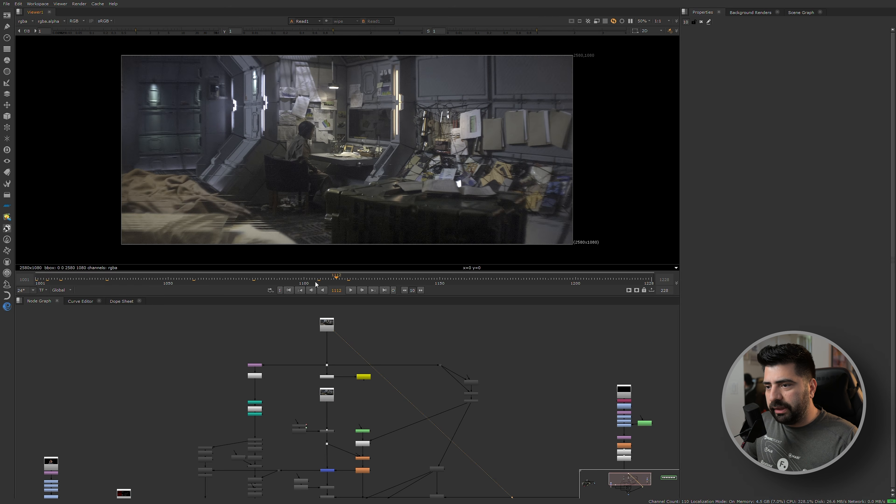
# Scrub the timeline to frame 1003 and display the source plate in the viewer.
pyautogui.moveTo(53, 288); pyautogui.dragTo(40, 284)
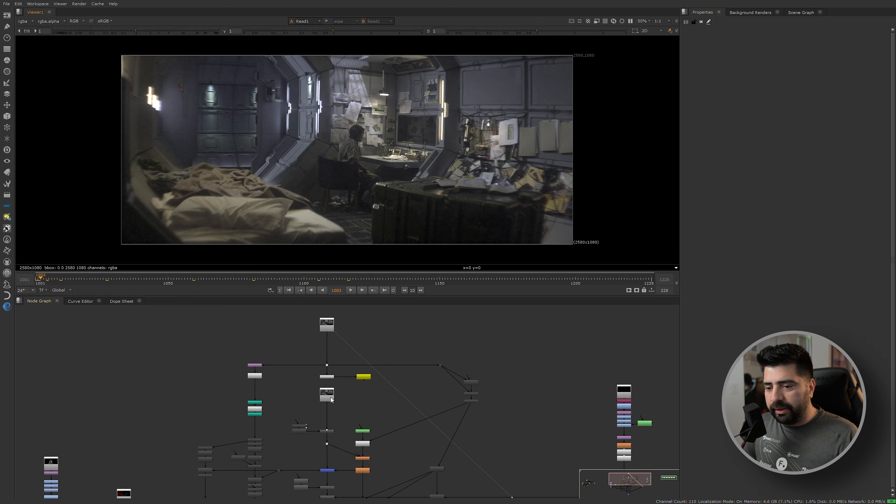
pyautogui.scroll(-2, 311, 379)
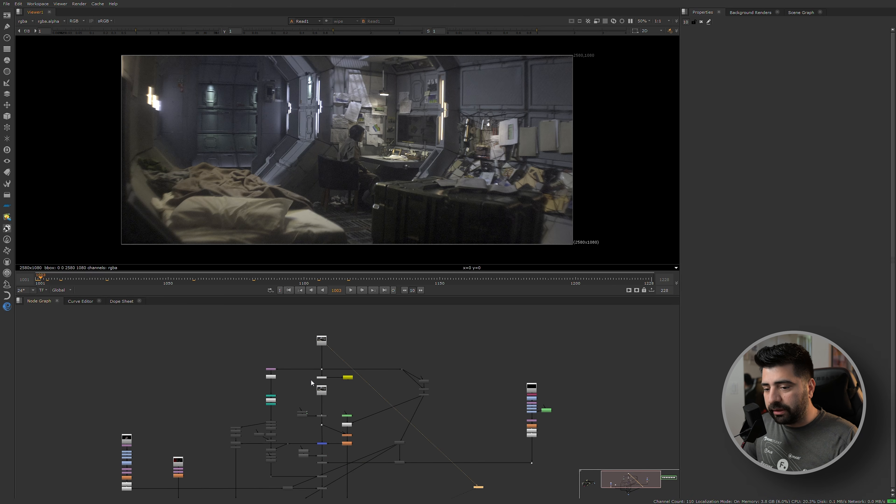
pyautogui.scroll(2, 326, 333)
pyautogui.click(312, 345)
pyautogui.press('1')
# View the two separate element reads beside the main comp tree, ending on the red screen graphics in Read5.
pyautogui.scroll(-4, 294, 366)
pyautogui.moveTo(238, 410); pyautogui.dragTo(257, 381, button='middle')
pyautogui.scroll(3, 213, 391)
pyautogui.click(204, 386)
pyautogui.press('1')
pyautogui.click(266, 410)
pyautogui.press('1')
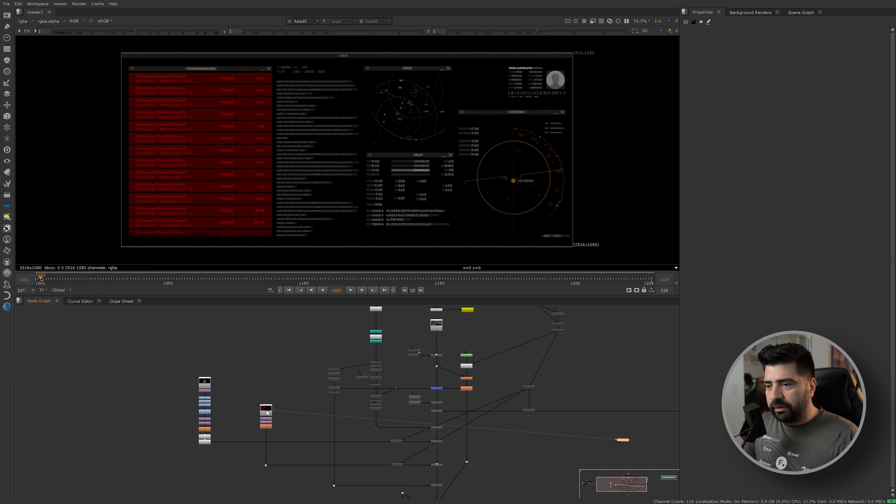
# Display the car render in the viewer and toggle between its alpha channel and the color image.
pyautogui.scroll(-3, 228, 387)
pyautogui.scroll(3, 441, 337)
pyautogui.scroll(-3, 441, 338)
pyautogui.moveTo(539, 348); pyautogui.dragTo(462, 373, button='middle')
pyautogui.scroll(4, 410, 377)
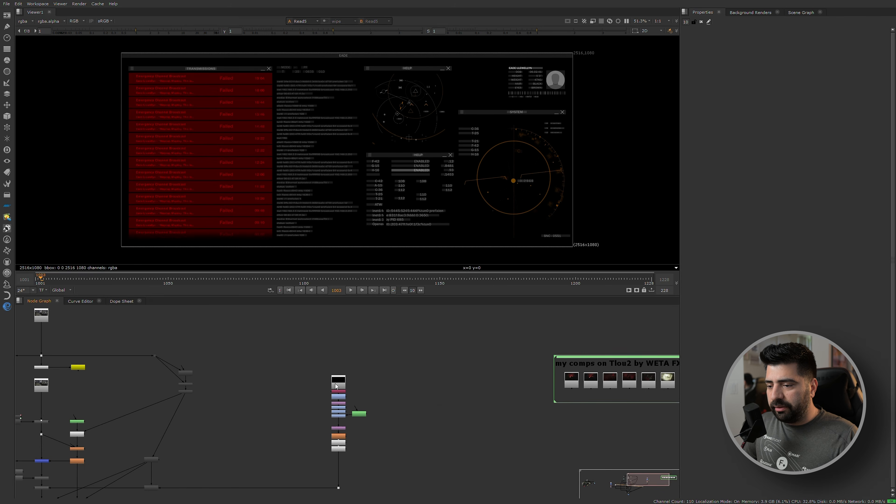
pyautogui.click(339, 392)
pyautogui.press('1')
pyautogui.press('a')
pyautogui.press('a')
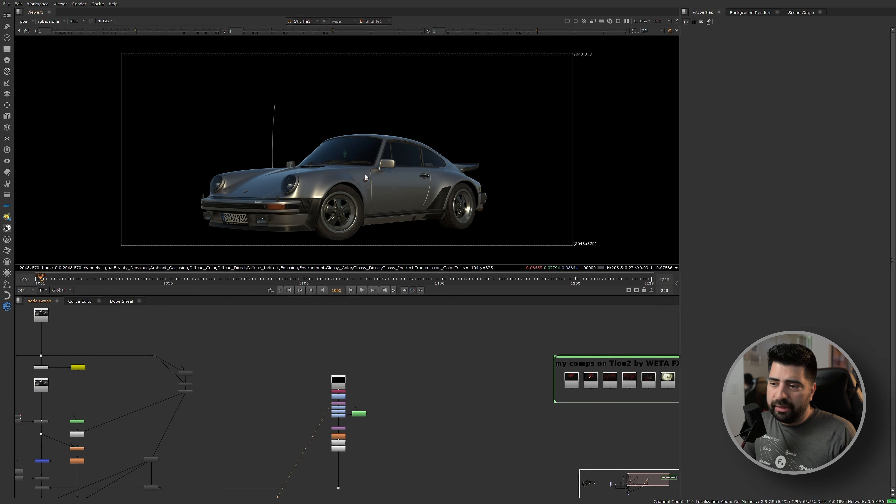
pyautogui.press('a')
pyautogui.press('a')
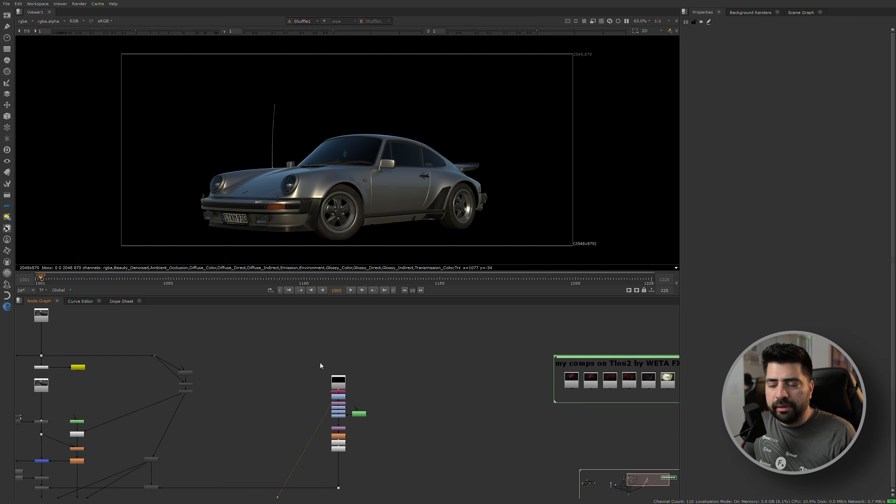
pyautogui.scroll(-2, 287, 380)
pyautogui.moveTo(287, 380); pyautogui.dragTo(318, 380, button='middle')
pyautogui.scroll(1, 273, 359)
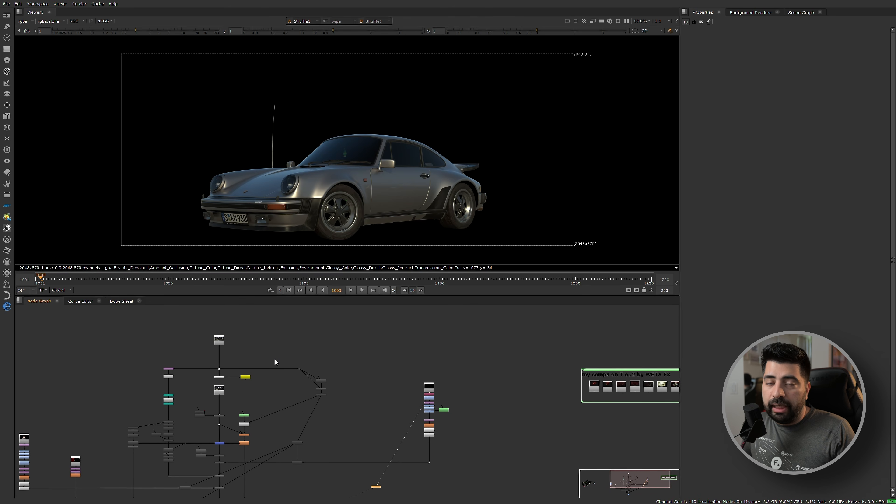
pyautogui.scroll(3, 275, 359)
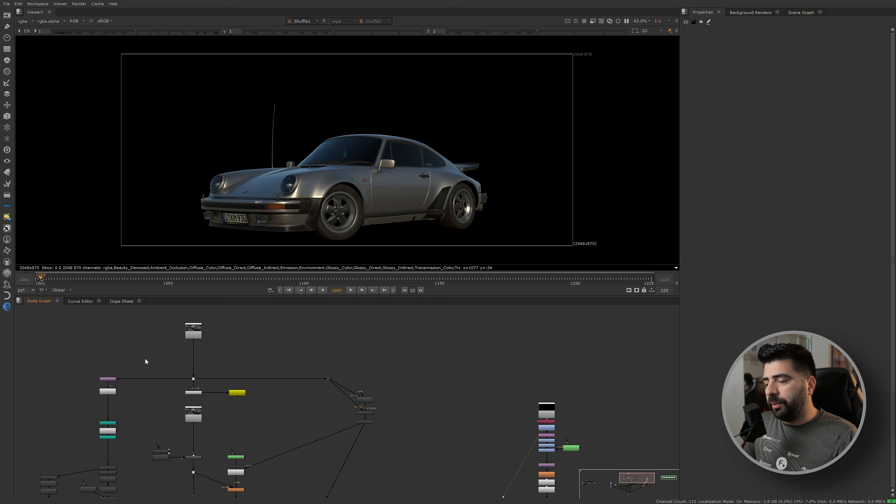
pyautogui.scroll(-3, 229, 360)
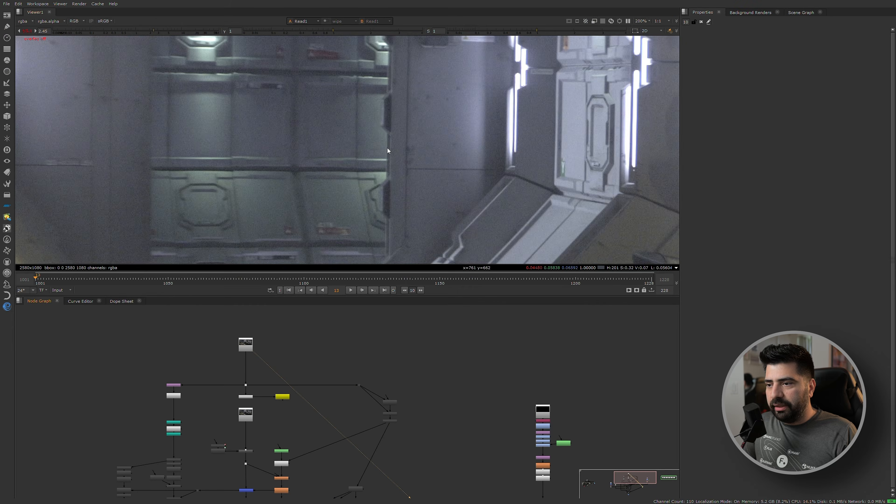
# Display the denoised plate Read15 and examine the wall papers and hanging lamp up close.
pyautogui.scroll(1, 387, 148)
pyautogui.keyDown('ctrl'); pyautogui.keyDown('shift'); pyautogui.click(246, 417); pyautogui.keyUp('shift'); pyautogui.keyUp('ctrl')
pyautogui.scroll(2, 366, 161)
pyautogui.scroll(-2, 370, 163)
pyautogui.scroll(-4, 408, 168)
pyautogui.moveTo(377, 180); pyautogui.dragTo(316, 181, button='middle')
pyautogui.scroll(-2, 500, 162)
pyautogui.moveTo(475, 176); pyautogui.dragTo(408, 179, button='middle')
pyautogui.scroll(3, 504, 108)
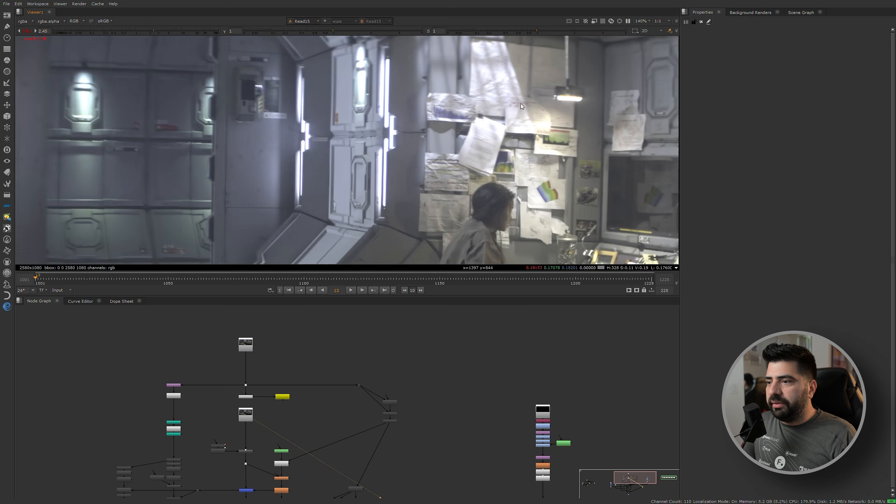
pyautogui.scroll(6, 533, 103)
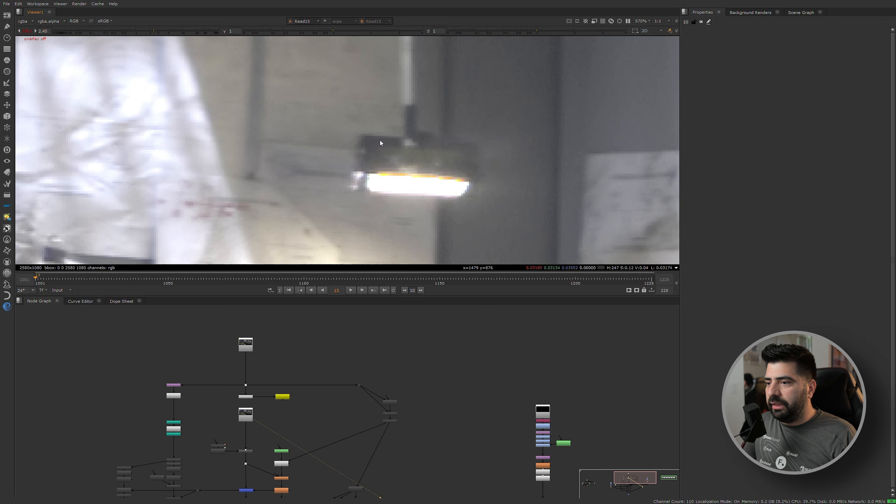
pyautogui.scroll(-1, 487, 207)
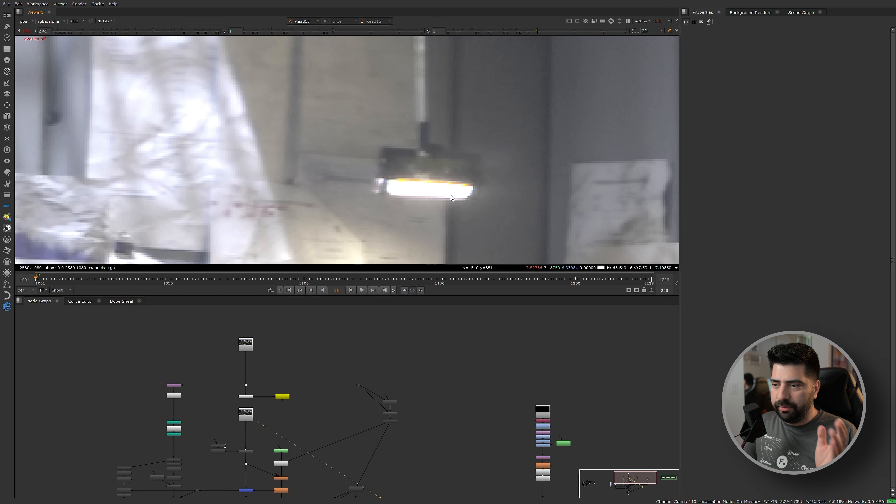
pyautogui.scroll(-5, 282, 344)
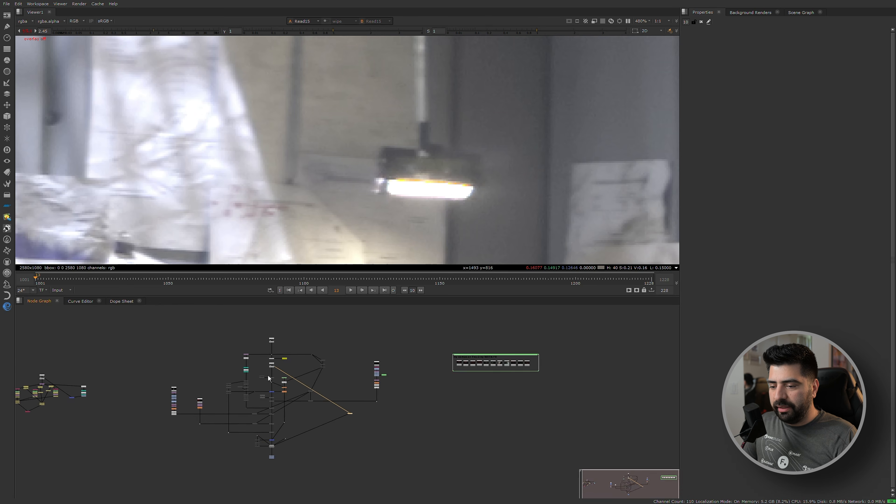
# Display the DasGrain regrained comp output in the viewer and look over the room around the hanging lamp.
pyautogui.scroll(7, 275, 461)
pyautogui.scroll(5, 272, 366)
pyautogui.scroll(5, 272, 360)
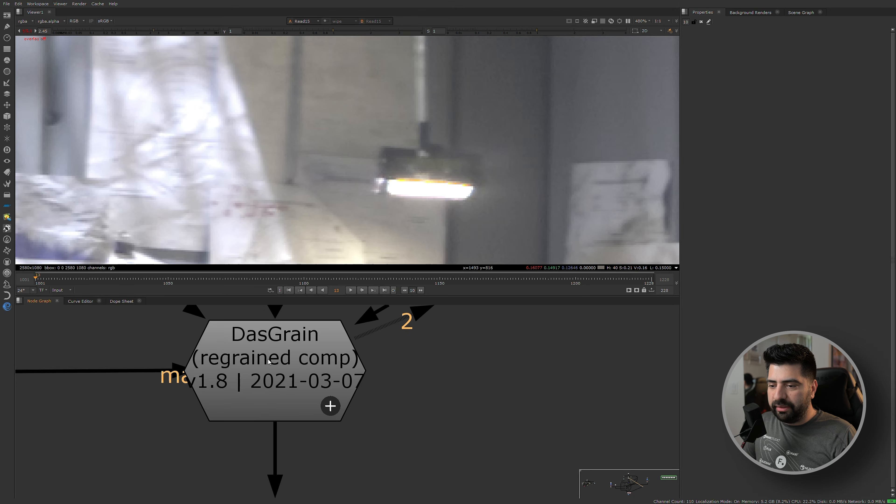
pyautogui.click(272, 360)
pyautogui.press('1')
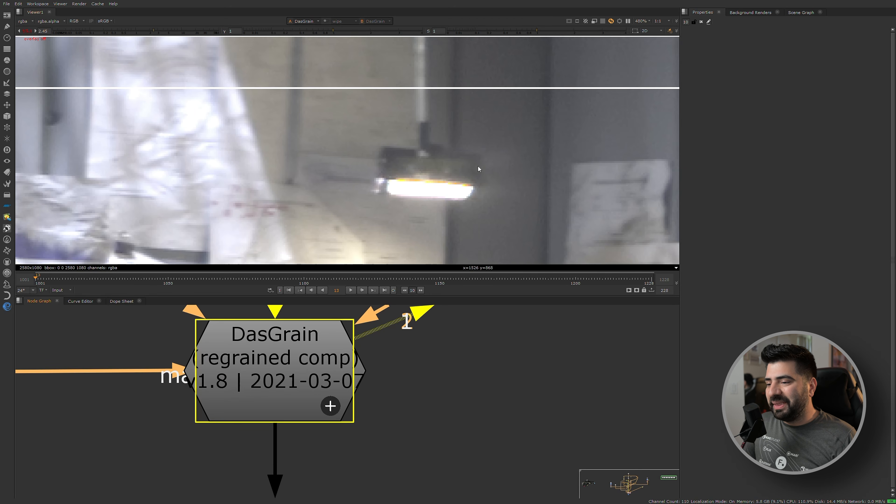
pyautogui.scroll(-5, 478, 166)
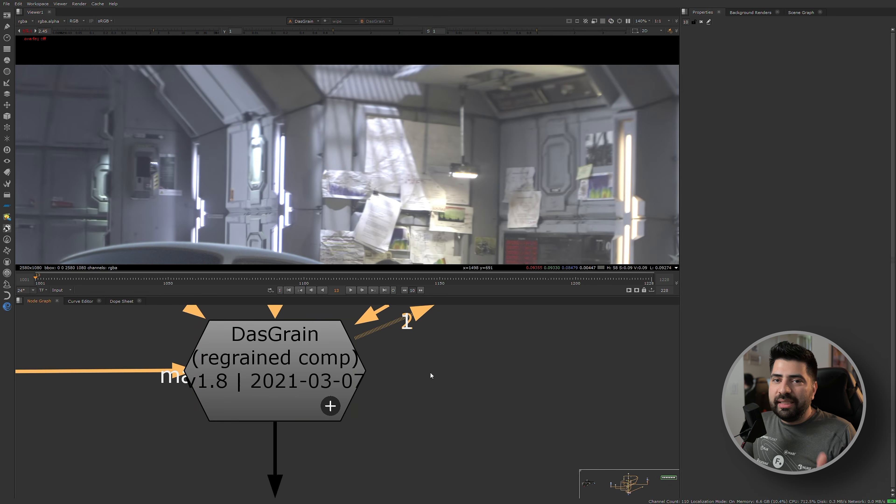
# Return the viewer to the denoised plate Read15 and frame most of the room.
pyautogui.scroll(-10, 430, 373)
pyautogui.scroll(2, 357, 362)
pyautogui.moveTo(326, 330); pyautogui.dragTo(313, 410, button='middle')
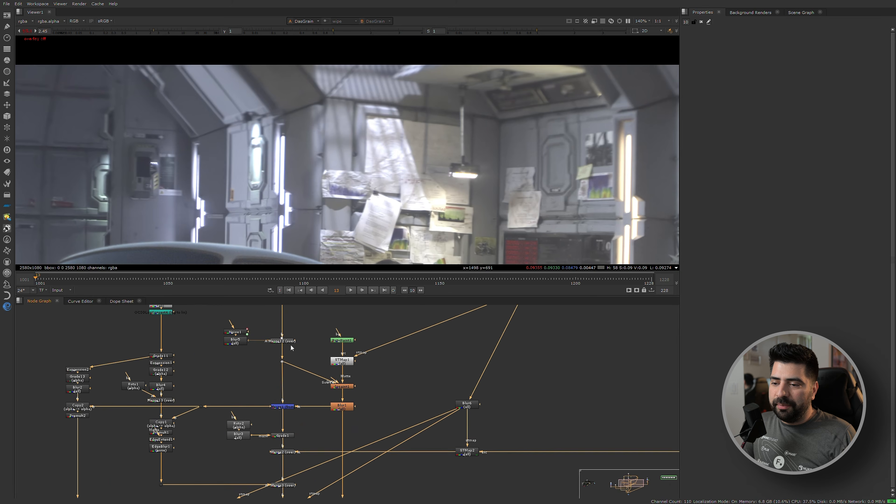
pyautogui.moveTo(294, 316); pyautogui.dragTo(276, 421, button='middle')
pyautogui.scroll(1, 276, 421)
pyautogui.keyDown('ctrl'); pyautogui.keyDown('shift'); pyautogui.click(263, 385); pyautogui.keyUp('shift'); pyautogui.keyUp('ctrl')
pyautogui.scroll(-3, 129, 168)
pyautogui.moveTo(129, 168); pyautogui.dragTo(253, 118, button='middle')
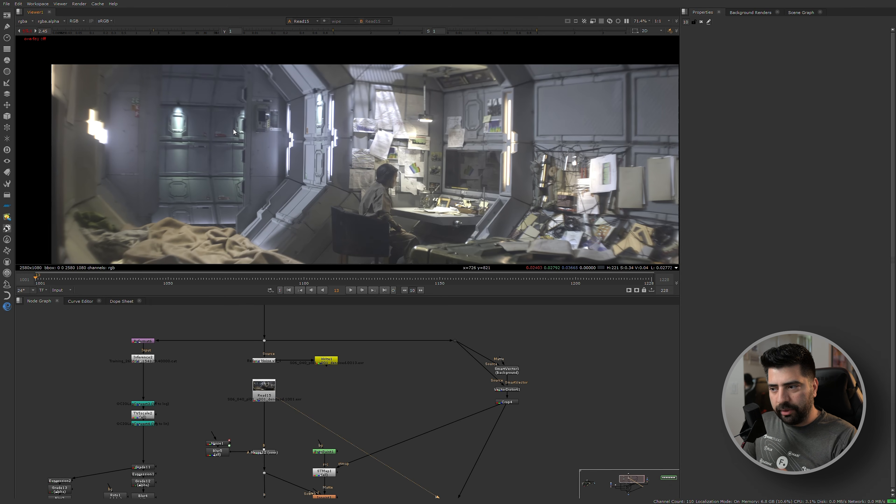
# Add a Grade node beside the denoised plate, connect its input to Read15 and view its output.
pyautogui.scroll(-2, 377, 382)
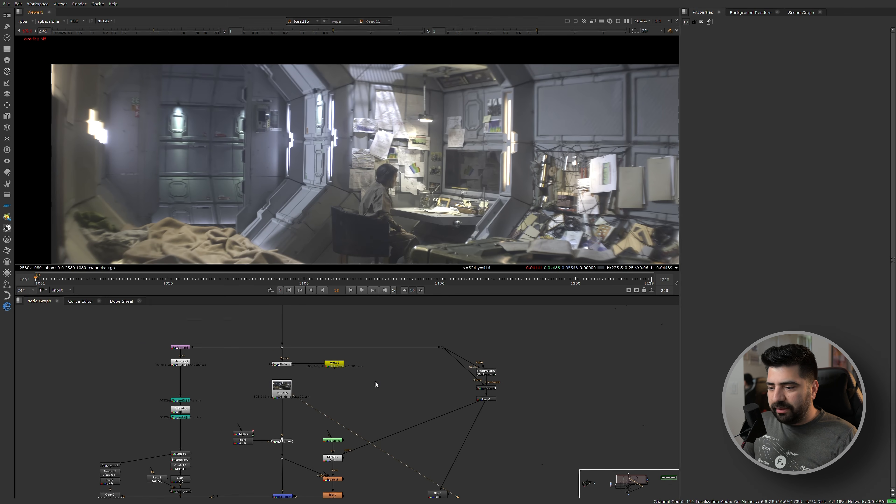
pyautogui.scroll(5, 333, 390)
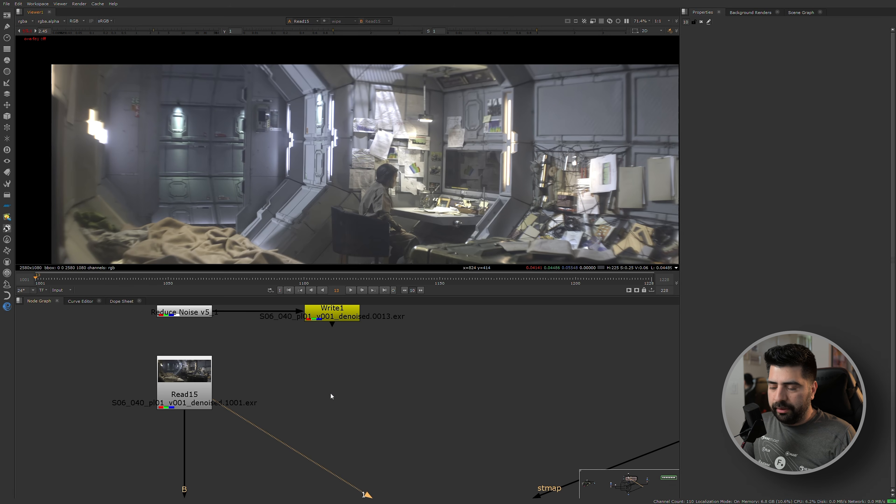
pyautogui.press('g')
pyautogui.moveTo(318, 371); pyautogui.dragTo(188, 383)
pyautogui.moveTo(327, 396); pyautogui.dragTo(329, 396)
pyautogui.press('1')
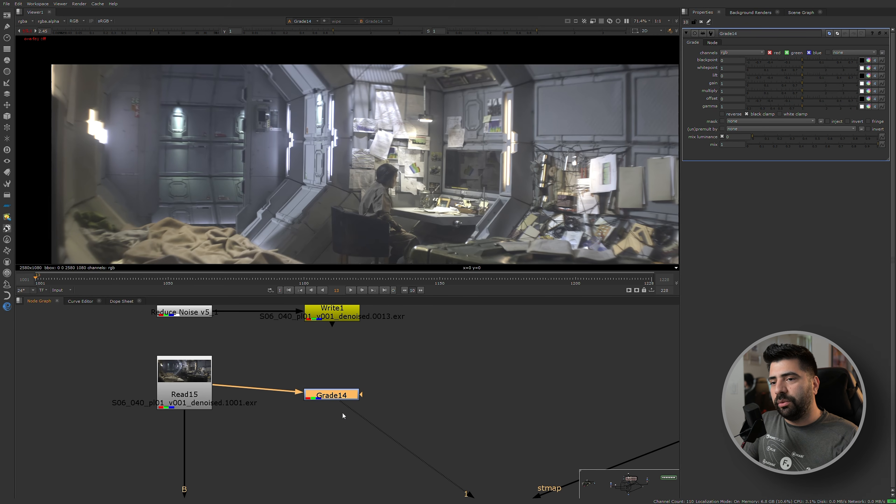
pyautogui.scroll(1, 330, 399)
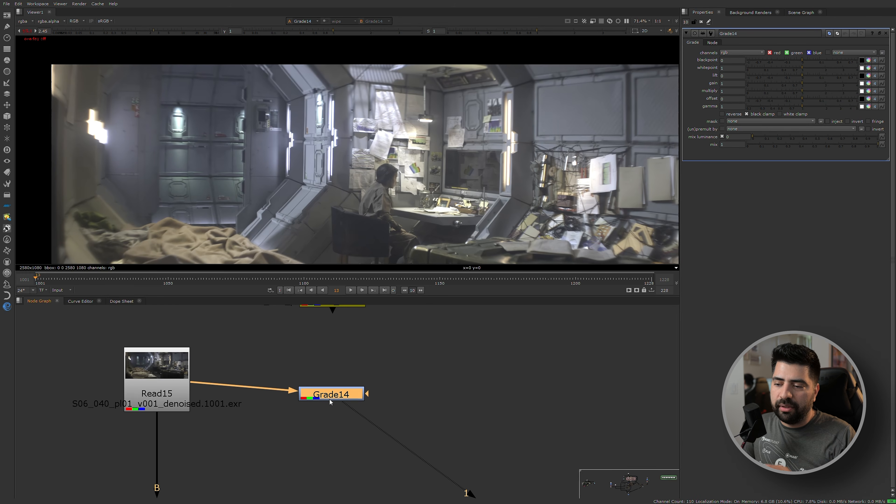
pyautogui.moveTo(324, 393); pyautogui.dragTo(329, 396)
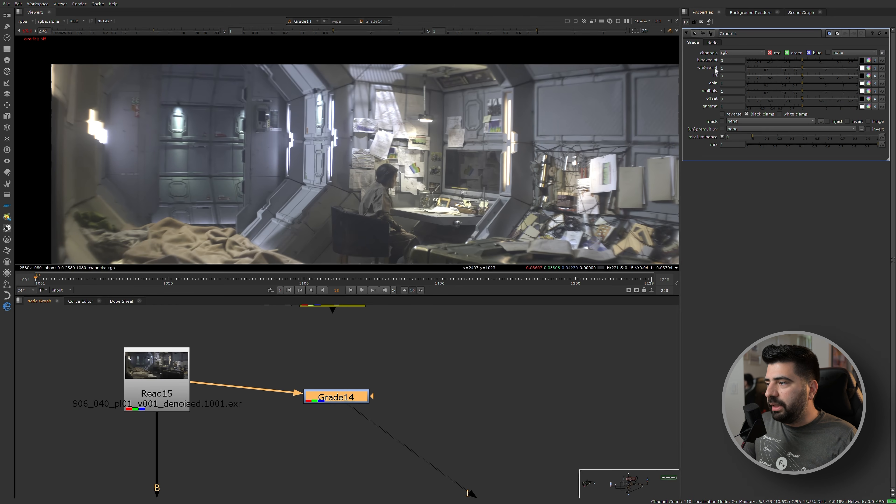
# Sample the Grade's blackpoint from the seated woman's dark hair and turn off black clamp.
pyautogui.click(863, 61)
pyautogui.scroll(4, 384, 176)
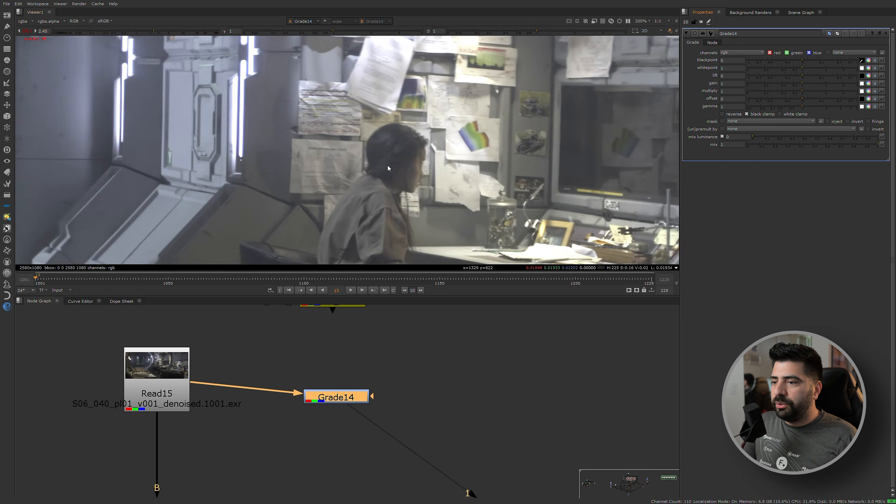
pyautogui.keyDown('ctrl'); pyautogui.click(401, 159); pyautogui.keyUp('ctrl')
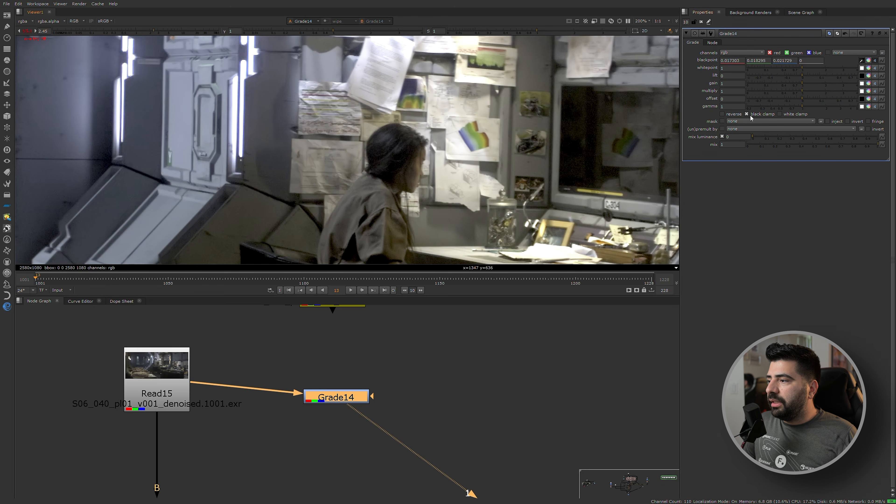
pyautogui.click(769, 115)
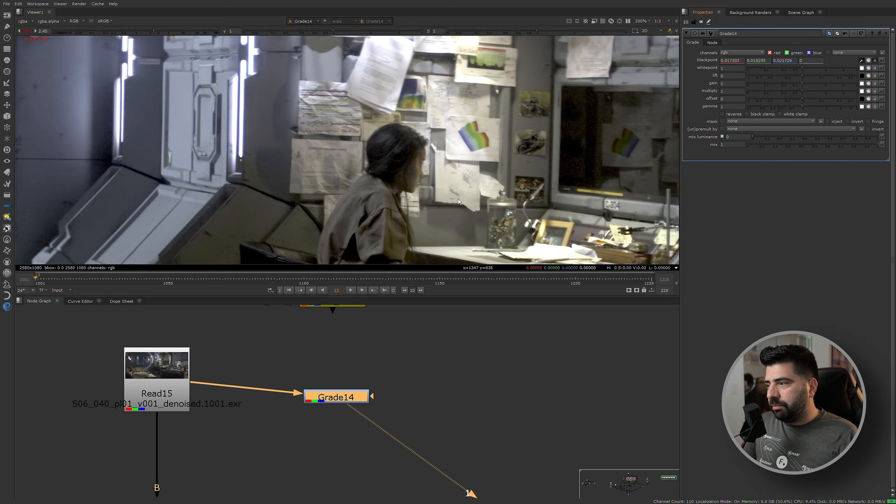
# Disable and re-enable the Grade node to compare the room with and without the blackpoint correction.
pyautogui.scroll(-4, 445, 207)
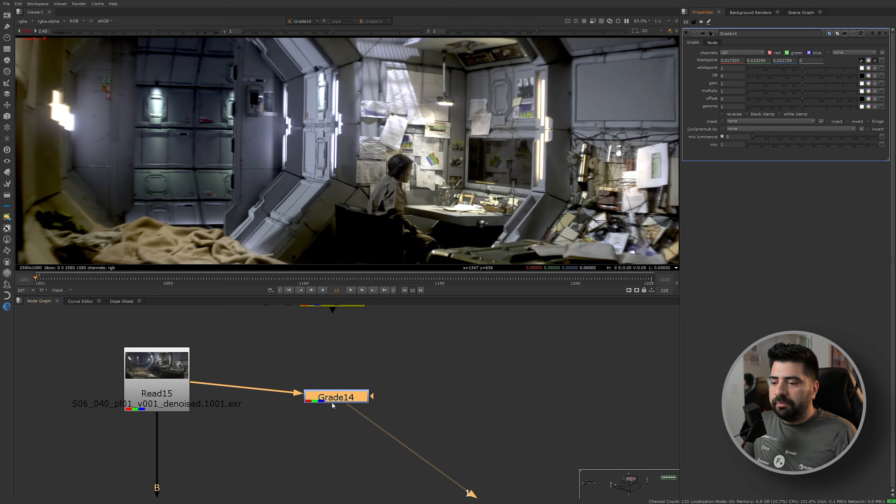
pyautogui.press('d')
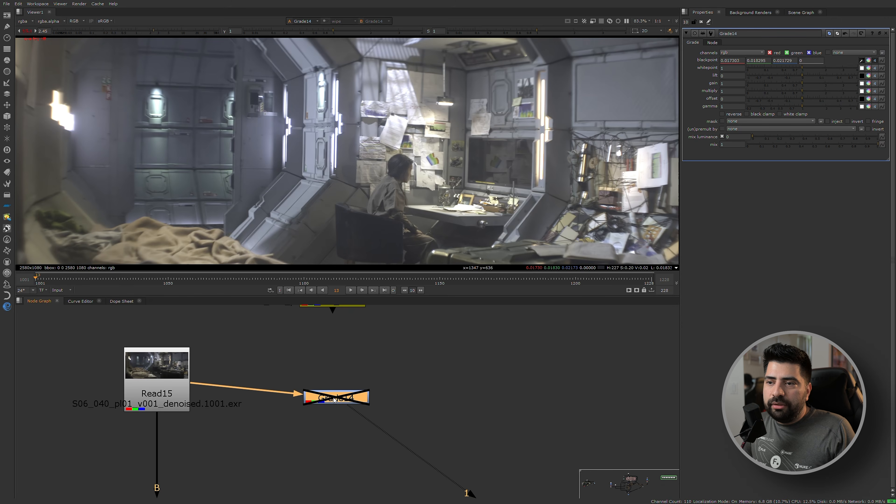
pyautogui.press('d')
pyautogui.moveTo(387, 226); pyautogui.dragTo(318, 174, button='middle')
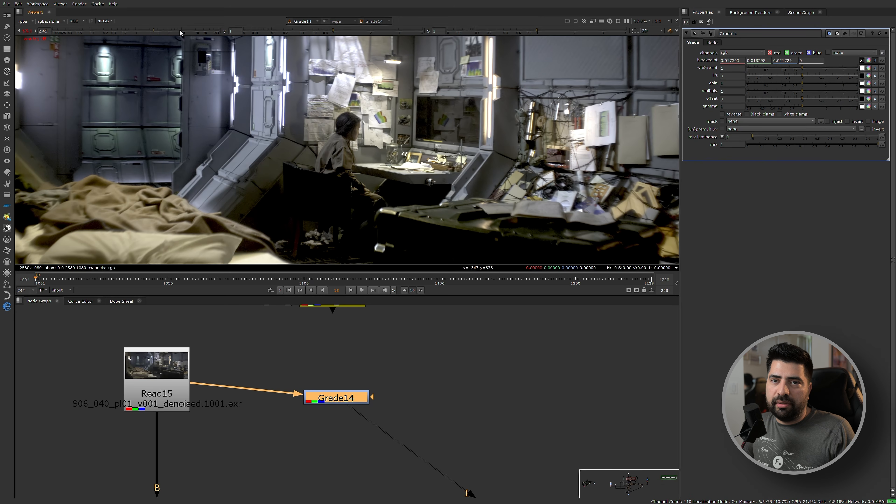
# Raise the viewer gain to 64, toggle the Grade off and on, and examine the dark areas around the chair.
pyautogui.moveTo(180, 33); pyautogui.dragTo(236, 32)
pyautogui.press('d')
pyautogui.press('d')
pyautogui.scroll(4, 289, 206)
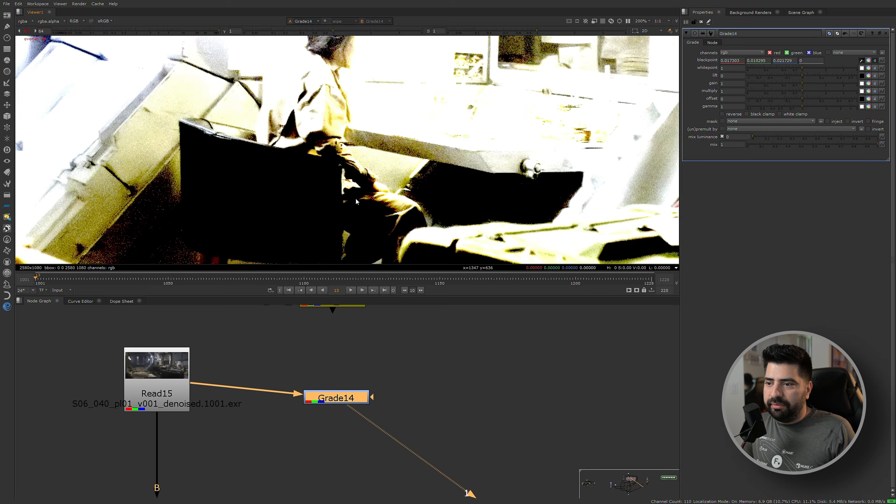
pyautogui.scroll(4, 290, 207)
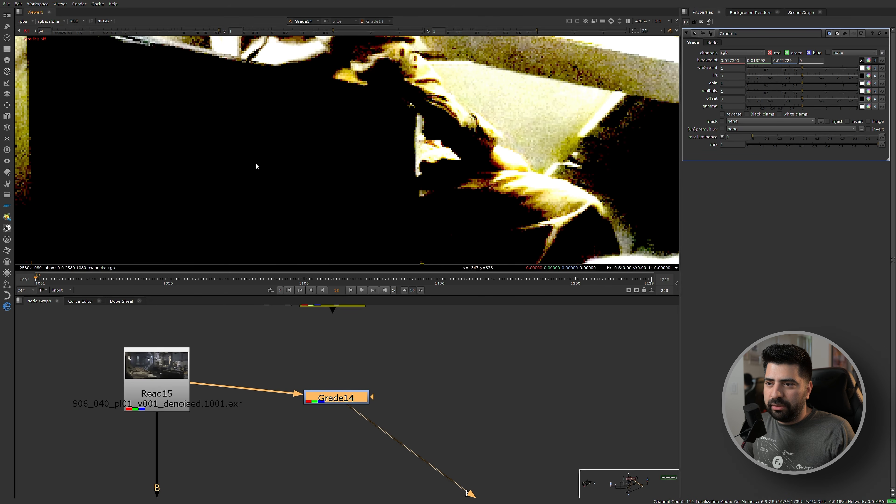
pyautogui.scroll(-5, 257, 163)
pyautogui.scroll(3, 213, 154)
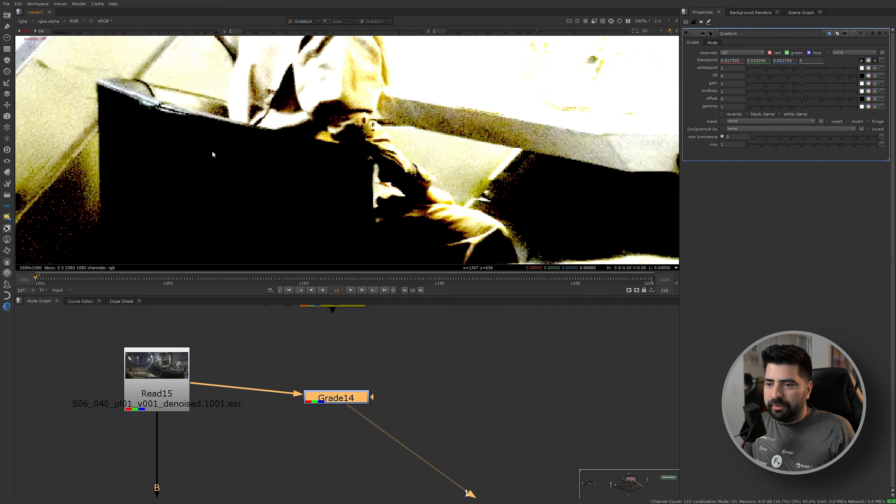
pyautogui.scroll(-1, 277, 198)
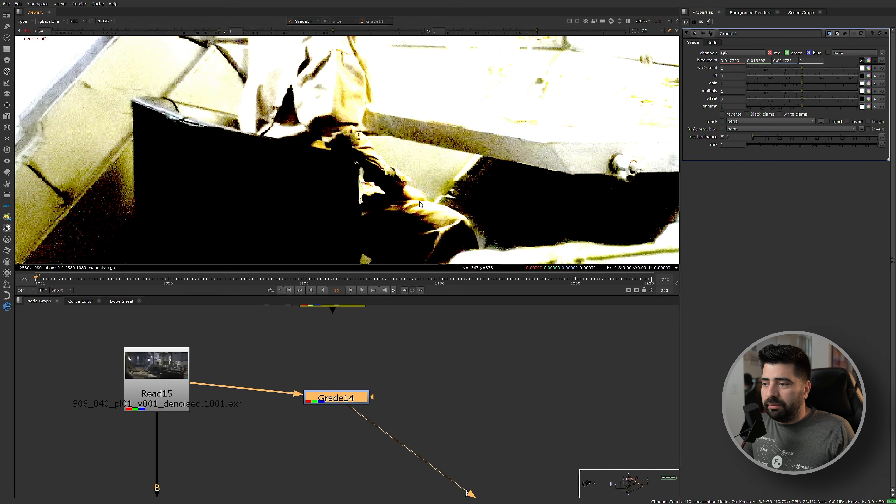
# Close the Grade's properties and inspect the pixel values in the dark chair and clothing up close.
pyautogui.click(701, 22)
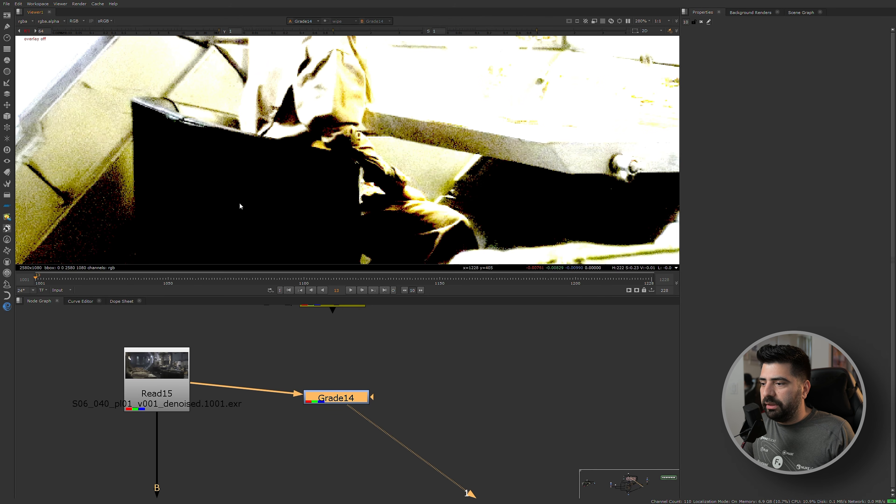
pyautogui.scroll(-3, 286, 230)
pyautogui.scroll(11, 304, 100)
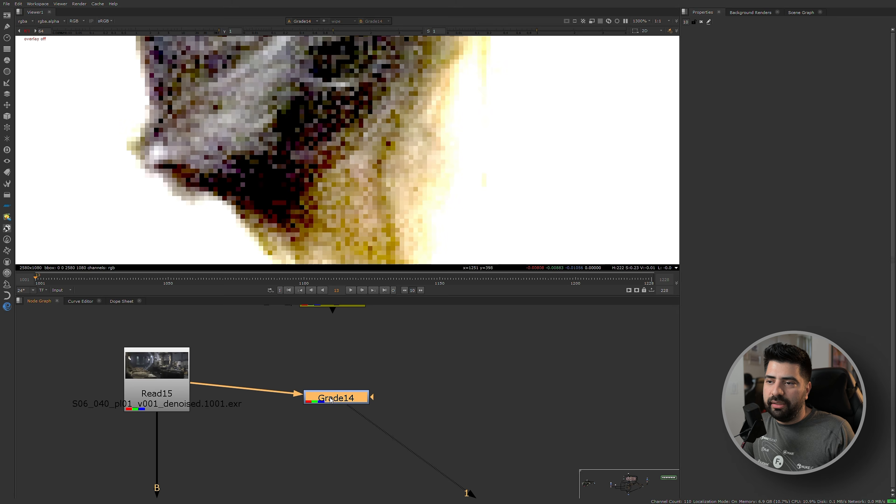
# Examine the graded plate's dark pixels around the framed panel behind the desk and across the whole room.
pyautogui.scroll(-20, 255, 140)
pyautogui.scroll(2, 128, 122)
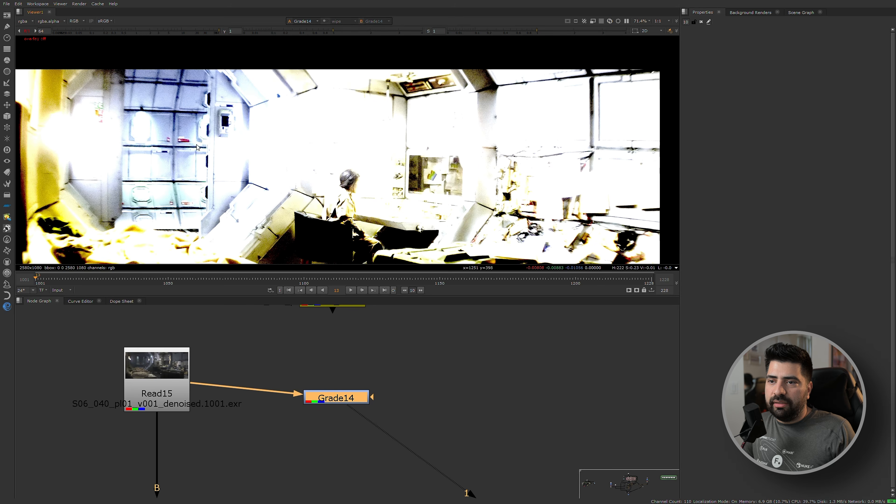
pyautogui.scroll(4, 373, 176)
pyautogui.scroll(4, 374, 175)
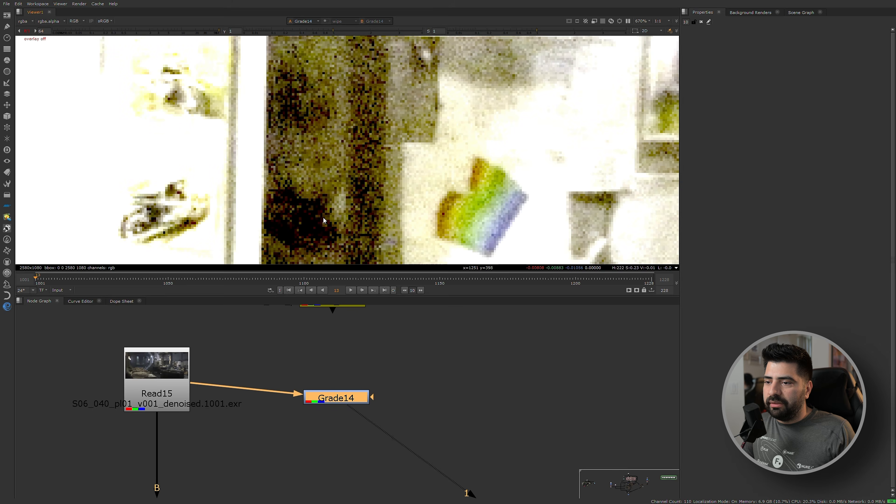
pyautogui.moveTo(328, 236); pyautogui.dragTo(315, 130, button='middle')
pyautogui.scroll(-2, 315, 130)
pyautogui.scroll(-3, 309, 93)
pyautogui.moveTo(320, 80); pyautogui.dragTo(315, 129, button='middle')
pyautogui.scroll(-2, 316, 130)
pyautogui.scroll(2, 325, 148)
pyautogui.scroll(-5, 336, 169)
pyautogui.scroll(-2, 337, 169)
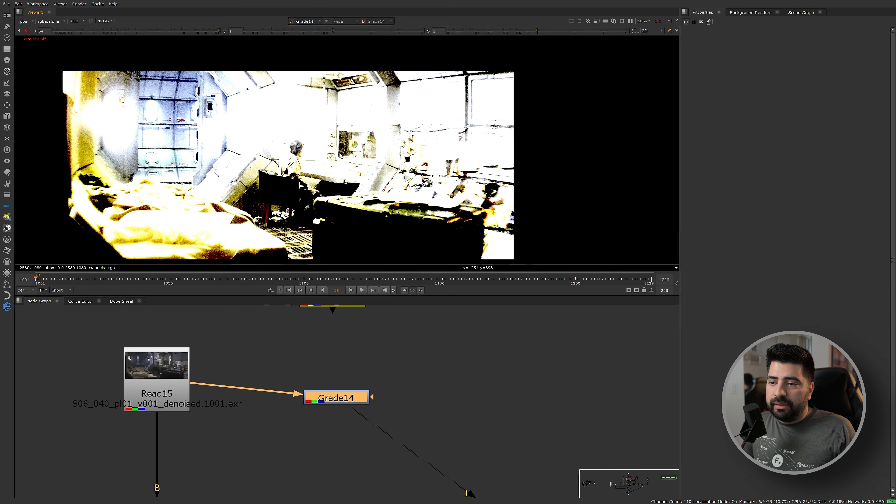
# Return the viewer gain to 1 and add a CurveTool node near Grade14 in the node graph.
pyautogui.moveTo(326, 390); pyautogui.dragTo(347, 387)
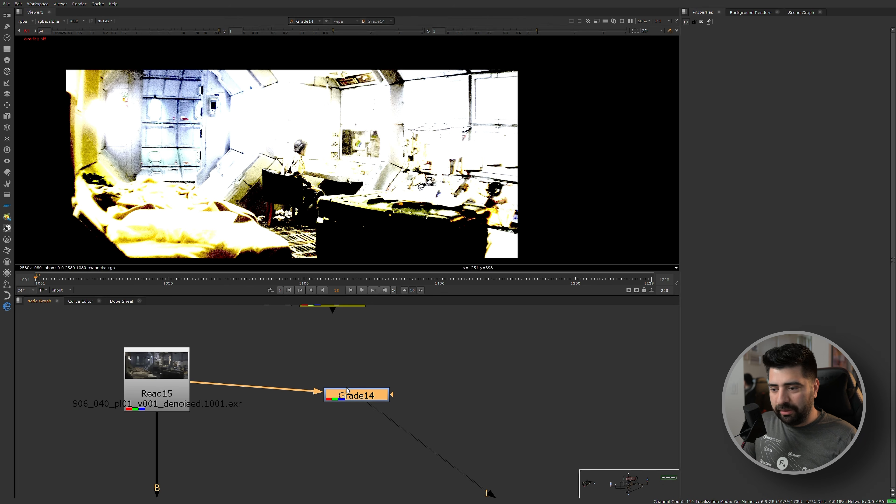
pyautogui.click(27, 31)
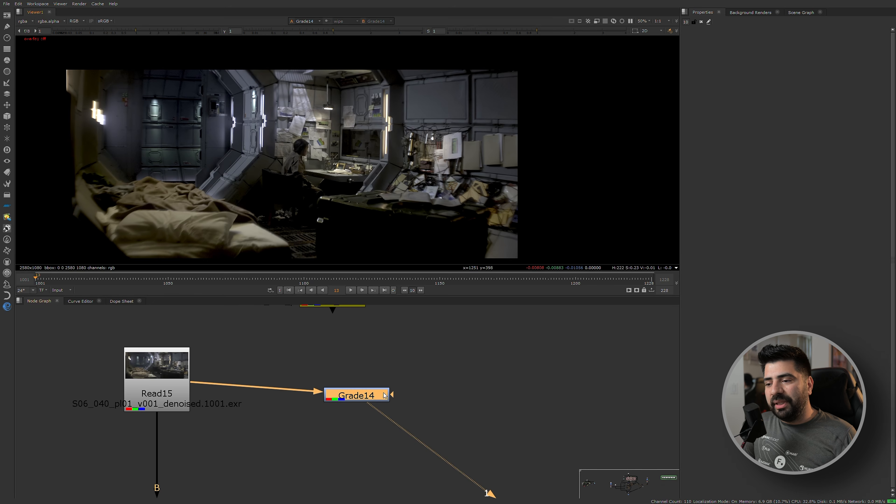
pyautogui.click(434, 364)
pyautogui.press('Tab')
pyautogui.write('c')
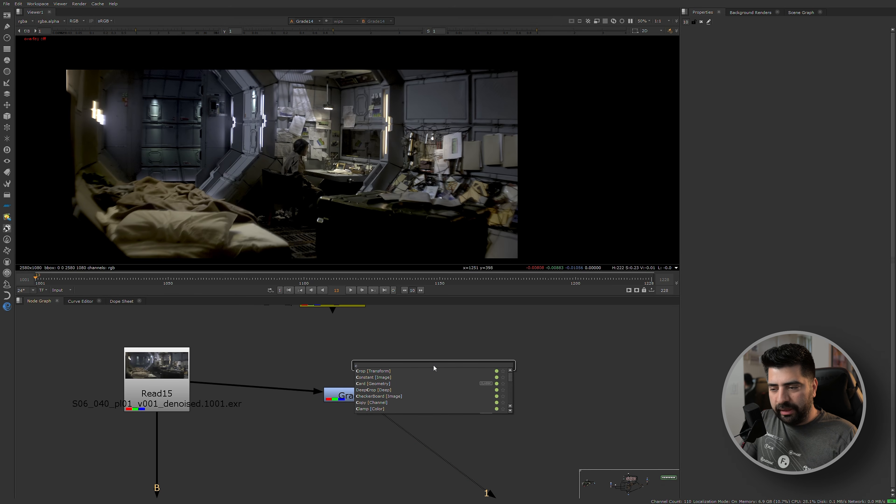
pyautogui.write('ur')
pyautogui.press('Down')
pyautogui.press('Down')
pyautogui.press('Down')
pyautogui.press('Return')
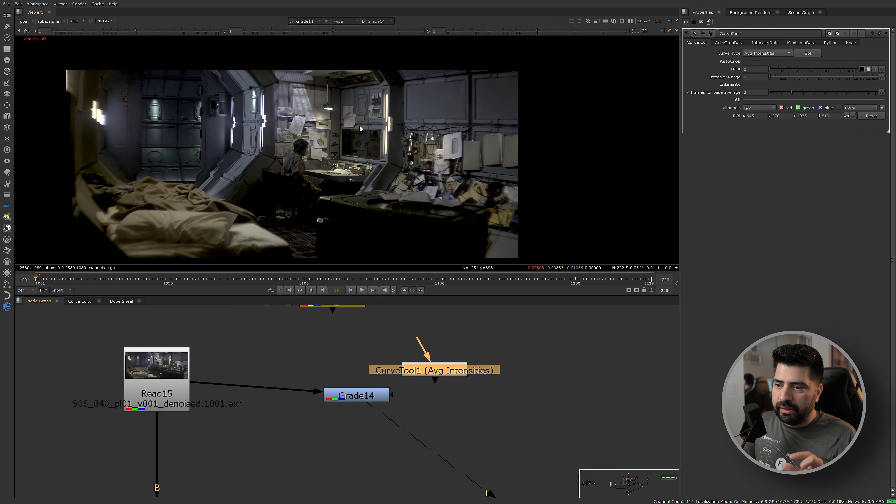
pyautogui.scroll(-1, 208, 163)
pyautogui.scroll(2, 208, 159)
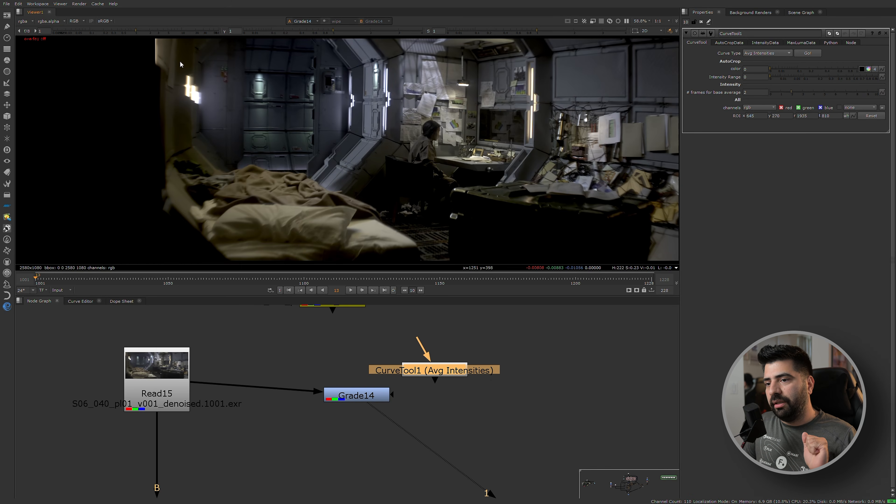
pyautogui.scroll(-3, 340, 182)
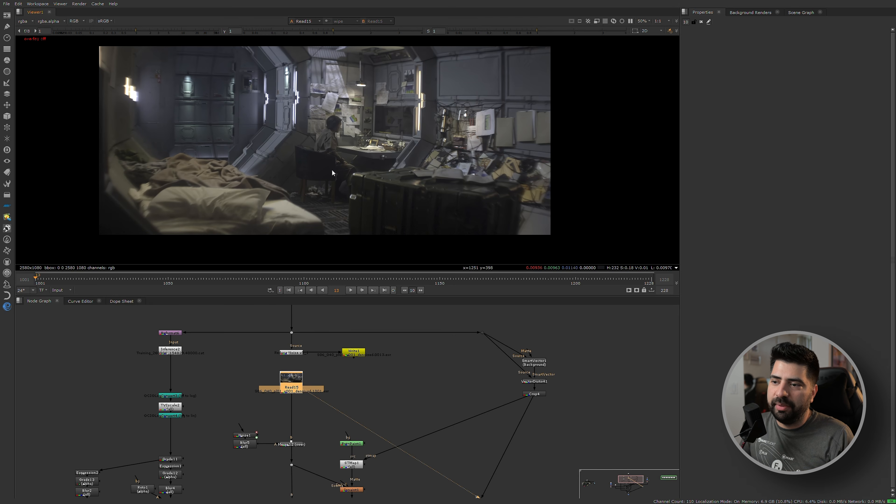
# Raise the viewer gain to 3.3 and examine the ungraded denoised plate's bed and back wall up close.
pyautogui.moveTo(148, 31); pyautogui.dragTo(159, 31)
pyautogui.scroll(5, 118, 214)
pyautogui.scroll(-3, 157, 175)
pyautogui.moveTo(270, 56); pyautogui.dragTo(111, 206)
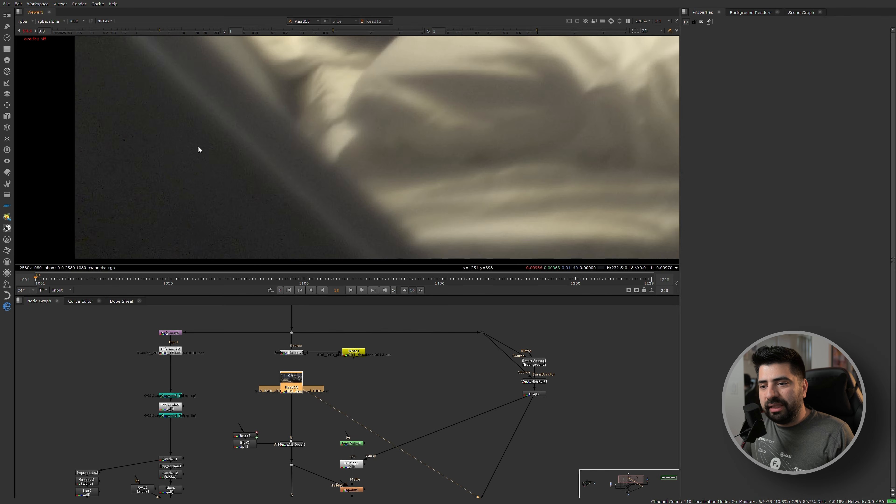
pyautogui.scroll(-5, 446, 116)
pyautogui.scroll(5, 445, 116)
pyautogui.moveTo(261, 81); pyautogui.dragTo(385, 211)
pyautogui.scroll(-8, 304, 155)
pyautogui.moveTo(239, 163); pyautogui.dragTo(430, 139, button='middle')
pyautogui.scroll(6, 165, 234)
pyautogui.moveTo(165, 154); pyautogui.dragTo(218, 199)
pyautogui.scroll(-6, 347, 121)
pyautogui.scroll(9, 348, 123)
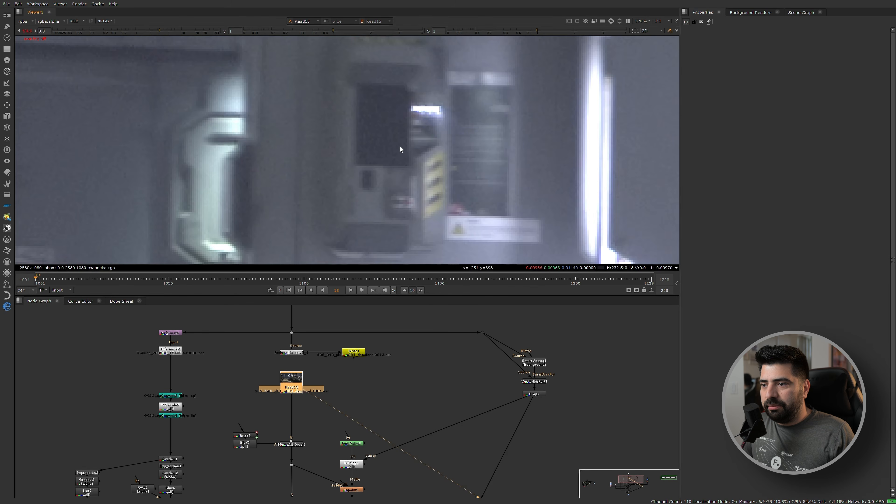
# Inspect the dark framed panel behind the desk and the foreground case in the brightened denoised plate.
pyautogui.scroll(-10, 400, 151)
pyautogui.scroll(10, 431, 167)
pyautogui.moveTo(277, 109); pyautogui.dragTo(316, 153)
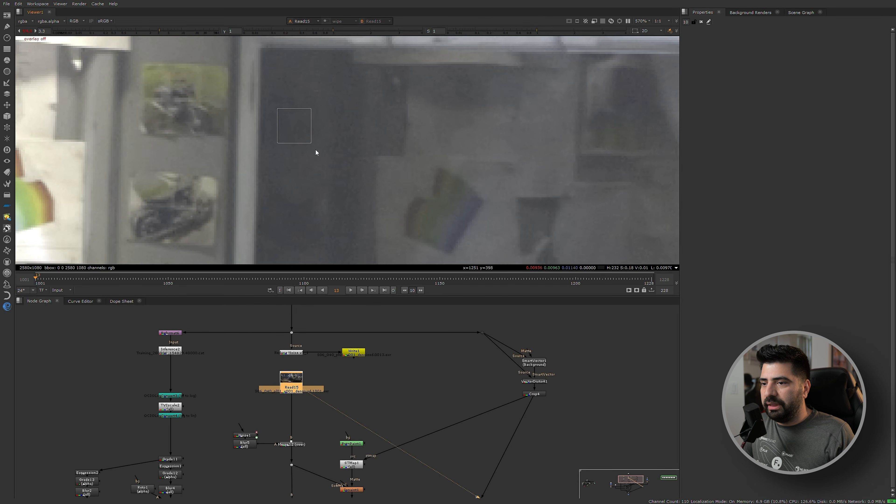
pyautogui.scroll(-8, 353, 185)
pyautogui.moveTo(391, 226); pyautogui.dragTo(355, 110, button='middle')
pyautogui.scroll(-2, 378, 143)
pyautogui.scroll(3, 460, 188)
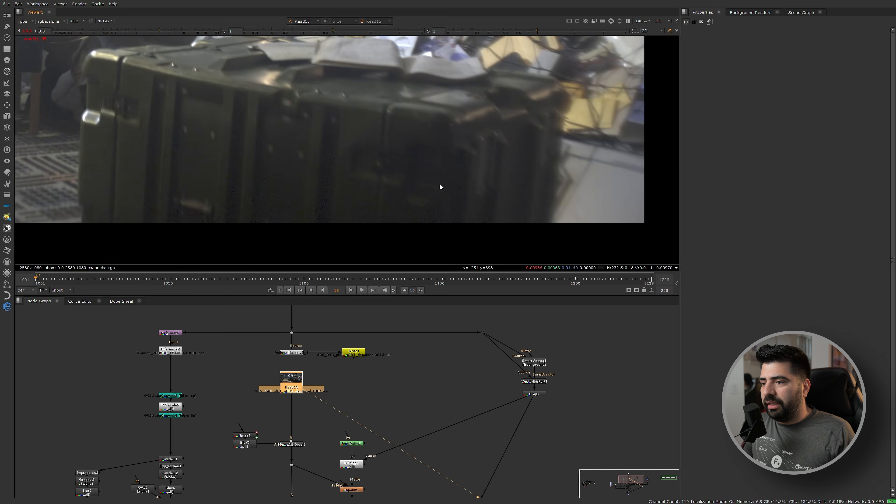
pyautogui.scroll(-3, 460, 191)
pyautogui.moveTo(314, 157); pyautogui.dragTo(352, 155, button='middle')
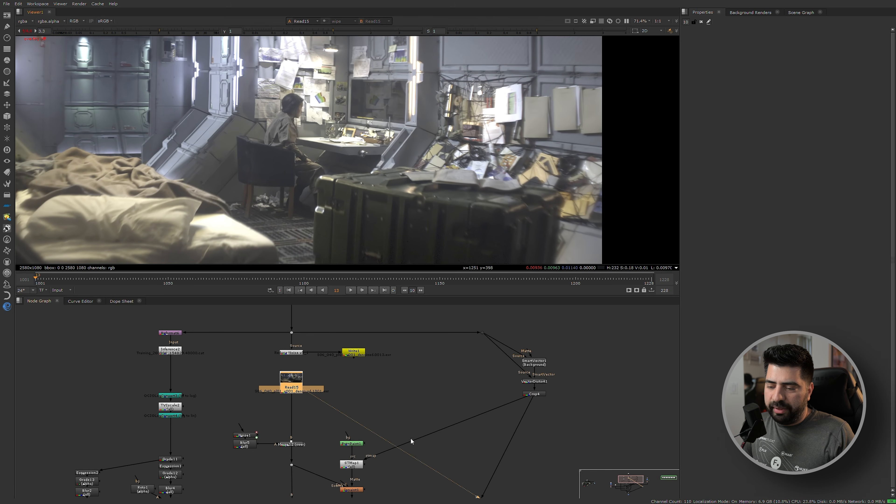
# Find the Inpaint1 node between STMap1 and Blur1 and examine its source, detail and matte inputs.
pyautogui.moveTo(411, 438); pyautogui.dragTo(324, 384, button='middle')
pyautogui.scroll(3, 324, 386)
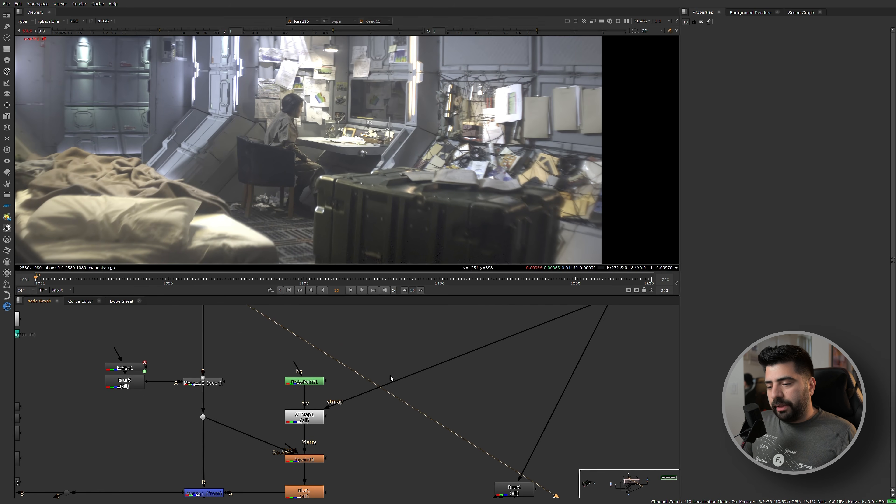
pyautogui.moveTo(307, 446); pyautogui.dragTo(310, 365, button='middle')
pyautogui.scroll(3, 288, 385)
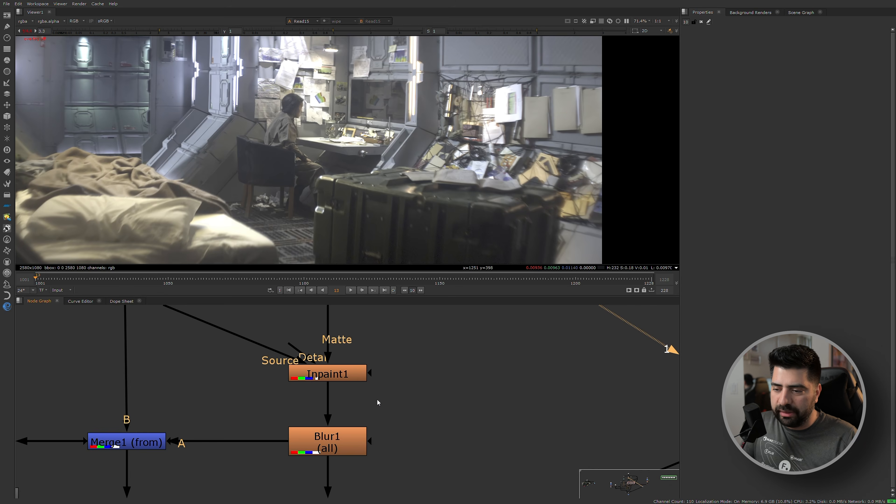
pyautogui.scroll(3, 363, 395)
pyautogui.moveTo(206, 397); pyautogui.dragTo(193, 423, button='middle')
pyautogui.moveTo(155, 448); pyautogui.dragTo(474, 343)
pyautogui.scroll(-3, 438, 379)
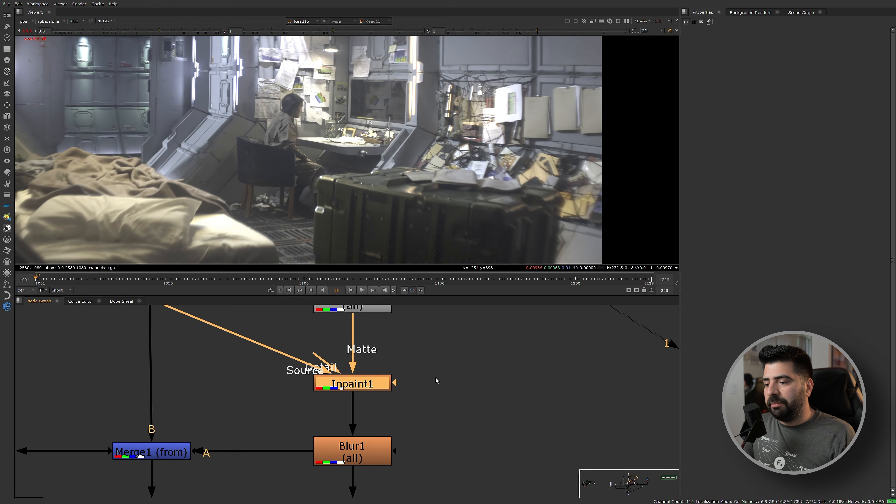
pyautogui.moveTo(294, 409); pyautogui.dragTo(431, 342)
pyautogui.scroll(2, 402, 367)
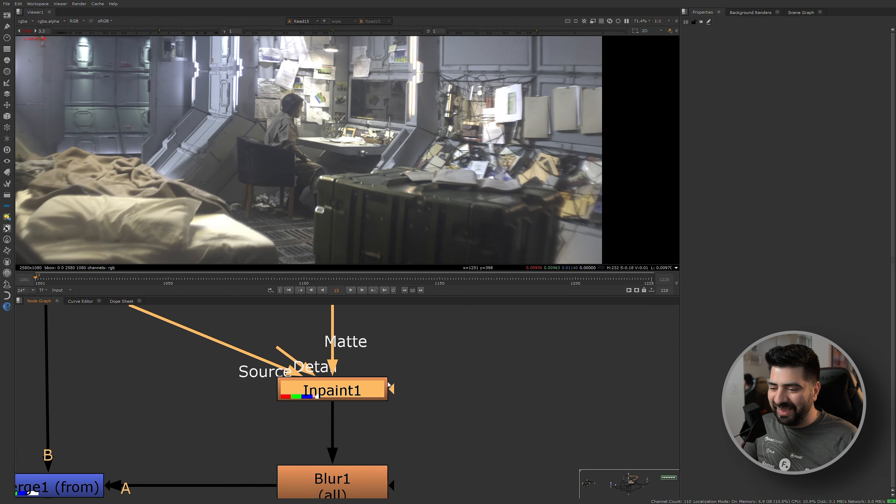
pyautogui.scroll(2, 388, 385)
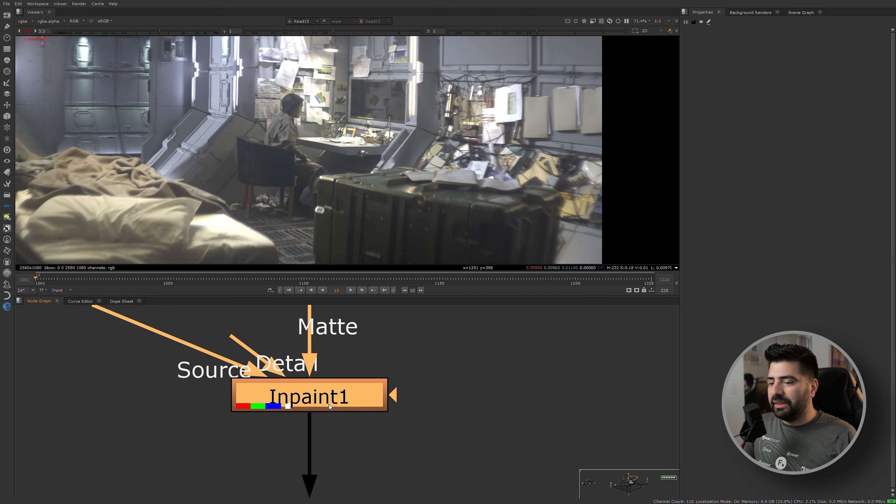
pyautogui.scroll(-2, 330, 404)
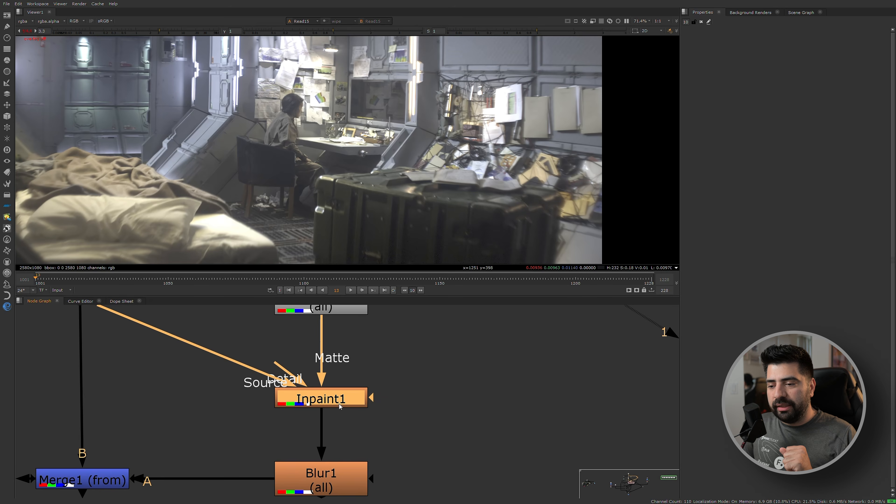
pyautogui.scroll(2, 339, 391)
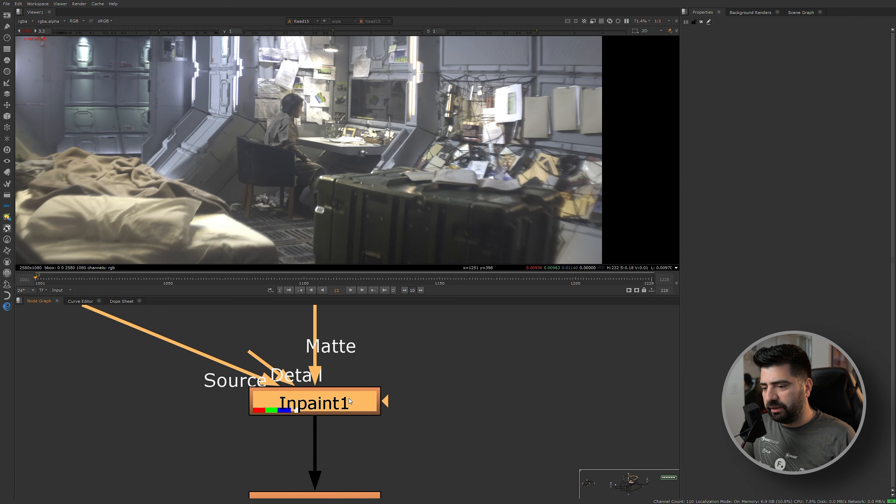
# Open the Inpaint1 node's properties to review its fill settings.
pyautogui.doubleClick(346, 395)
pyautogui.scroll(-3, 348, 395)
pyautogui.scroll(2, 360, 398)
pyautogui.moveTo(360, 398); pyautogui.dragTo(317, 403, button='middle')
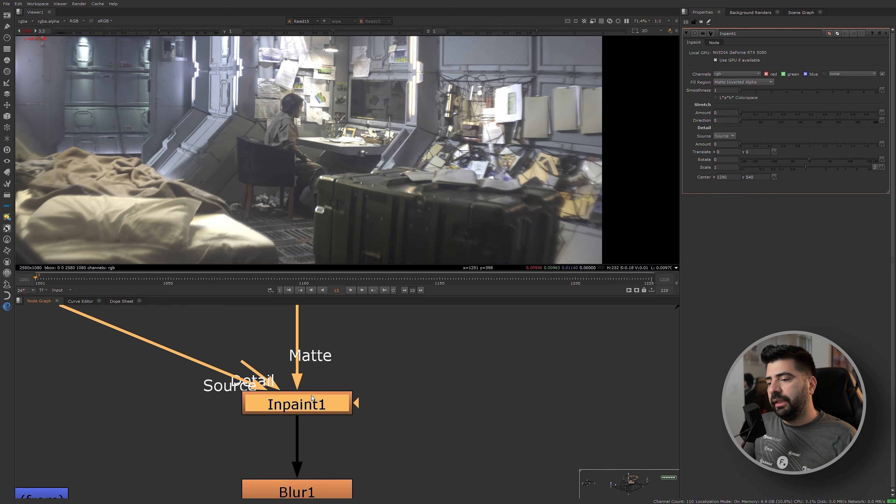
# Add a second Inpaint node and connect its source input to the dot below Merge12.
pyautogui.scroll(-4, 412, 408)
pyautogui.press('Tab')
pyautogui.write('in')
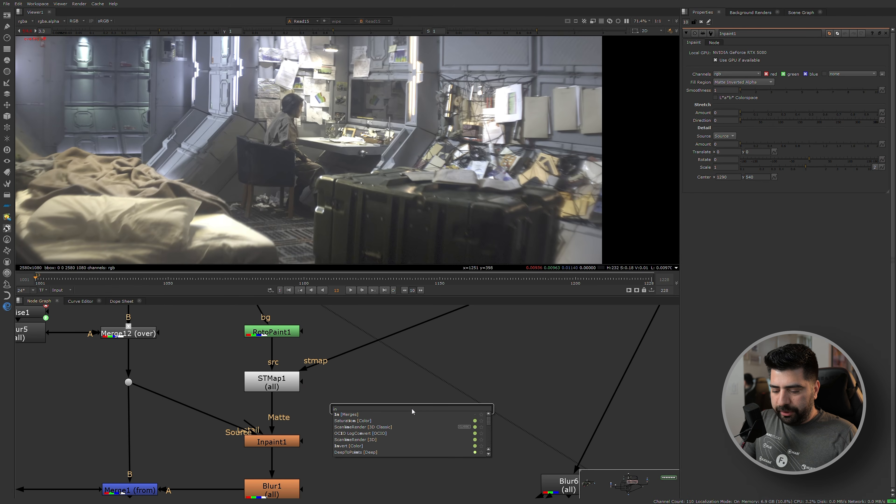
pyautogui.write('paint')
pyautogui.press('Return')
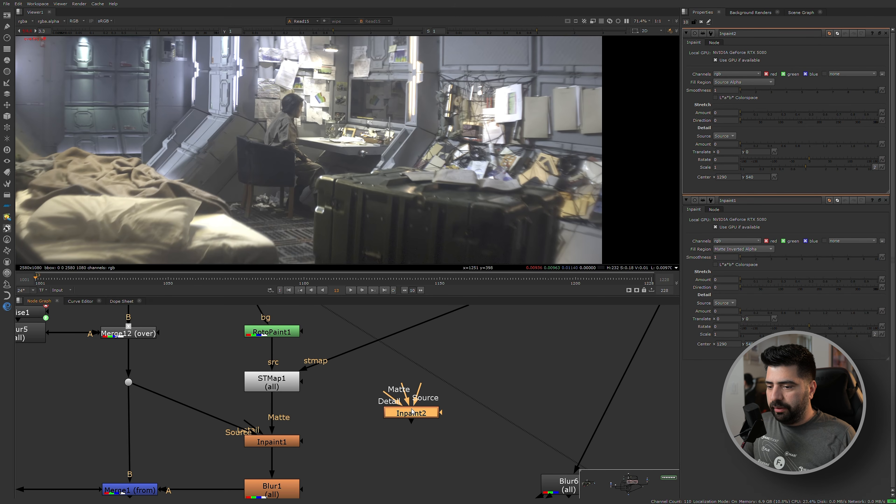
pyautogui.moveTo(420, 387); pyautogui.dragTo(127, 381)
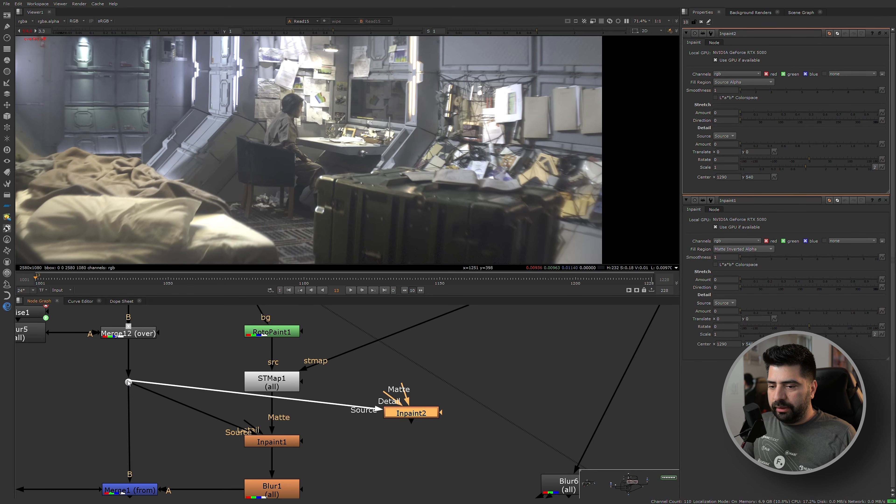
# View Merge12 and the neighbouring upstream node in the viewer to check what feeds the new Inpaint.
pyautogui.click(149, 331)
pyautogui.press('1')
pyautogui.scroll(-1, 161, 332)
pyautogui.moveTo(161, 329); pyautogui.dragTo(190, 388, button='middle')
pyautogui.scroll(-3, 207, 341)
pyautogui.moveTo(206, 342); pyautogui.dragTo(195, 377, button='middle')
pyautogui.scroll(4, 181, 338)
pyautogui.click(180, 338)
pyautogui.press('1')
pyautogui.scroll(-4, 180, 338)
pyautogui.scroll(2, 196, 376)
# Display the Inpaint2 node's output in the viewer.
pyautogui.click(221, 416)
pyautogui.press('1')
pyautogui.moveTo(220, 415); pyautogui.dragTo(243, 415)
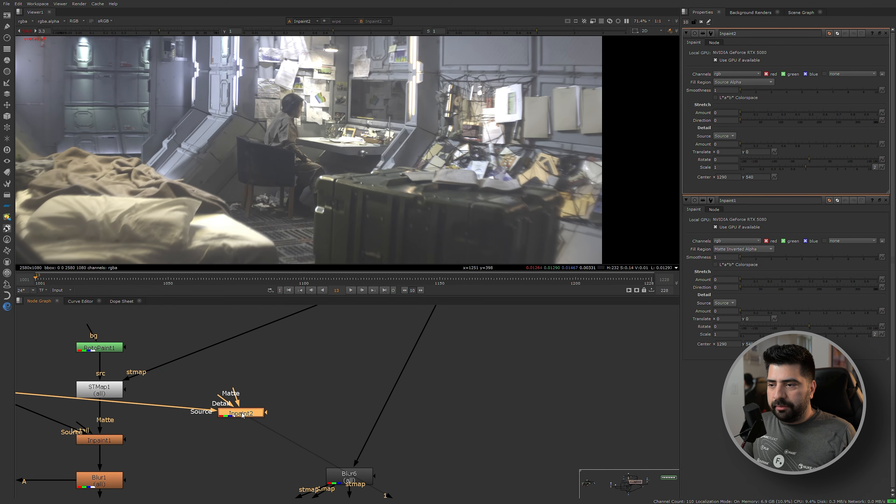
pyautogui.press('a')
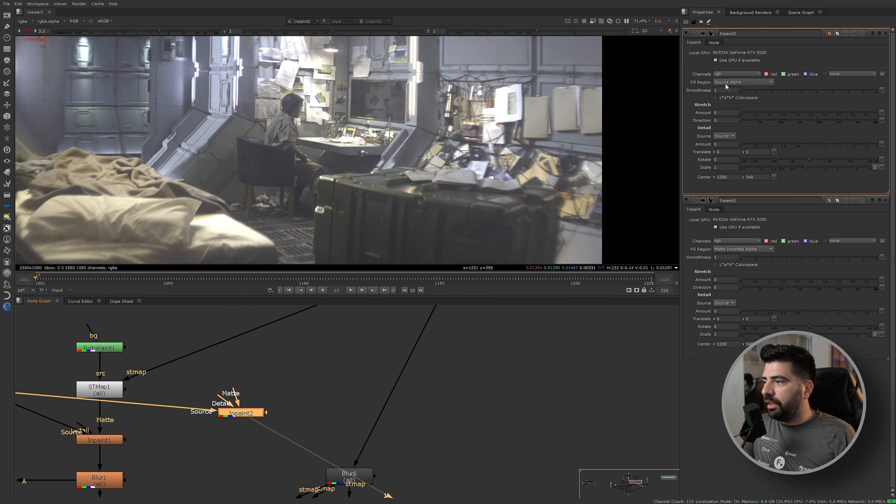
# Add a Roto node above Inpaint2 and connect it to the Inpaint's matte input.
pyautogui.moveTo(206, 434); pyautogui.dragTo(332, 427, button='middle')
pyautogui.scroll(3, 462, 374)
pyautogui.moveTo(366, 382); pyautogui.dragTo(353, 414, button='middle')
pyautogui.scroll(2, 296, 386)
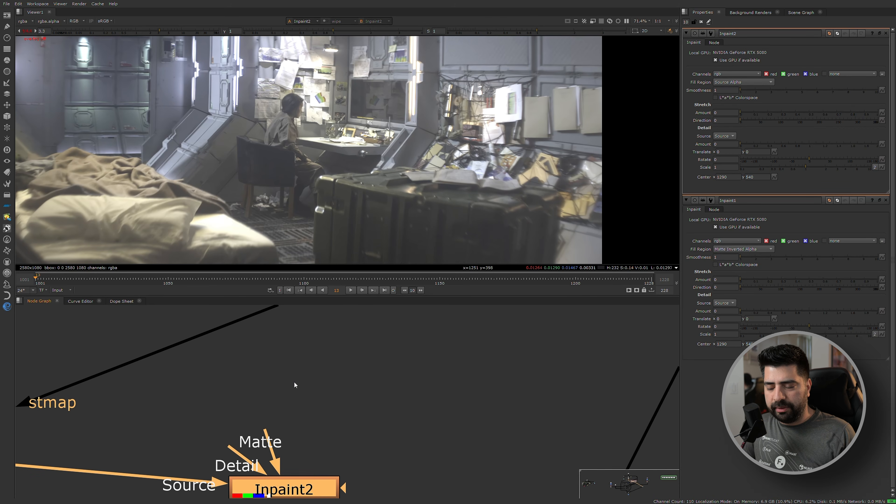
pyautogui.click(294, 381)
pyautogui.press('o')
pyautogui.moveTo(265, 432); pyautogui.dragTo(287, 383)
pyautogui.moveTo(285, 392); pyautogui.dragTo(334, 378)
pyautogui.scroll(-4, 333, 397)
pyautogui.scroll(3, 335, 397)
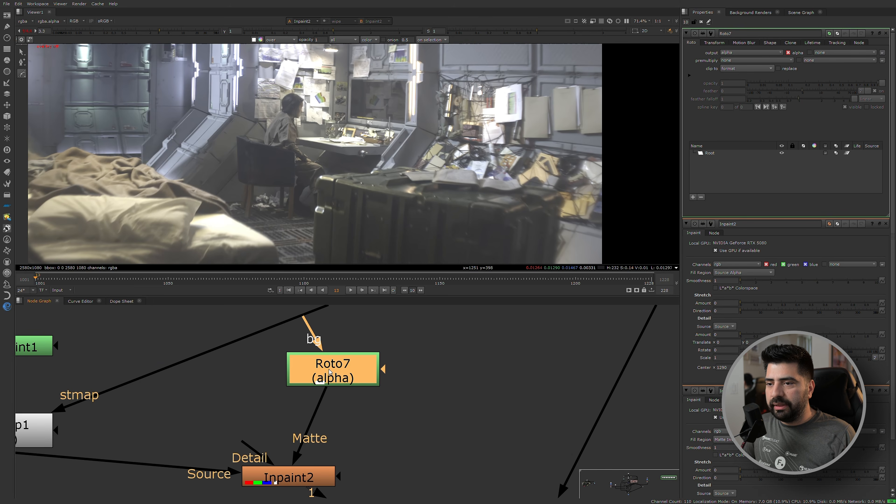
# Clear all open properties, reopen the Roto node and draw a small ellipse near the chair back's lower corner.
pyautogui.press('o')
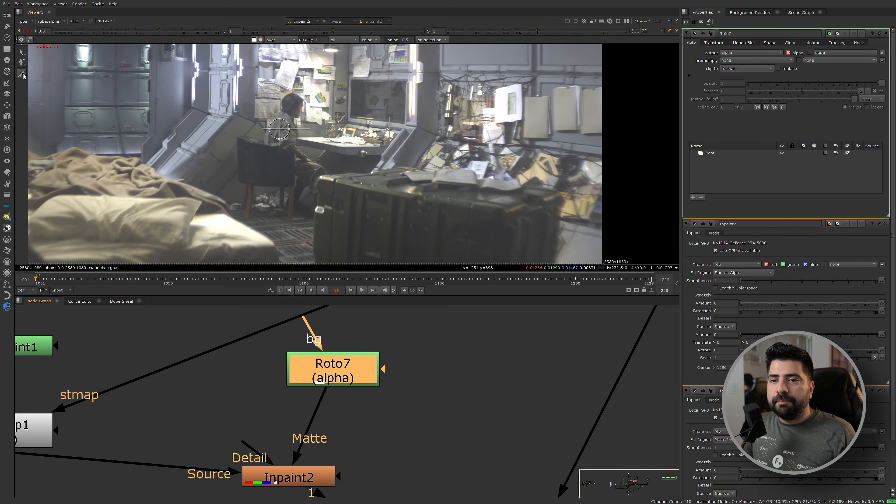
pyautogui.click(702, 21)
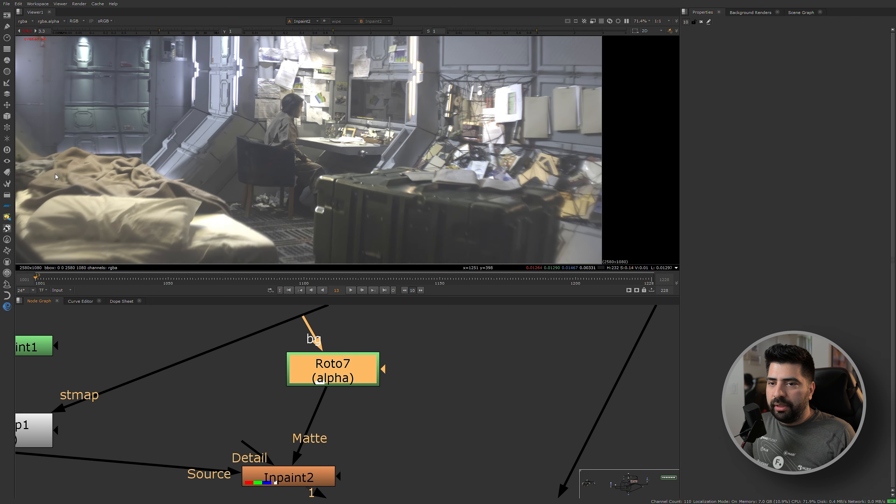
pyautogui.doubleClick(321, 384)
pyautogui.click(22, 73)
pyautogui.click(41, 94)
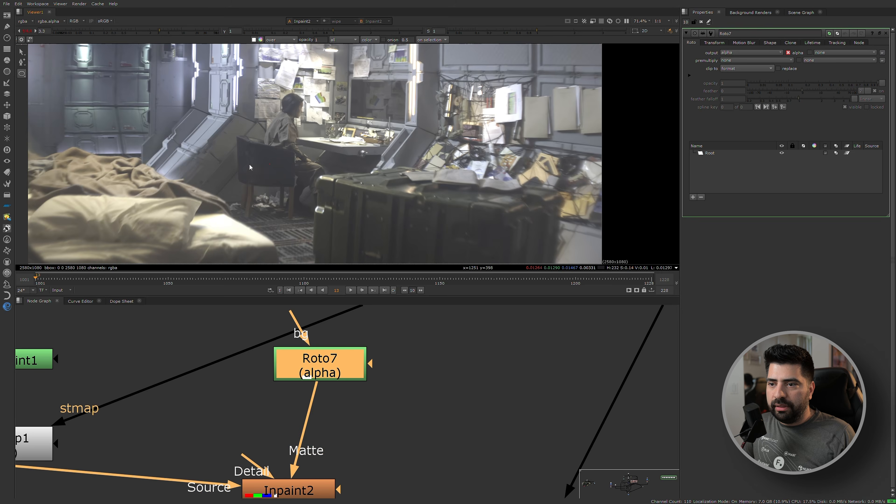
pyautogui.scroll(5, 286, 162)
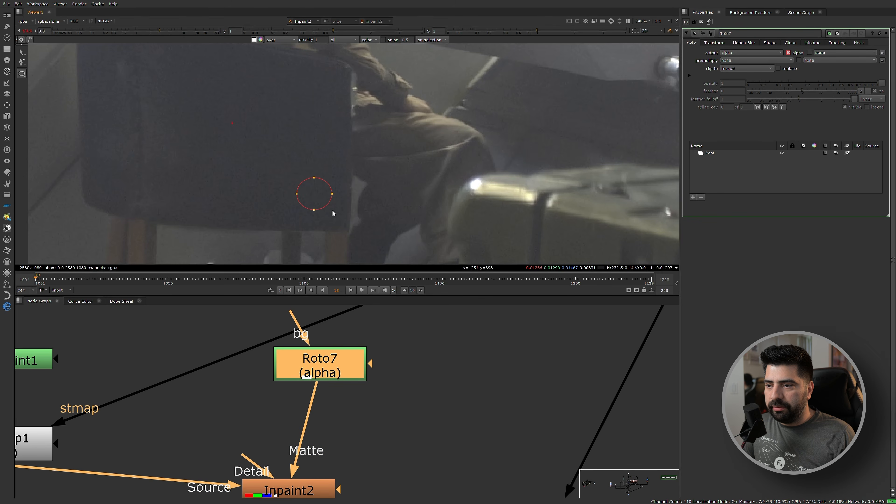
pyautogui.moveTo(333, 211); pyautogui.dragTo(333, 211)
# Open the Inpaint2 properties and set its Fill Region to Matte Alpha.
pyautogui.moveTo(310, 467); pyautogui.dragTo(313, 386, button='middle')
pyautogui.doubleClick(308, 409)
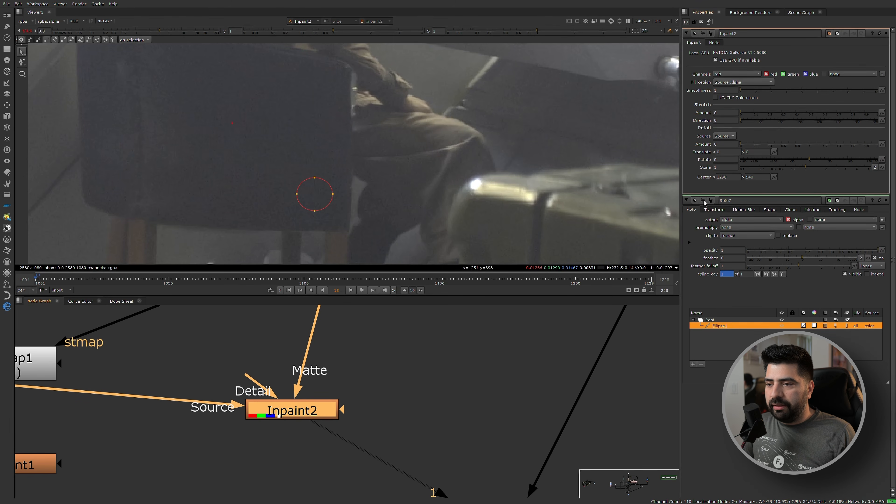
pyautogui.click(728, 82)
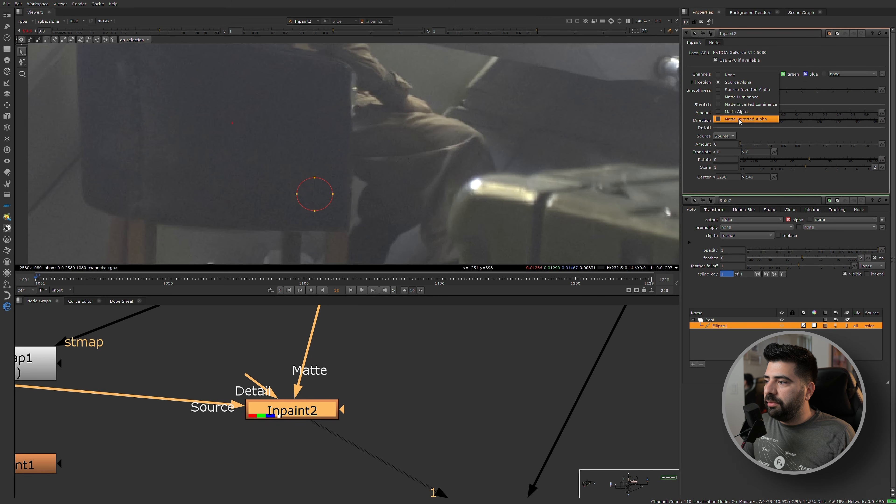
pyautogui.click(730, 112)
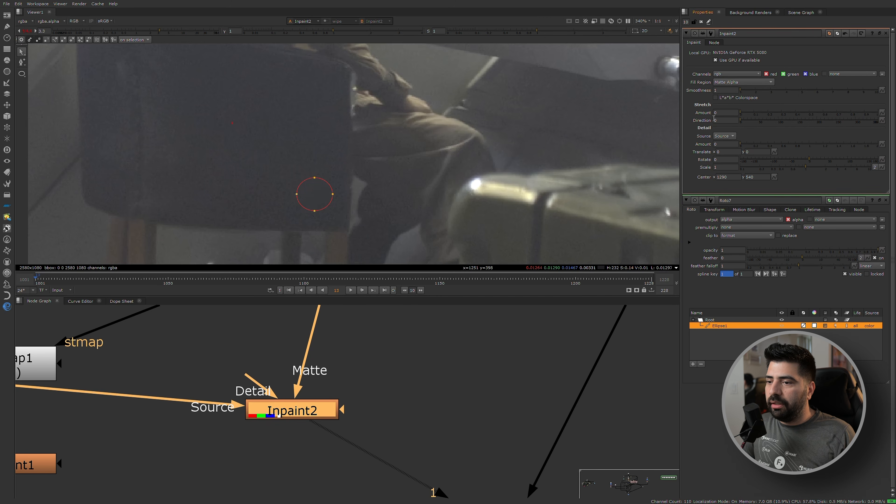
pyautogui.scroll(4, 331, 191)
pyautogui.scroll(2, 306, 101)
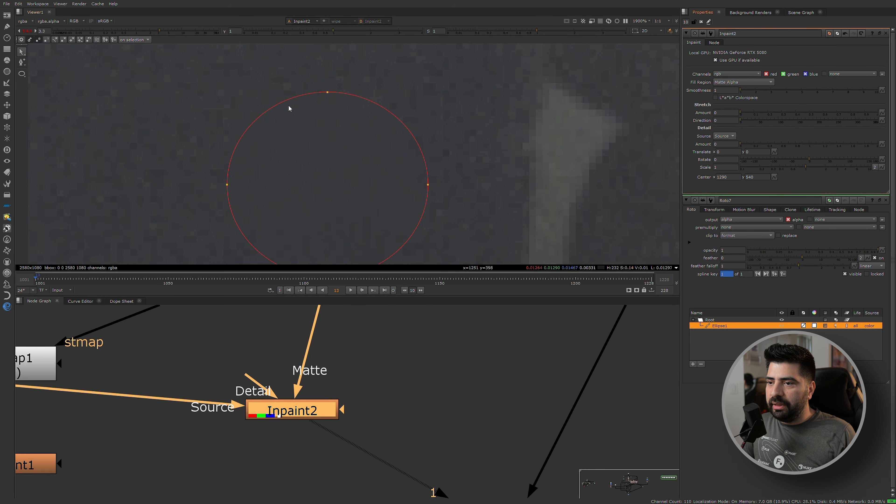
pyautogui.scroll(-2, 192, 116)
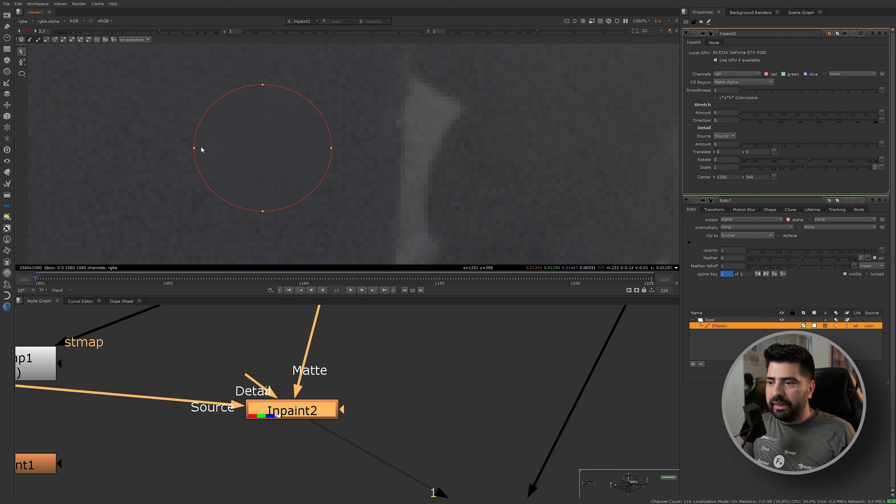
# Move the roto ellipse over the bright vertical edge beside the chair back and check the fill with the overlays hidden.
pyautogui.click(282, 140)
pyautogui.moveTo(304, 147); pyautogui.dragTo(439, 166)
pyautogui.press('q')
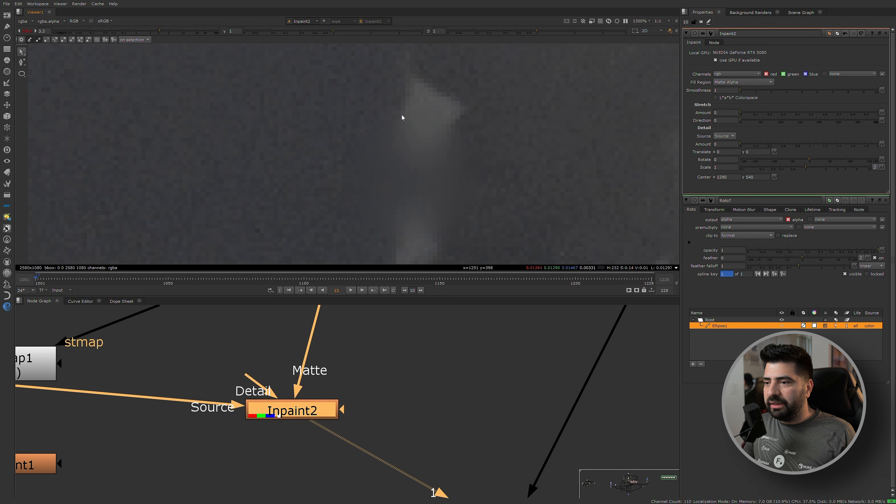
pyautogui.moveTo(394, 152); pyautogui.dragTo(342, 147, button='middle')
pyautogui.press('q')
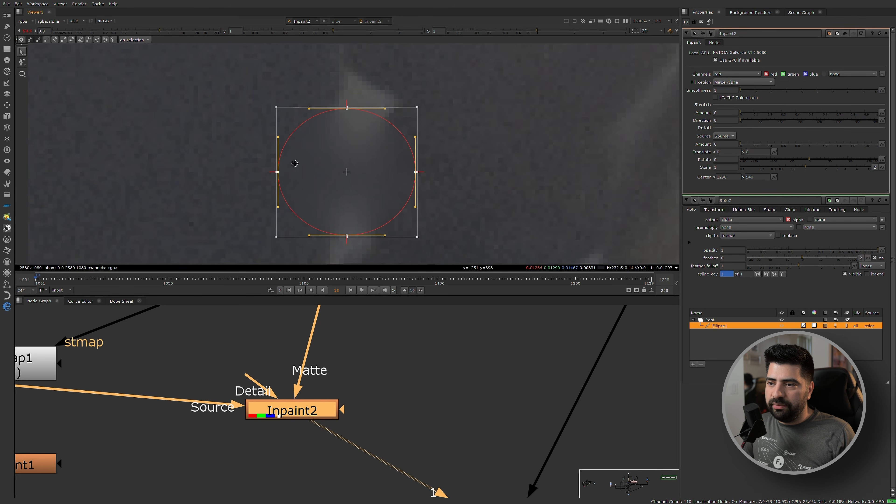
pyautogui.press('q')
pyautogui.press('q')
# Set Inpaint2's Fill Region to Matte Inverted Alpha so everything outside the ellipse is filled.
pyautogui.click(729, 82)
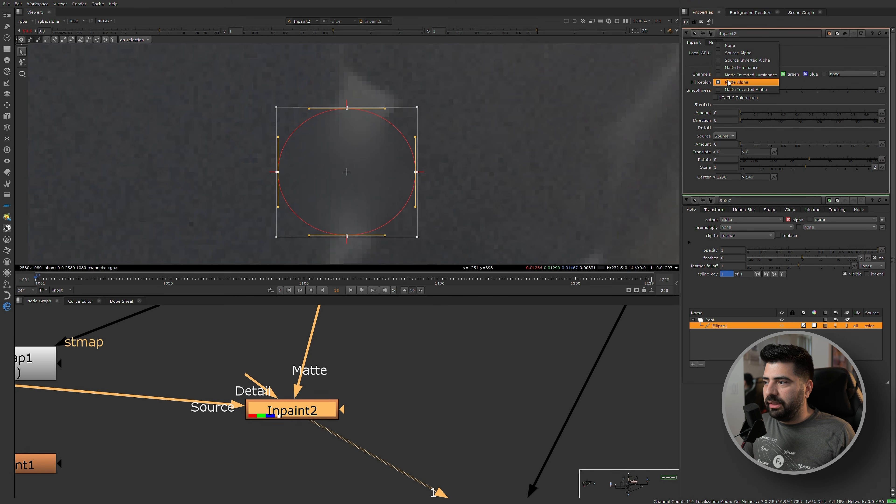
pyautogui.click(739, 91)
pyautogui.scroll(-10, 476, 166)
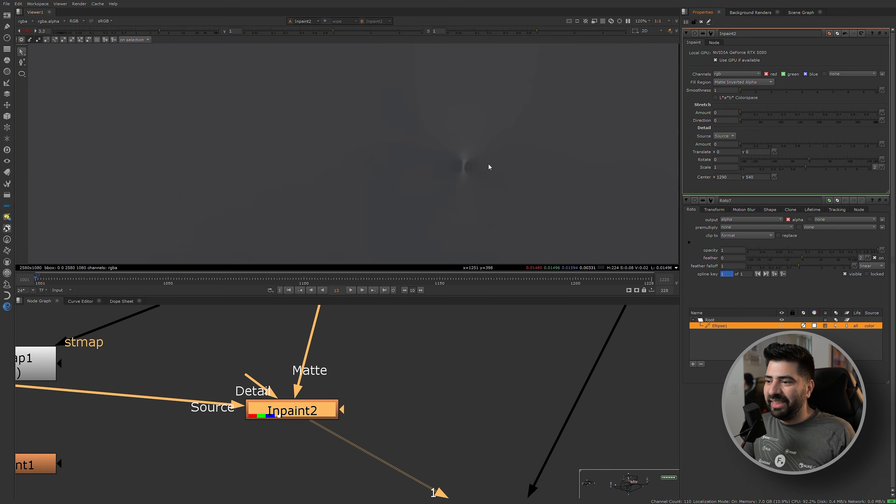
pyautogui.scroll(5, 477, 159)
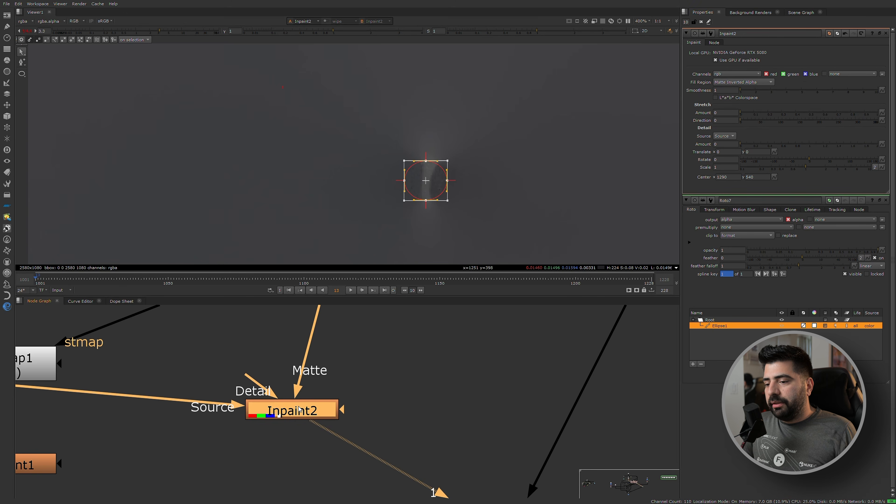
# With Inpaint2 temporarily disabled, move the ellipse onto the dark fabric of the chair back.
pyautogui.press('d')
pyautogui.scroll(2, 439, 158)
pyautogui.scroll(-3, 418, 197)
pyautogui.moveTo(412, 197); pyautogui.dragTo(284, 132)
pyautogui.press('d')
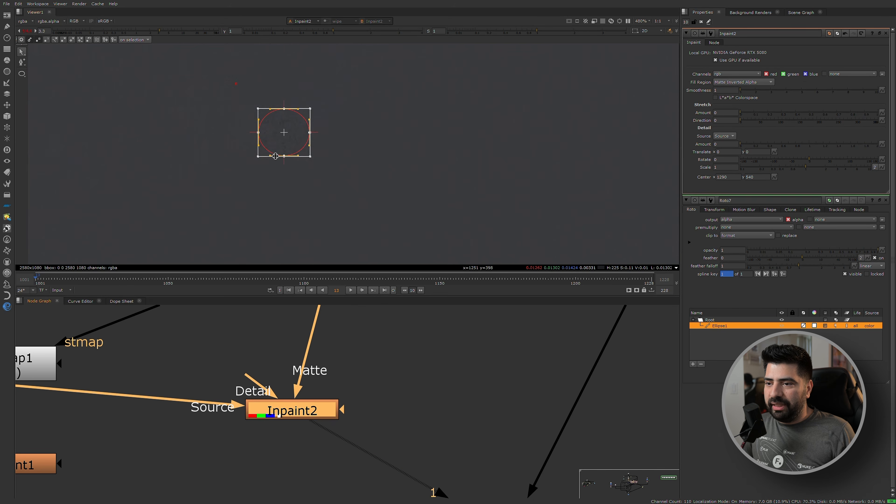
# Toggle Inpaint2 off and on to compare the filled frame with the original plate.
pyautogui.scroll(-5, 299, 156)
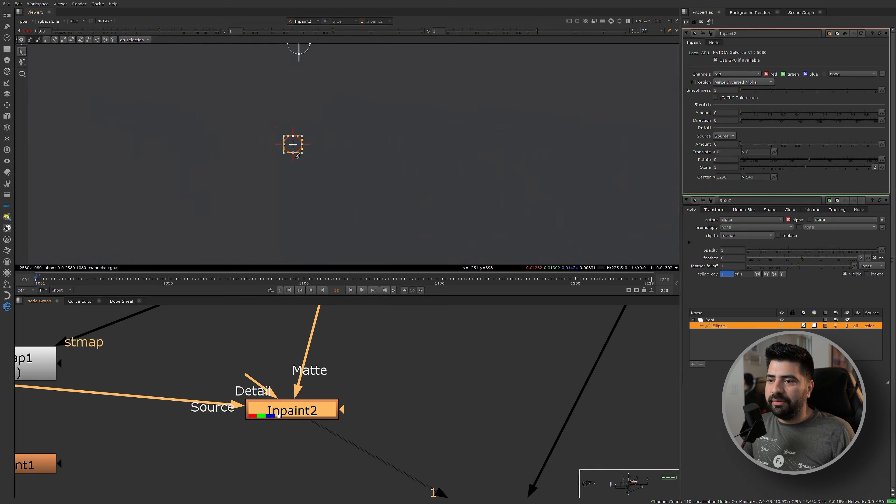
pyautogui.scroll(-3, 330, 159)
pyautogui.press('d')
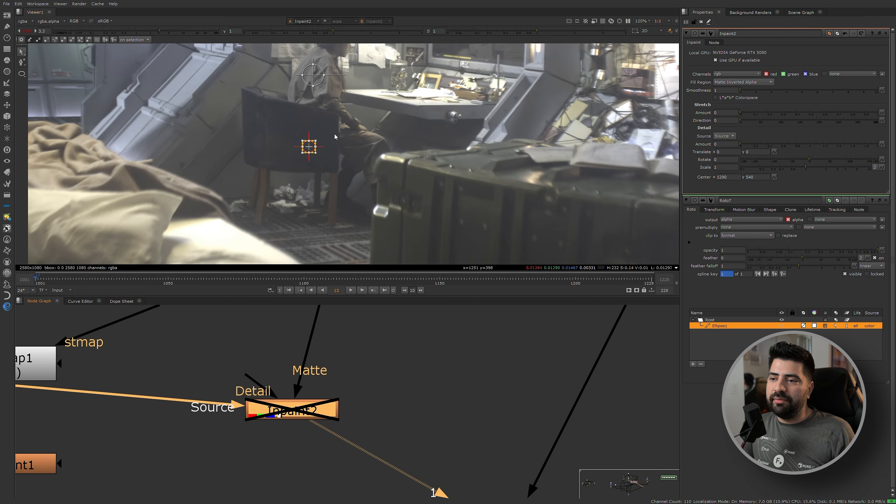
pyautogui.press('d')
pyautogui.scroll(-4, 239, 95)
pyautogui.press('d')
pyautogui.press('d')
pyautogui.press('d')
pyautogui.scroll(1, 288, 175)
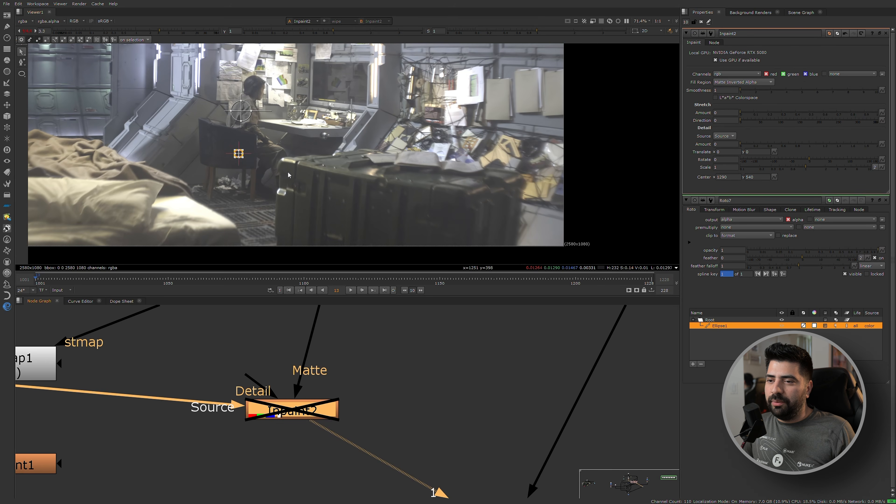
# Draw a second small ellipse in the plate's dark lower-left corner and check the result with Inpaint2 enabled.
pyautogui.click(22, 73)
pyautogui.moveTo(372, 203); pyautogui.dragTo(306, 128, button='middle')
pyautogui.moveTo(32, 166); pyautogui.dragTo(463, 191, button='middle')
pyautogui.scroll(7, 326, 183)
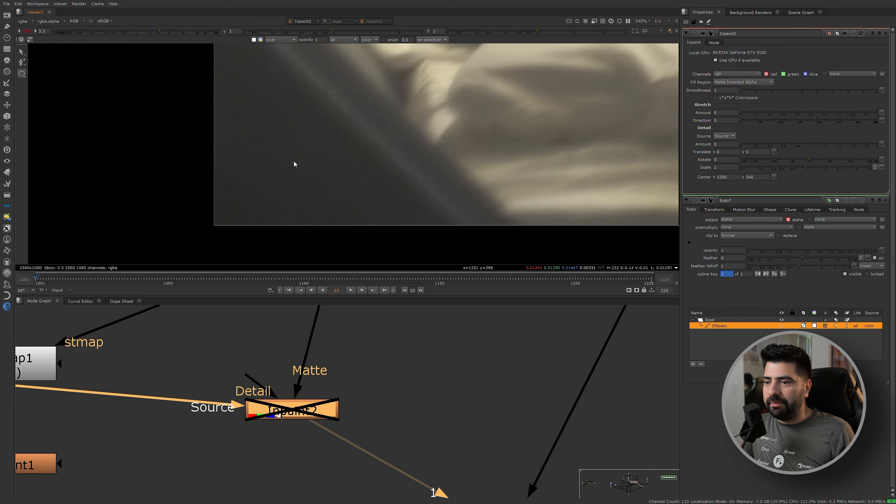
pyautogui.moveTo(254, 159); pyautogui.dragTo(286, 190)
pyautogui.scroll(-4, 326, 184)
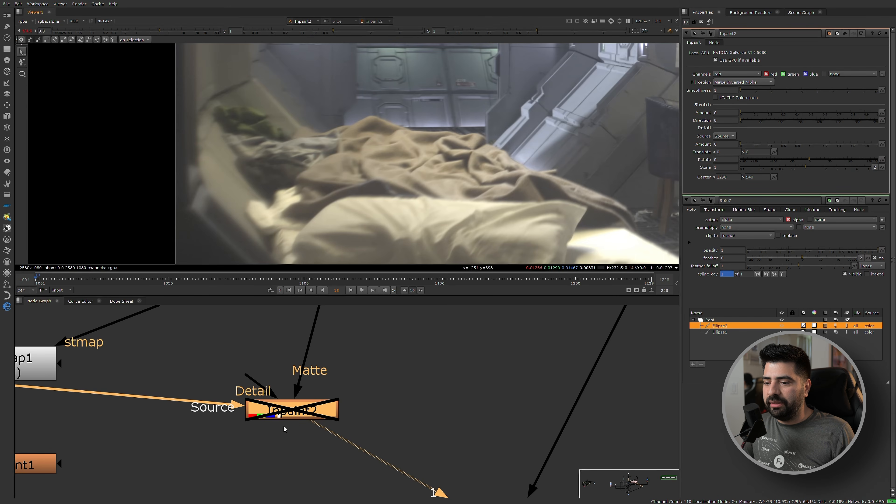
pyautogui.press('d')
pyautogui.scroll(-4, 426, 174)
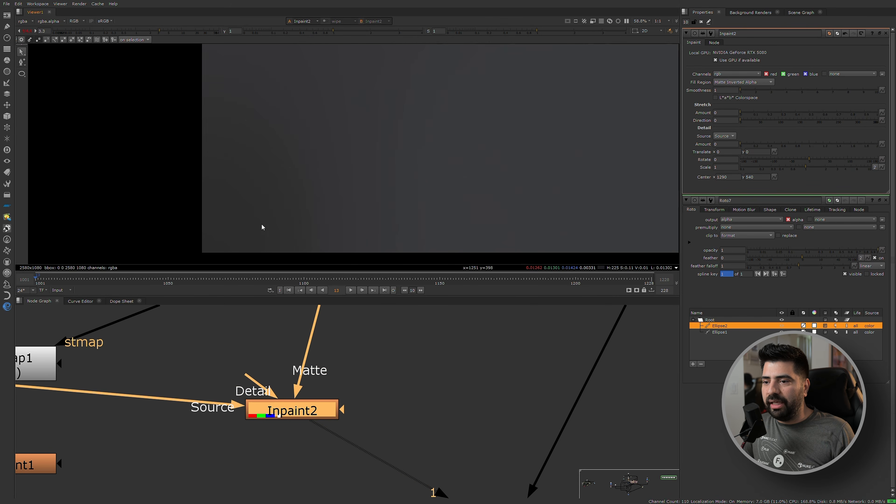
pyautogui.scroll(5, 280, 198)
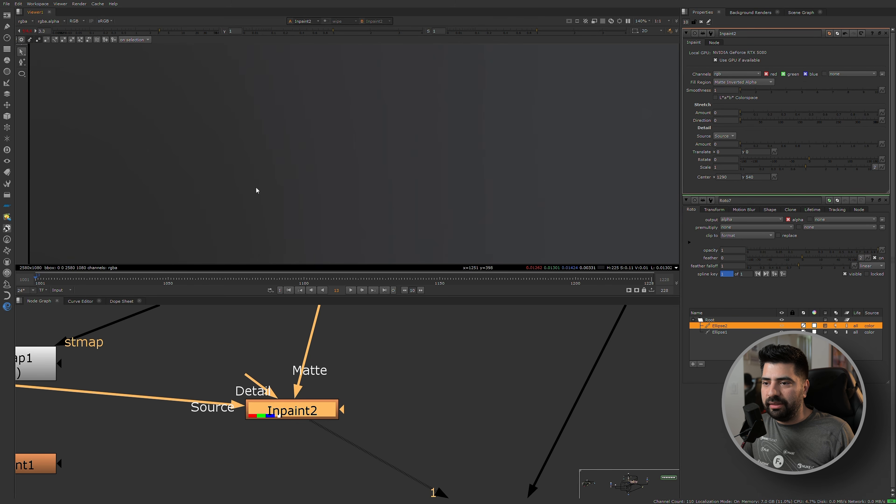
pyautogui.scroll(-5, 373, 161)
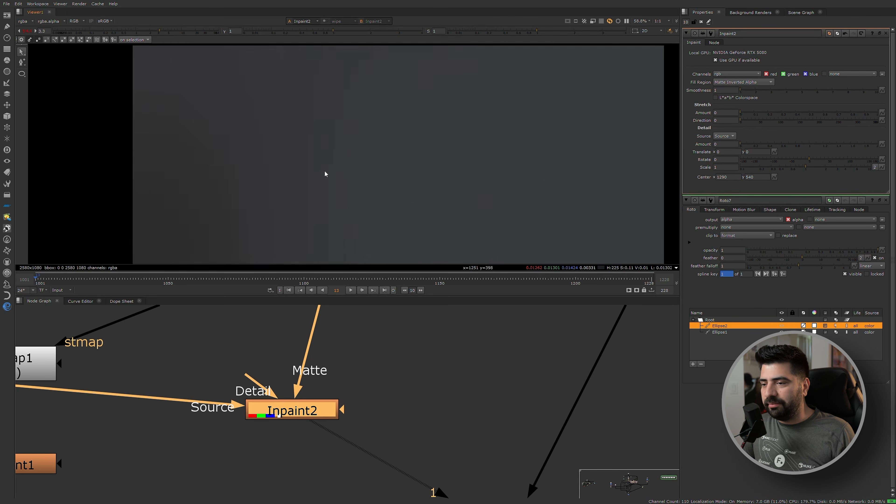
pyautogui.press('d')
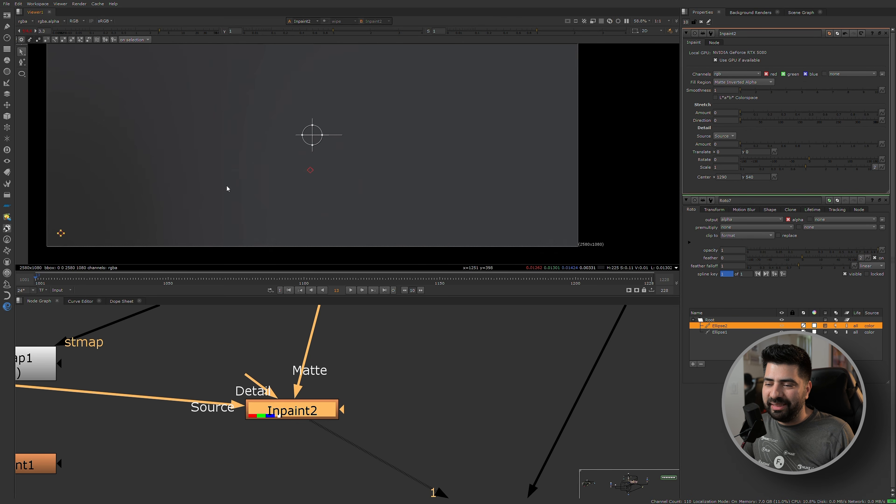
# Try a third small ellipse on the bright wall panel behind the seated person and compare with Inpaint2 on and off.
pyautogui.click(21, 73)
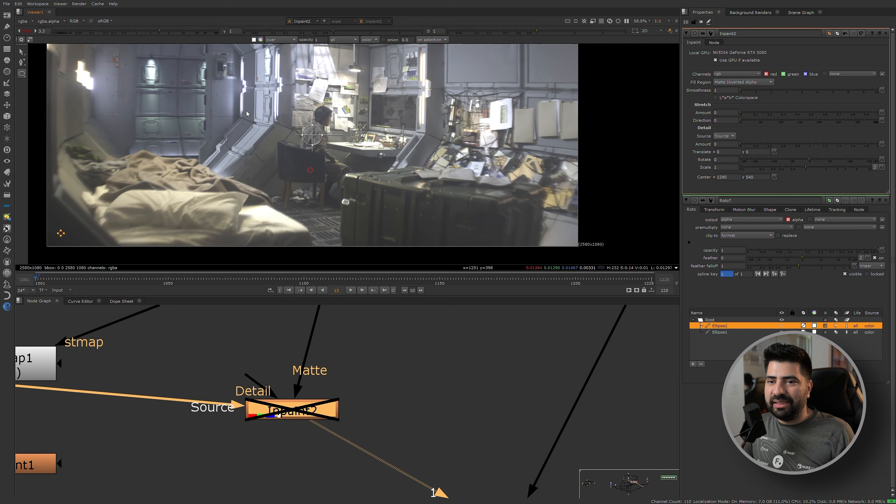
pyautogui.scroll(5, 311, 106)
pyautogui.moveTo(319, 83); pyautogui.dragTo(330, 93)
pyautogui.scroll(-3, 339, 106)
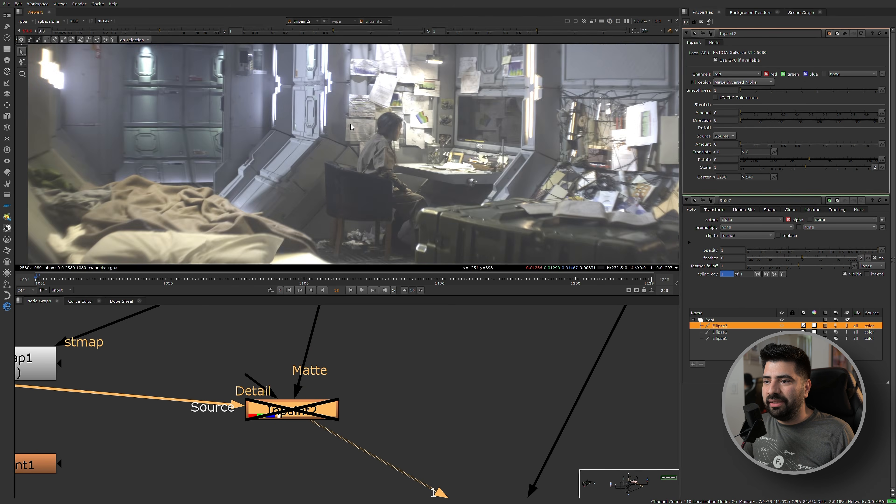
pyautogui.press('d')
pyautogui.press('d')
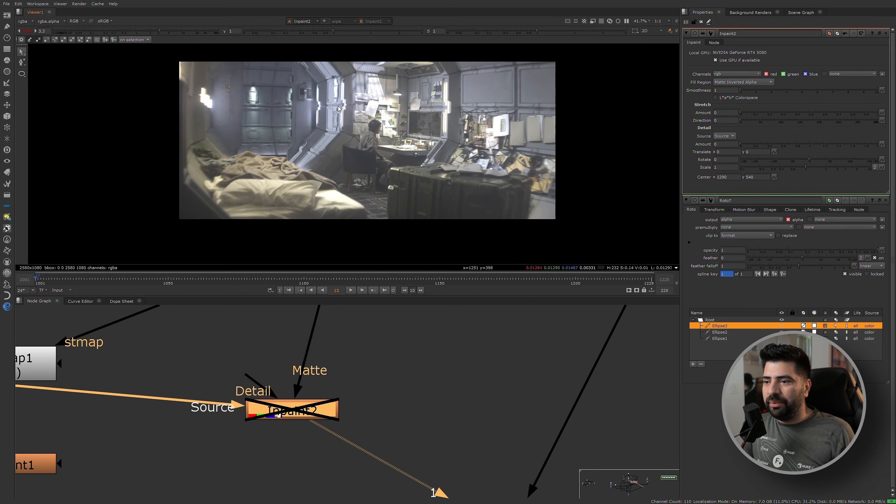
pyautogui.press('d')
pyautogui.scroll(2, 332, 135)
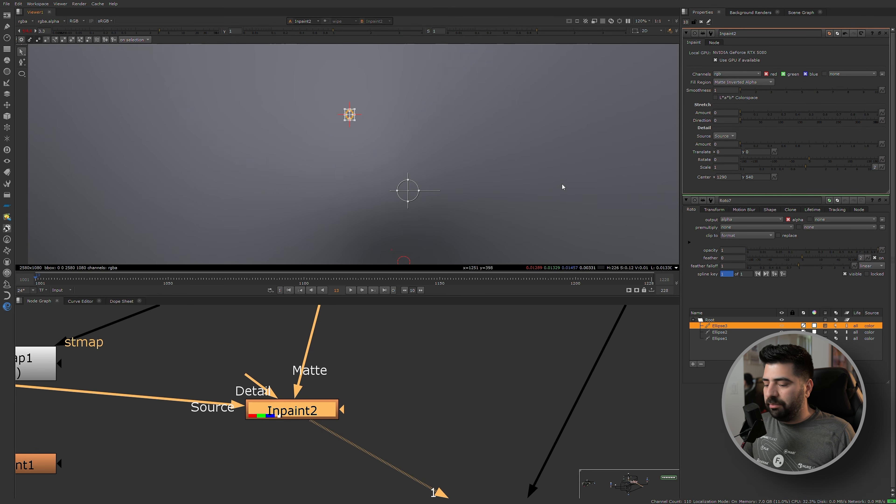
# Delete the ellipse on the bright wall panel and disable Inpaint2.
pyautogui.press('Delete')
pyautogui.press('d')
pyautogui.scroll(-3, 69, 97)
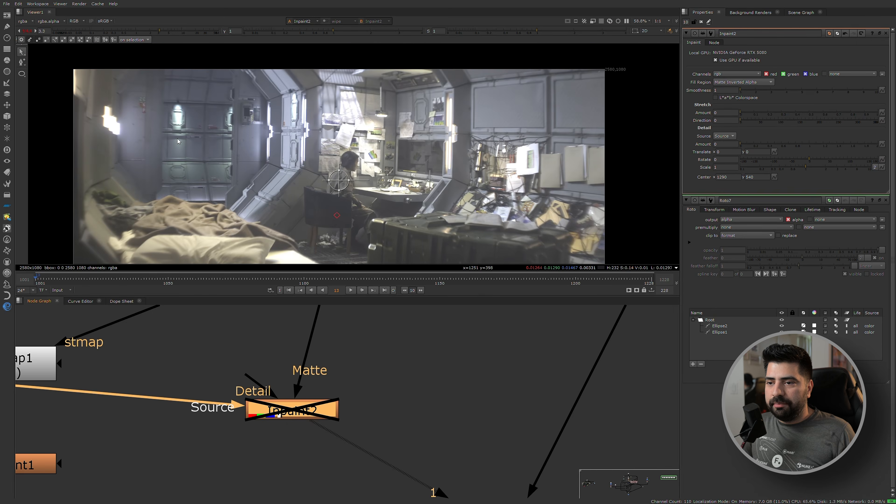
# Draw a small ellipse on the dark box mounted on the wall beside the back door.
pyautogui.click(21, 73)
pyautogui.scroll(9, 472, 188)
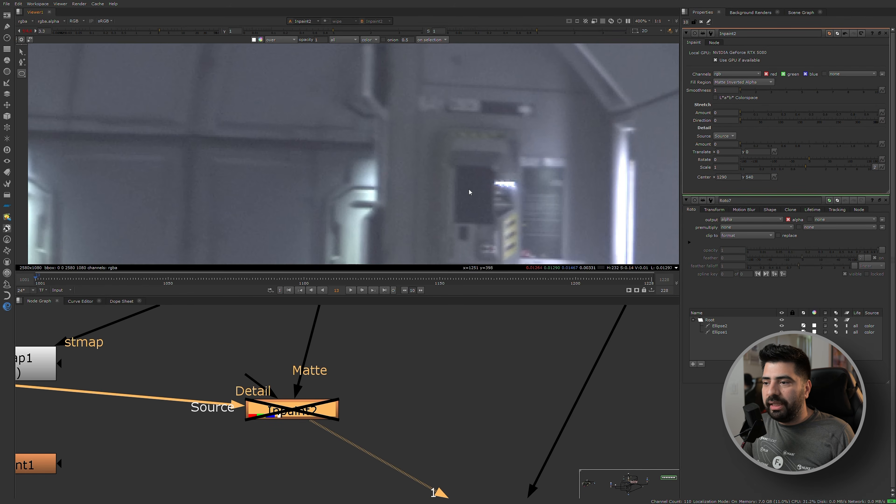
pyautogui.moveTo(472, 188); pyautogui.dragTo(482, 202)
pyautogui.moveTo(260, 97); pyautogui.dragTo(241, 81, button='middle')
pyautogui.scroll(-1, 241, 81)
# Draw a small ellipse at the upper-left part of the dark screen above the desk.
pyautogui.click(22, 73)
pyautogui.moveTo(586, 141); pyautogui.dragTo(304, 100, button='middle')
pyautogui.scroll(3, 304, 101)
pyautogui.scroll(1, 305, 102)
pyautogui.moveTo(271, 87); pyautogui.dragTo(293, 110)
pyautogui.scroll(-6, 322, 128)
pyautogui.scroll(-3, 330, 136)
pyautogui.moveTo(330, 136); pyautogui.dragTo(273, 226, button='middle')
# Draw a small ellipse on the dark wall seam at the plate's upper edge.
pyautogui.click(21, 73)
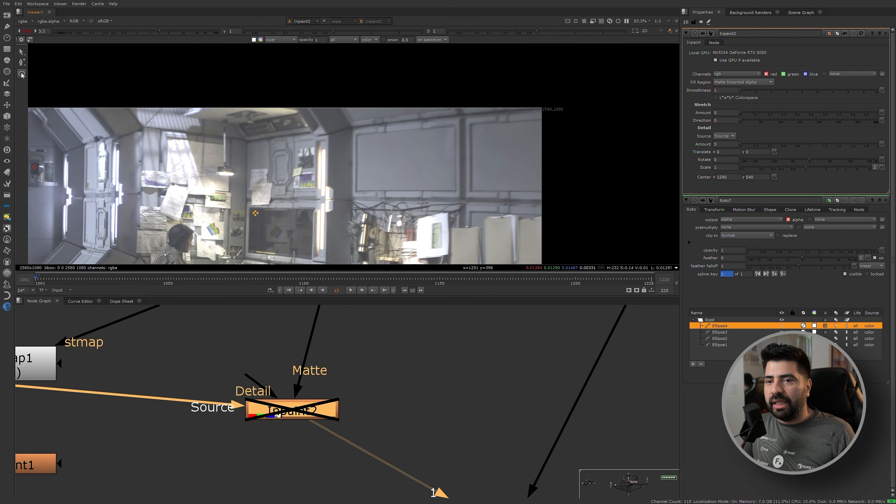
pyautogui.scroll(8, 318, 85)
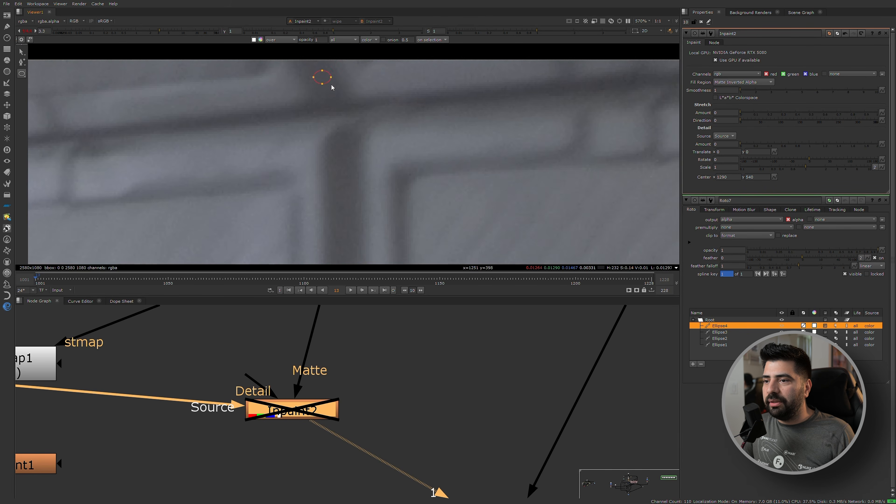
pyautogui.moveTo(331, 85); pyautogui.dragTo(333, 87)
pyautogui.scroll(-5, 332, 147)
# Draw a small ellipse in the dark gap among the papers near the plate's right edge.
pyautogui.click(21, 74)
pyautogui.scroll(-4, 269, 259)
pyautogui.moveTo(269, 258)
pyautogui.mouseDown(button='middle')
pyautogui.moveTo(200, 87)
pyautogui.moveTo(197, 40)
pyautogui.mouseUp(button='middle')
pyautogui.scroll(7, 248, 144)
pyautogui.moveTo(228, 131); pyautogui.dragTo(241, 141)
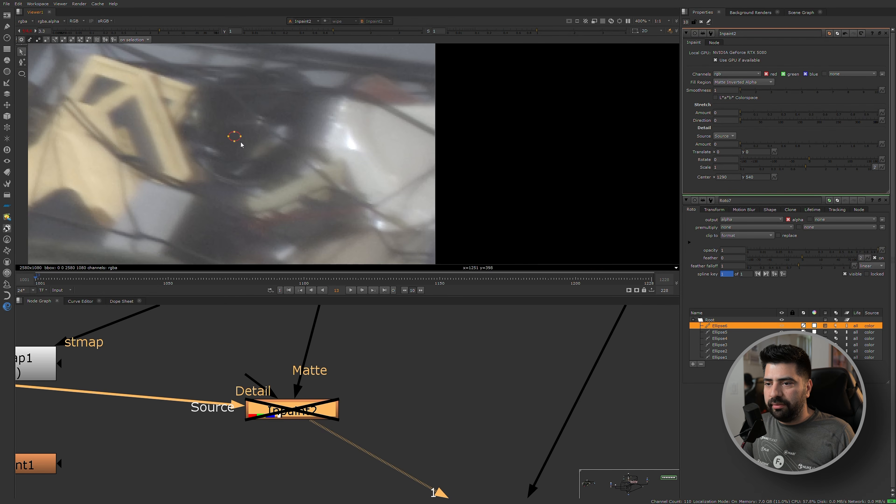
# Draw a small ellipse on the dark crate near the plate's lower edge.
pyautogui.click(21, 73)
pyautogui.scroll(-3, 238, 170)
pyautogui.moveTo(201, 240); pyautogui.dragTo(284, 163, button='middle')
pyautogui.moveTo(207, 212); pyautogui.dragTo(224, 180, button='middle')
pyautogui.scroll(2, 216, 184)
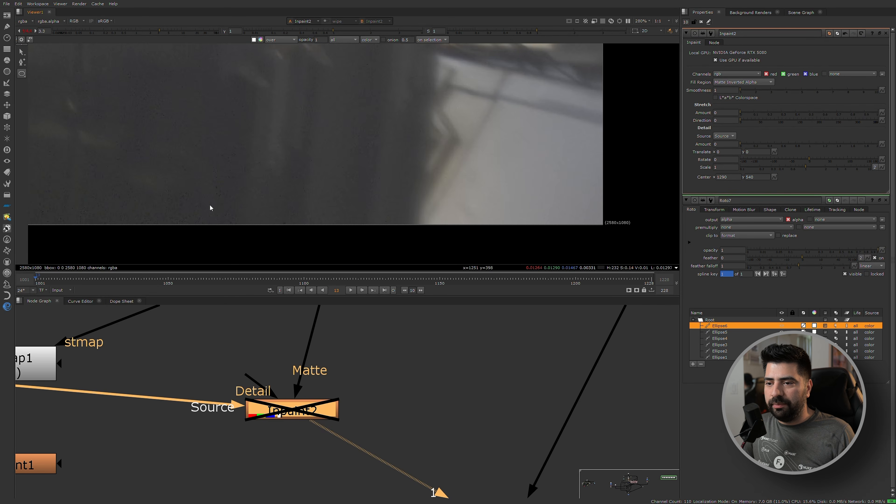
pyautogui.moveTo(236, 211); pyautogui.dragTo(237, 212)
pyautogui.scroll(-4, 268, 147)
pyautogui.moveTo(214, 148); pyautogui.dragTo(314, 178, button='middle')
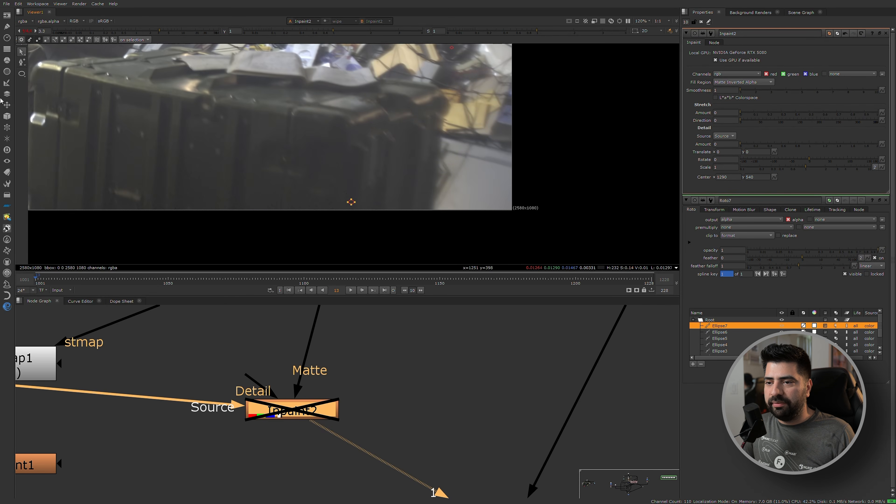
# Draw a small ellipse on the dark wall area at the plate's left edge.
pyautogui.click(21, 74)
pyautogui.scroll(-4, 211, 175)
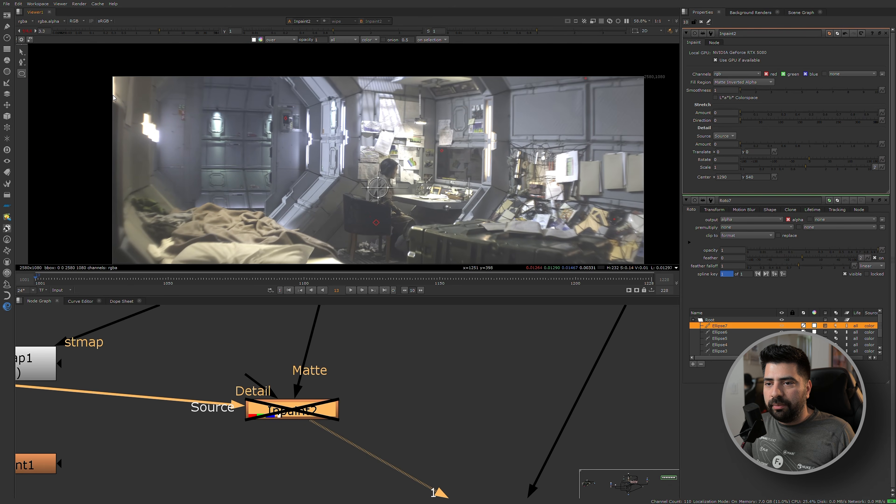
pyautogui.scroll(10, 118, 119)
pyautogui.moveTo(109, 69); pyautogui.dragTo(90, 104)
pyautogui.scroll(-7, 243, 127)
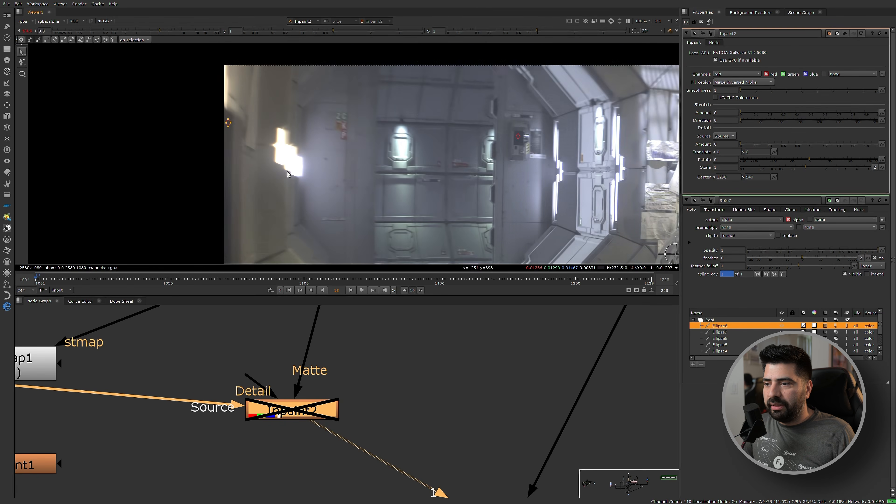
pyautogui.moveTo(512, 223); pyautogui.dragTo(415, 173, button='middle')
pyautogui.scroll(-3, 416, 173)
pyautogui.scroll(9, 413, 171)
# Draw a small ellipse on the dark seam beside the back door's lower panel and enable Inpaint2.
pyautogui.click(22, 73)
pyautogui.moveTo(408, 212); pyautogui.dragTo(410, 212)
pyautogui.scroll(-5, 409, 212)
pyautogui.scroll(5, 423, 197)
pyautogui.scroll(-6, 430, 185)
pyautogui.moveTo(430, 185); pyautogui.dragTo(348, 175, button='middle')
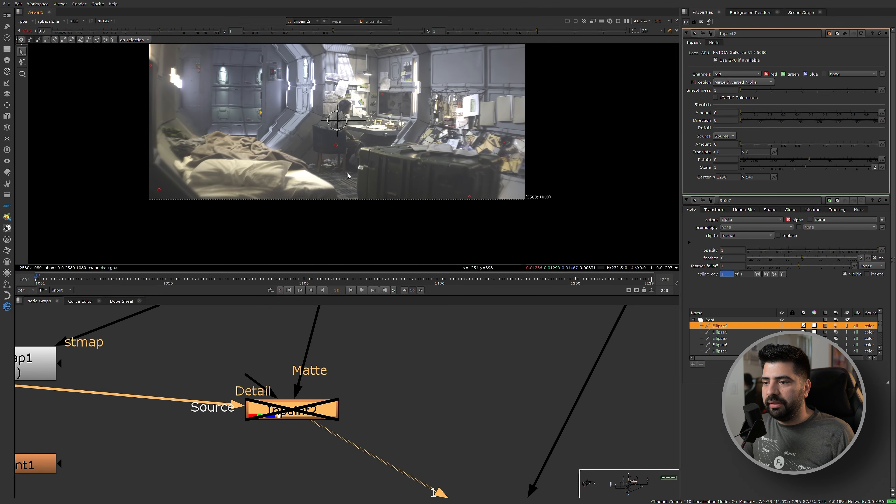
pyautogui.press('d')
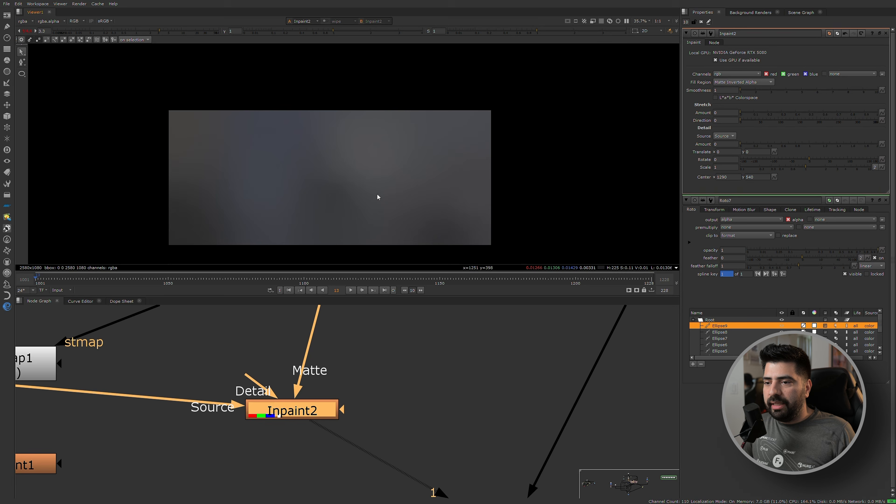
# Add a Merge node below Inpaint2, feed it Inpaint2 as A and the plate's dot as B, and view it.
pyautogui.scroll(2, 360, 180)
pyautogui.scroll(-2, 349, 173)
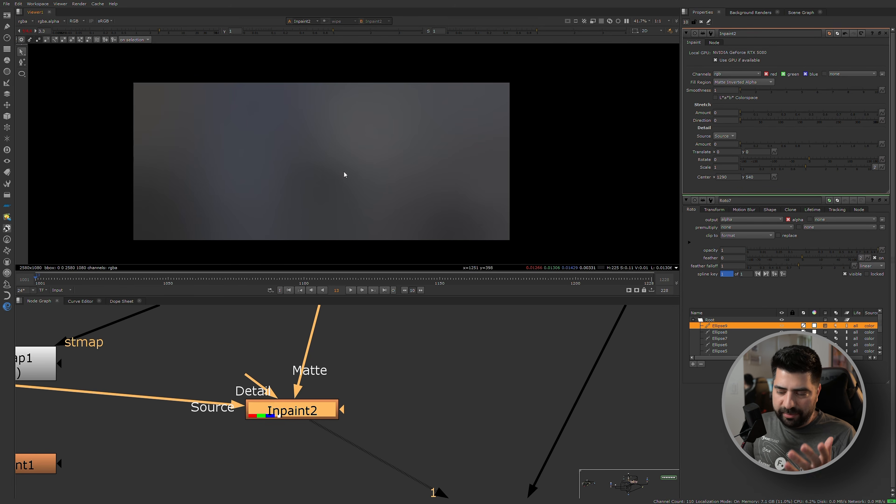
pyautogui.scroll(-4, 253, 413)
pyautogui.scroll(2, 232, 422)
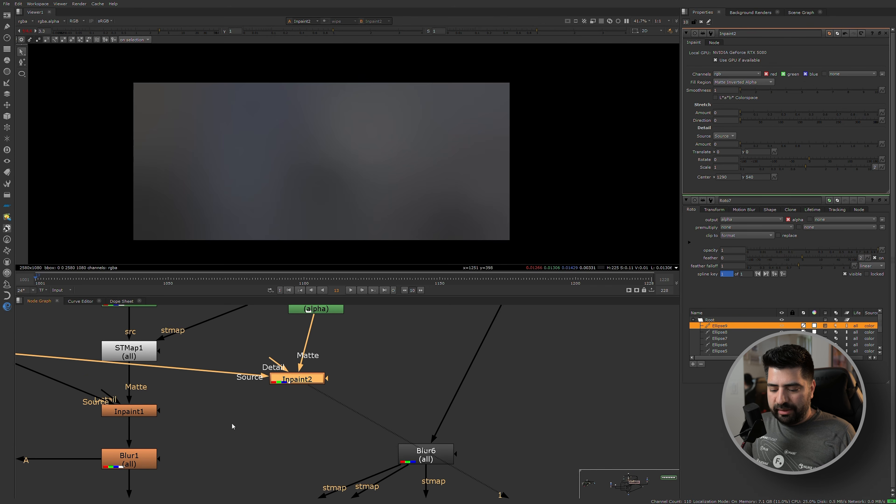
pyautogui.click(228, 425)
pyautogui.press('m')
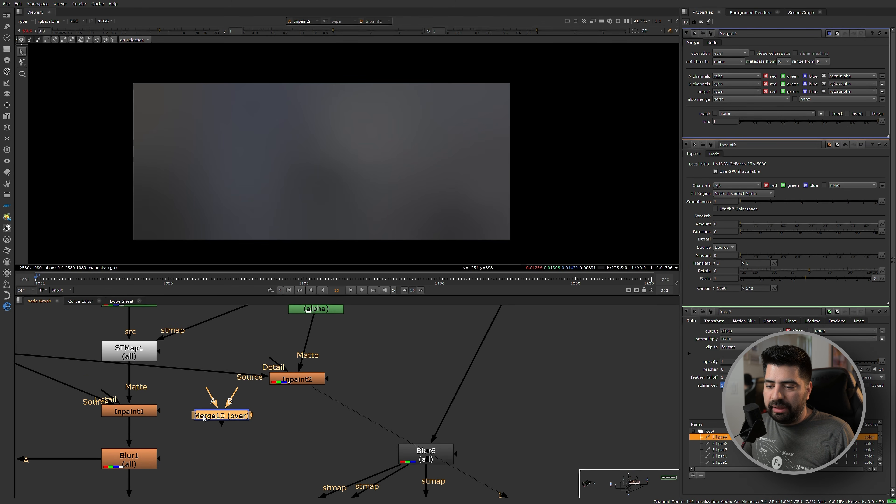
pyautogui.moveTo(206, 392); pyautogui.dragTo(307, 383)
pyautogui.scroll(-2, 307, 383)
pyautogui.moveTo(255, 398); pyautogui.dragTo(80, 372)
pyautogui.moveTo(246, 419); pyautogui.dragTo(251, 419)
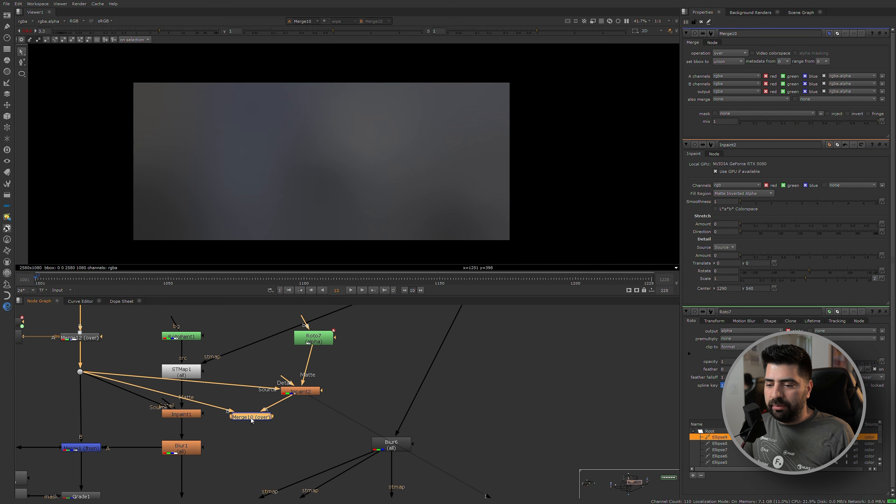
pyautogui.press('1')
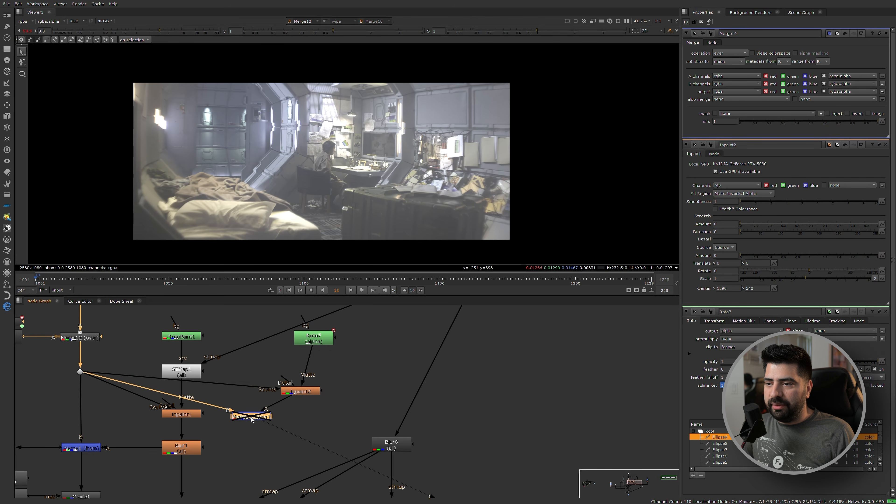
# Set the new Merge's operation to from and place it closer beneath Inpaint2.
pyautogui.click(729, 53)
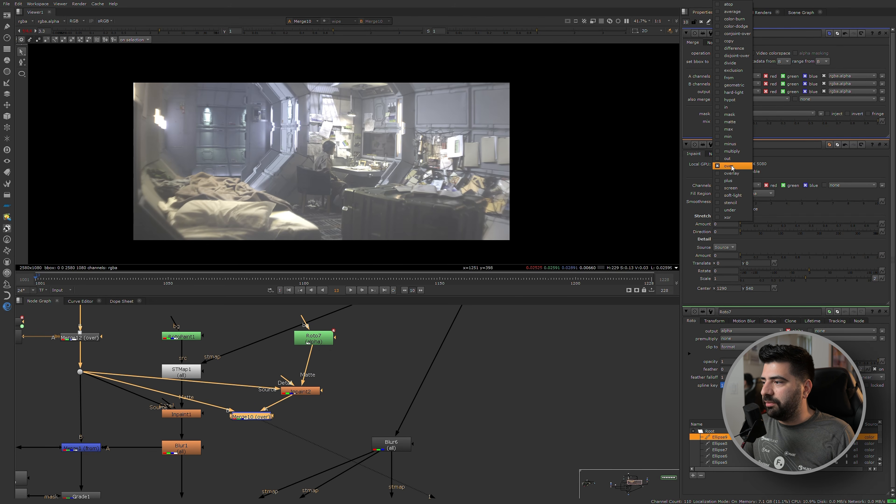
pyautogui.click(728, 77)
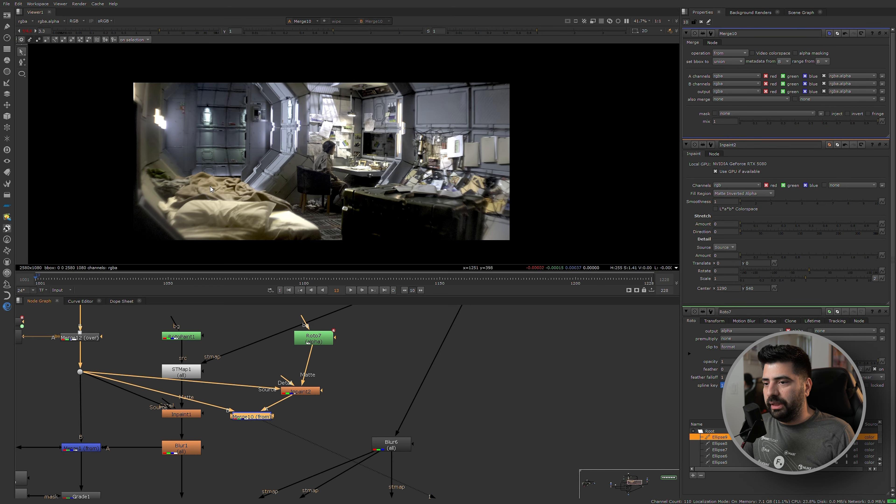
pyautogui.moveTo(254, 451); pyautogui.dragTo(288, 428, button='middle')
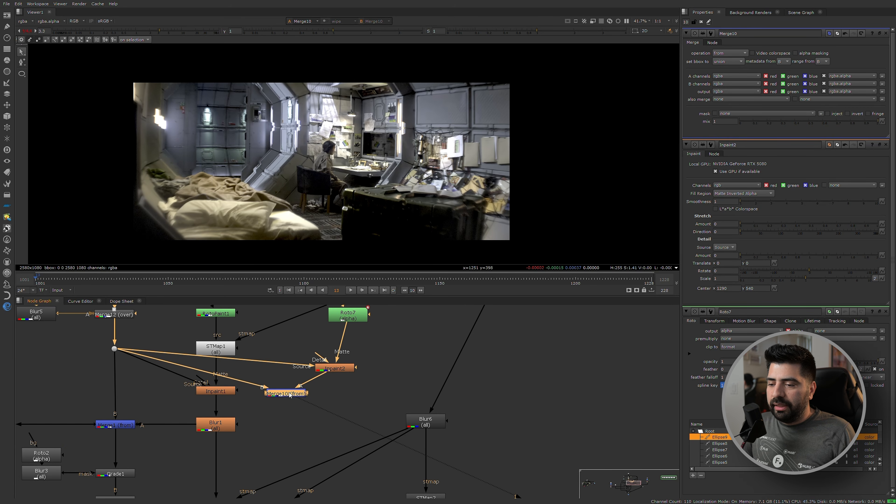
pyautogui.moveTo(289, 394); pyautogui.dragTo(313, 390)
# Duplicate the from Merge below itself and set the copy's operation to plus.
pyautogui.scroll(4, 308, 392)
pyautogui.hotkey('ctrl', 'c')
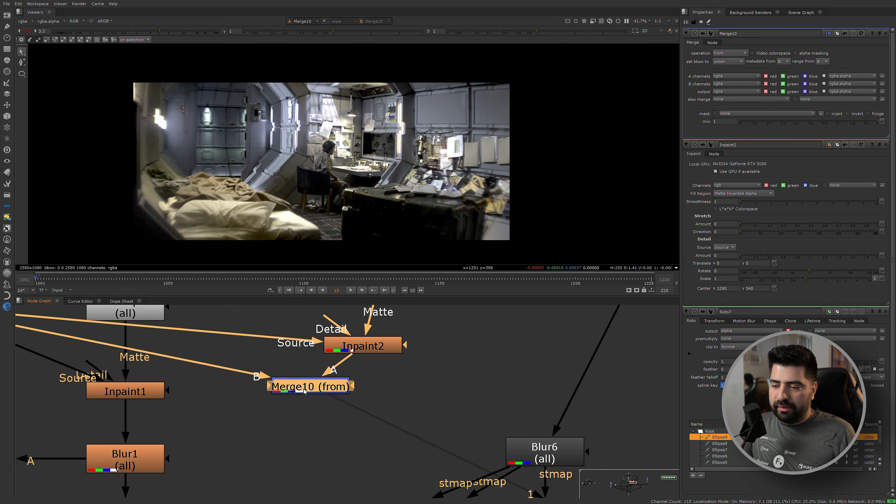
pyautogui.click(278, 441)
pyautogui.hotkey('ctrl', 'v')
pyautogui.scroll(-2, 308, 438)
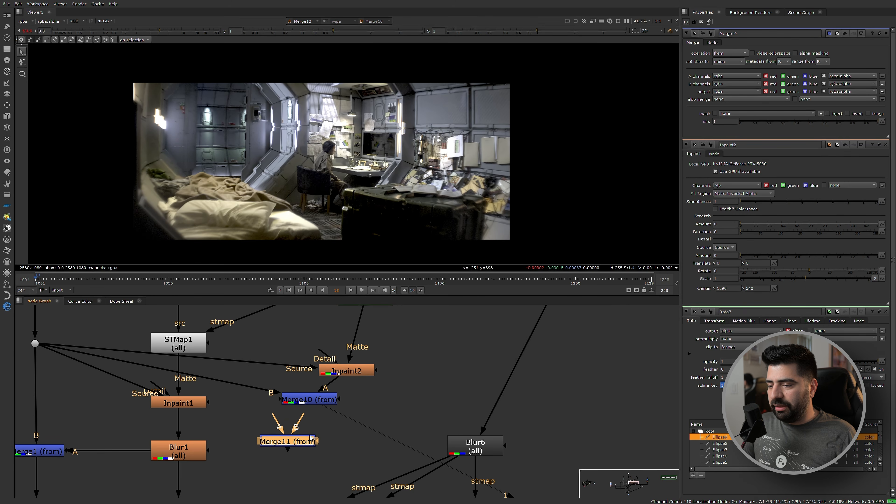
pyautogui.doubleClick(286, 443)
pyautogui.click(730, 53)
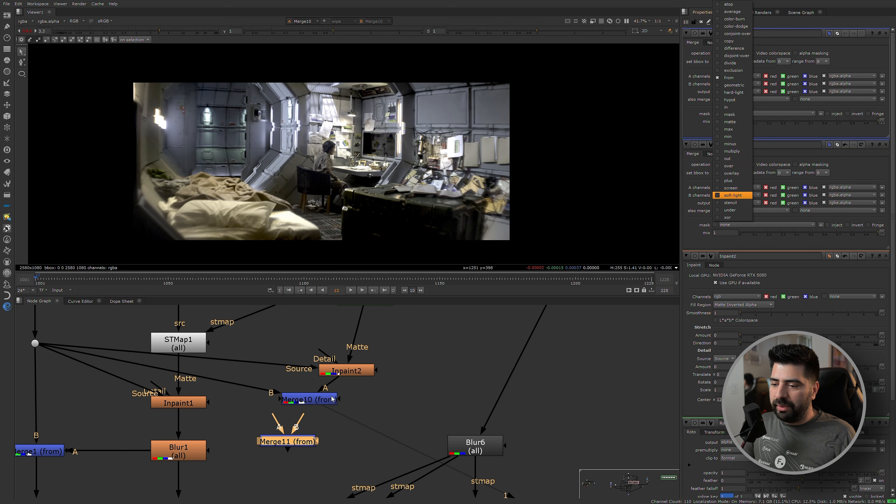
pyautogui.click(730, 181)
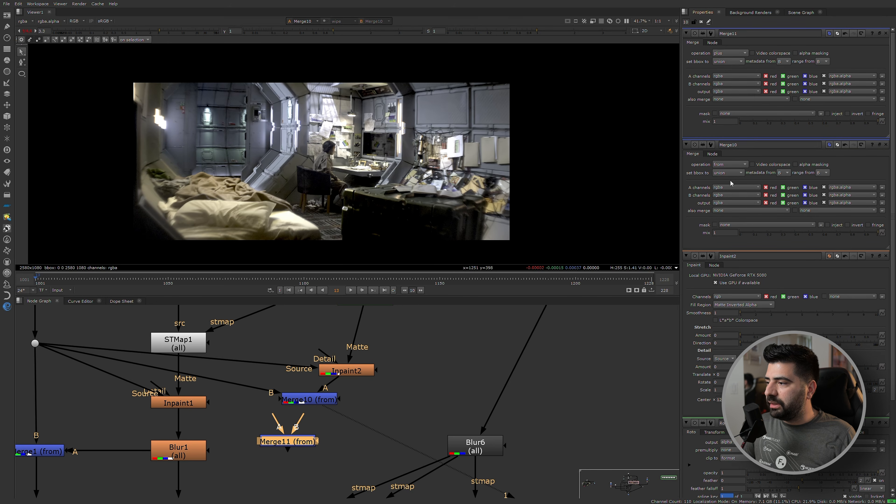
# Wire the plus Merge with the from Merge as B and Inpaint2 as A.
pyautogui.moveTo(294, 446); pyautogui.dragTo(308, 457)
pyautogui.moveTo(305, 403); pyautogui.dragTo(362, 373)
pyautogui.moveTo(315, 457); pyautogui.dragTo(286, 400)
pyautogui.keyDown('ctrl'); pyautogui.keyDown('shift'); pyautogui.click(277, 456); pyautogui.keyUp('shift'); pyautogui.keyUp('ctrl')
pyautogui.moveTo(258, 389); pyautogui.dragTo(300, 467, button='middle')
pyautogui.keyDown('ctrl'); pyautogui.keyDown('shift'); pyautogui.click(76, 420); pyautogui.keyUp('shift'); pyautogui.keyUp('ctrl')
pyautogui.moveTo(331, 495); pyautogui.dragTo(282, 409, button='middle')
# Compare the plus Merge's result with the original plate by switching between them in the viewer.
pyautogui.click(278, 445)
pyautogui.press('2')
pyautogui.click(281, 453)
pyautogui.press('1')
pyautogui.press('2')
pyautogui.press('1')
pyautogui.press('2')
# Add another Merge with the plus Merge as A and the plate's dot as B, and view it.
pyautogui.press('m')
pyautogui.moveTo(363, 389); pyautogui.dragTo(27, 334)
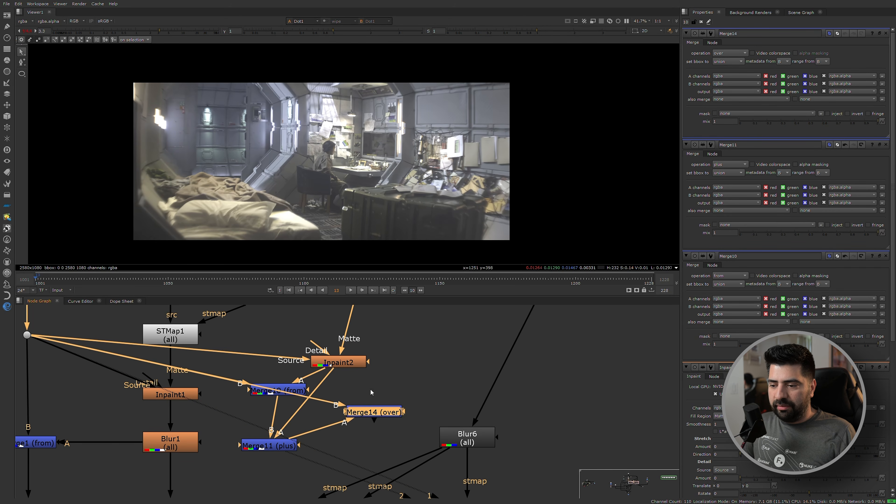
pyautogui.moveTo(378, 416); pyautogui.dragTo(380, 401)
pyautogui.press('1')
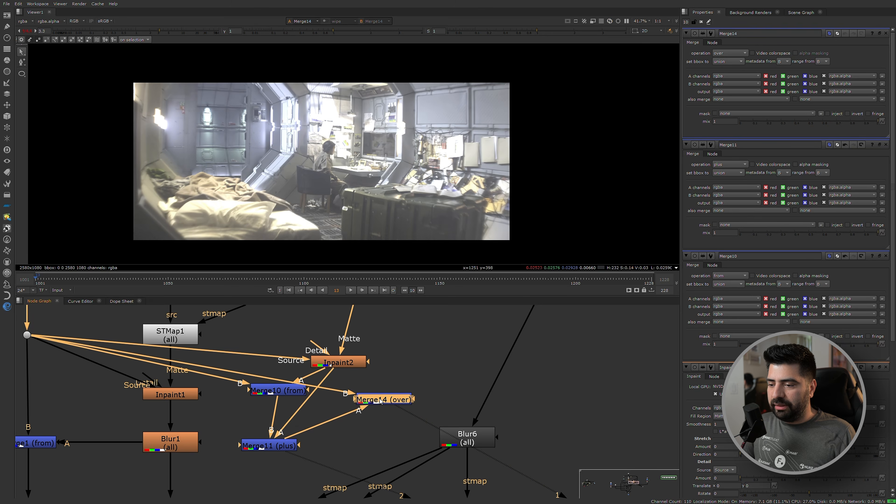
# Set the comparison Merge's operation to difference and raise the viewer gain to 64 and gamma to 4.
pyautogui.click(725, 62)
pyautogui.click(730, 53)
pyautogui.click(738, 50)
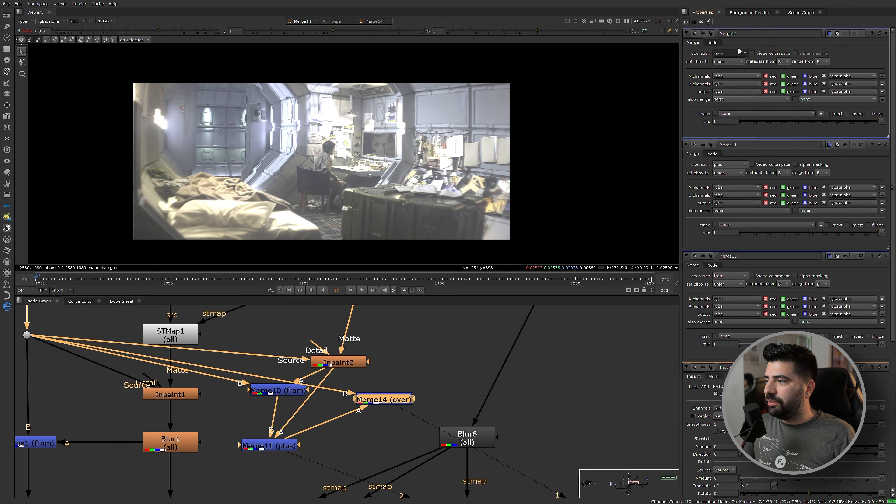
pyautogui.moveTo(178, 36); pyautogui.dragTo(315, 33)
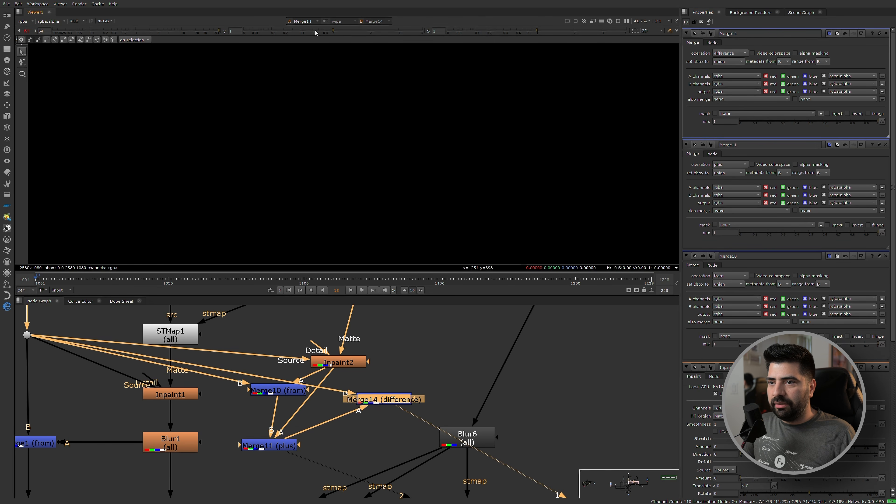
pyautogui.press('-')
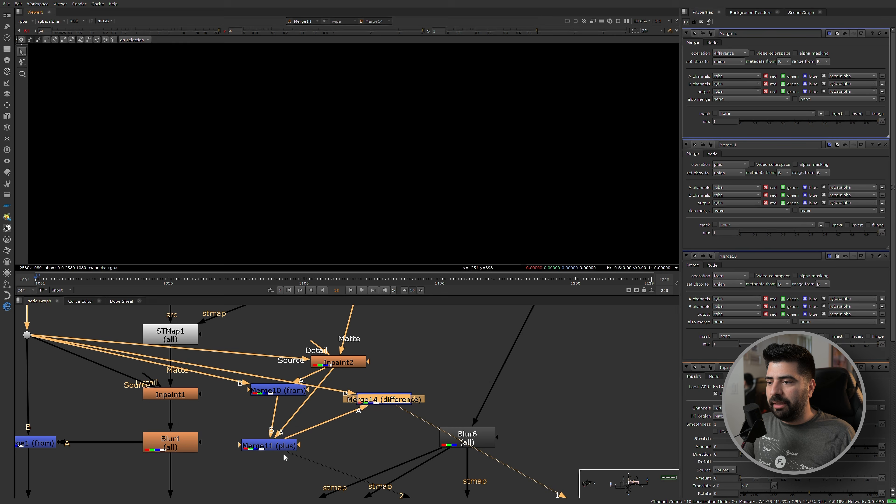
# Delete the difference Merge and view the plus Merge's output, checking its alpha.
pyautogui.moveTo(381, 404); pyautogui.dragTo(381, 403)
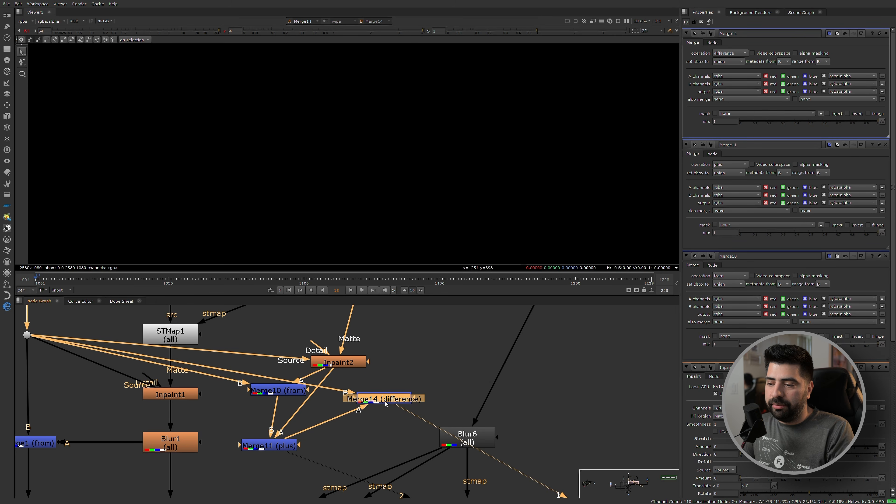
pyautogui.press('Delete')
pyautogui.click(282, 445)
pyautogui.press('1')
pyautogui.click(314, 423)
pyautogui.press('a')
pyautogui.scroll(4, 348, 146)
pyautogui.press('a')
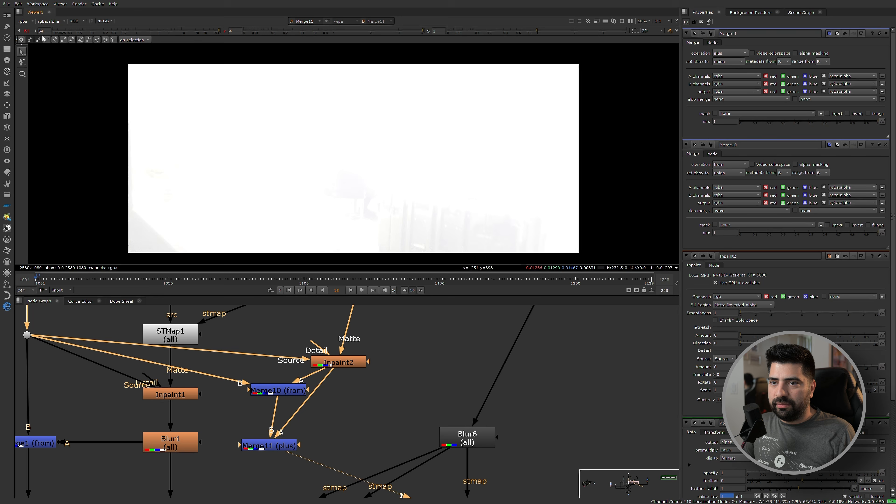
# Reset the viewer gamma and delete the plus Merge, the from Merge and Inpaint2.
pyautogui.click(224, 31)
pyautogui.click(275, 443)
pyautogui.press('Delete')
pyautogui.click(286, 394)
pyautogui.press('Delete')
pyautogui.click(343, 365)
pyautogui.press('Delete')
pyautogui.scroll(-4, 313, 379)
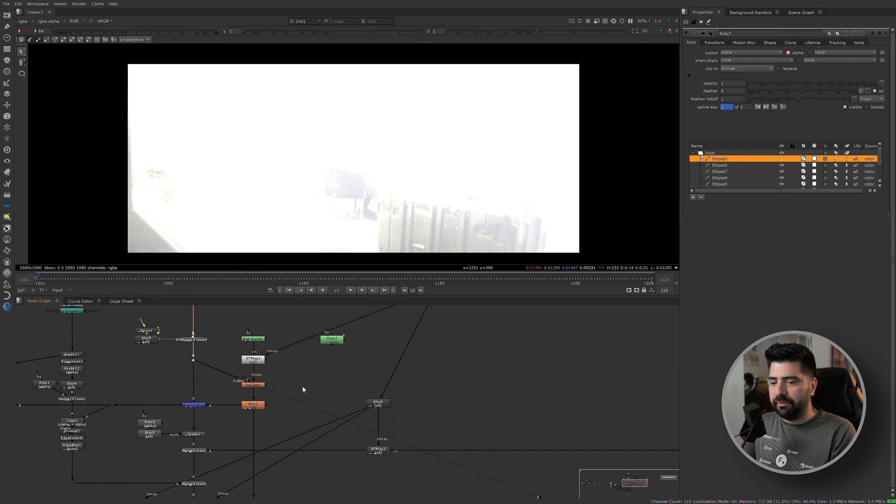
# Reset the viewer gain and examine the painted strokes of RotoPaint1.
pyautogui.scroll(3, 261, 383)
pyautogui.scroll(-2, 304, 395)
pyautogui.scroll(4, 295, 374)
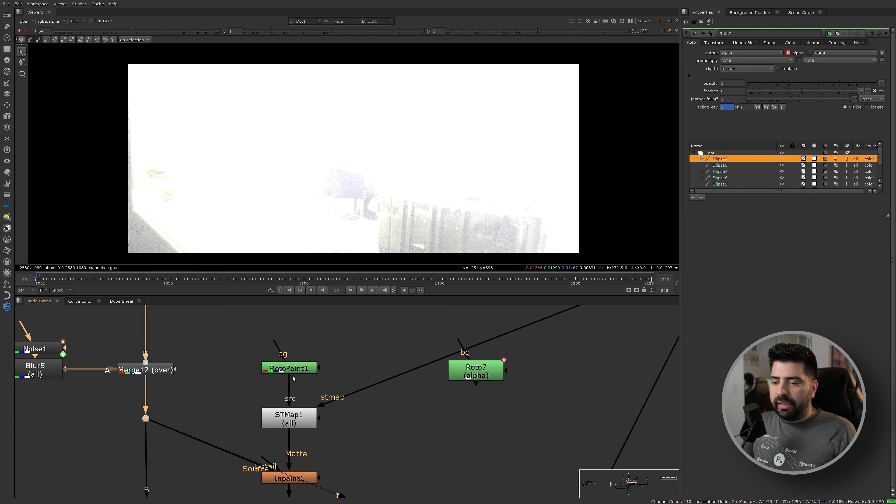
pyautogui.press('1')
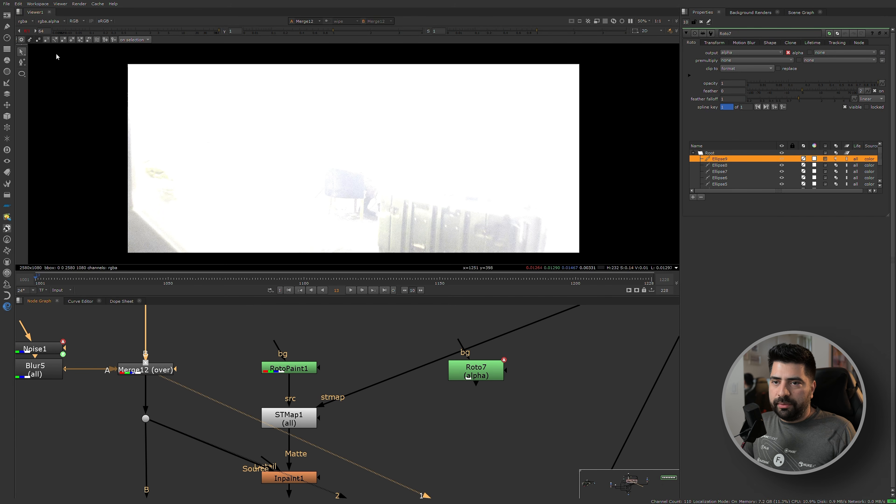
pyautogui.click(27, 32)
pyautogui.click(286, 373)
pyautogui.press('1')
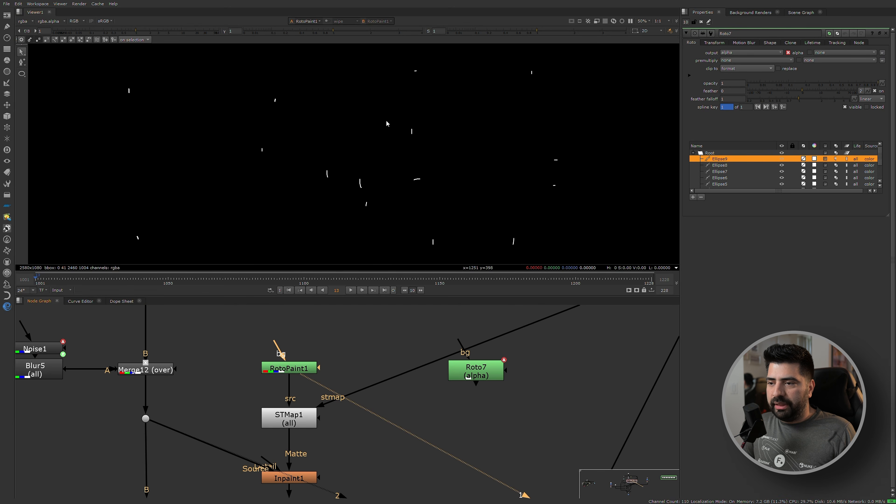
pyautogui.scroll(3, 286, 374)
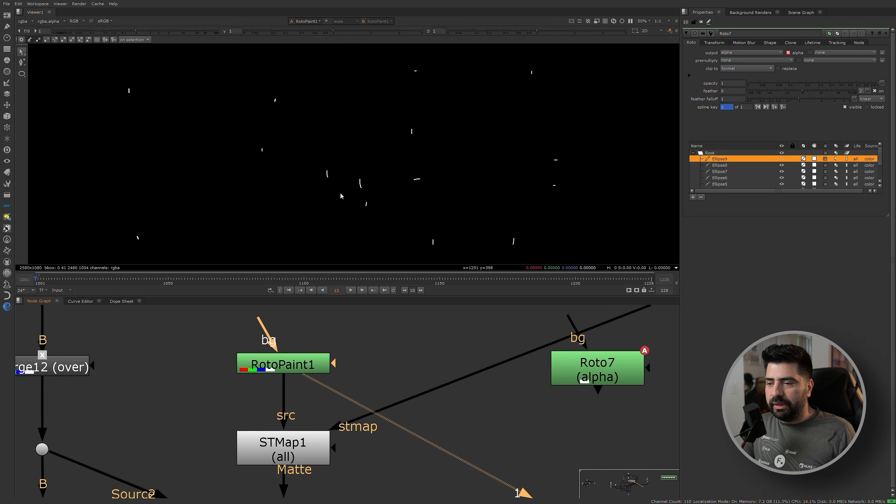
pyautogui.scroll(4, 363, 196)
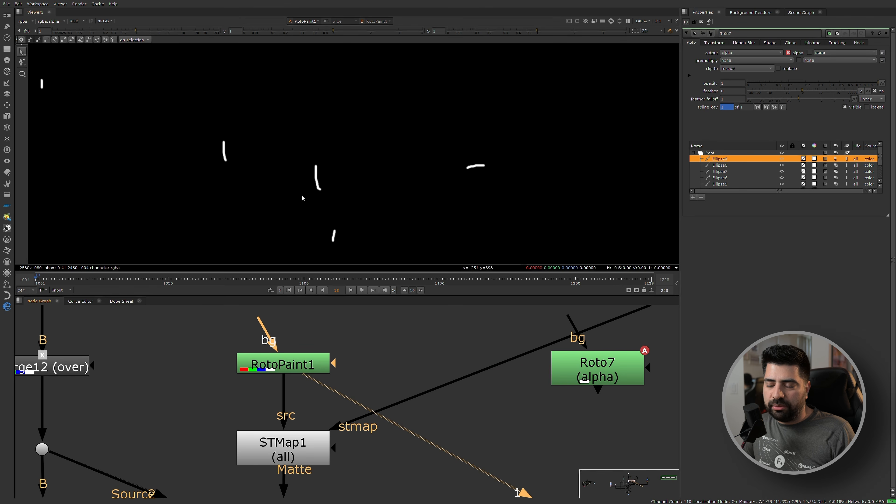
pyautogui.scroll(-2, 335, 186)
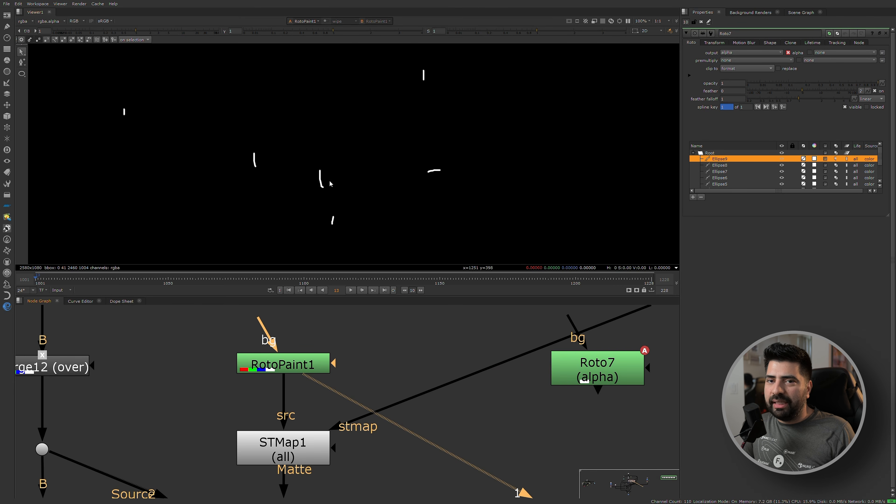
# Add a Flare node beside RotoPaint1 and view it.
pyautogui.scroll(1, 320, 185)
pyautogui.moveTo(371, 363); pyautogui.dragTo(326, 373, button='middle')
pyautogui.press('Tab')
pyautogui.write('flare')
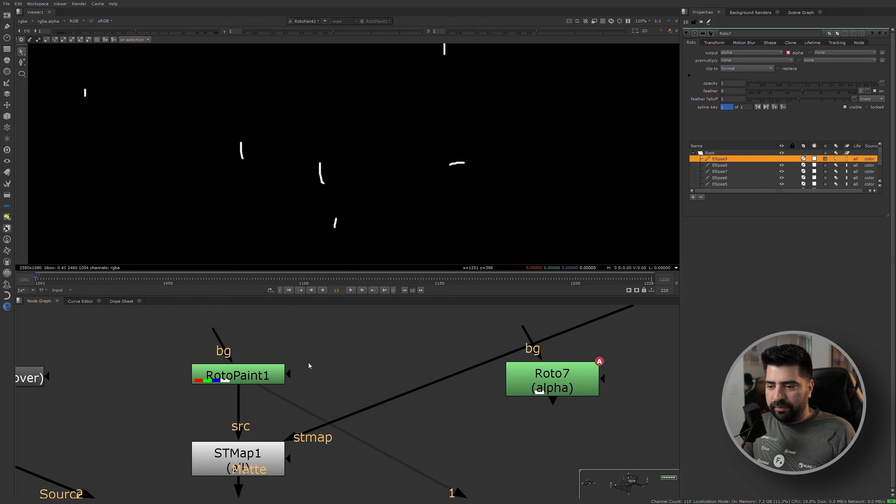
pyautogui.press('Return')
pyautogui.press('1')
pyautogui.scroll(-3, 341, 147)
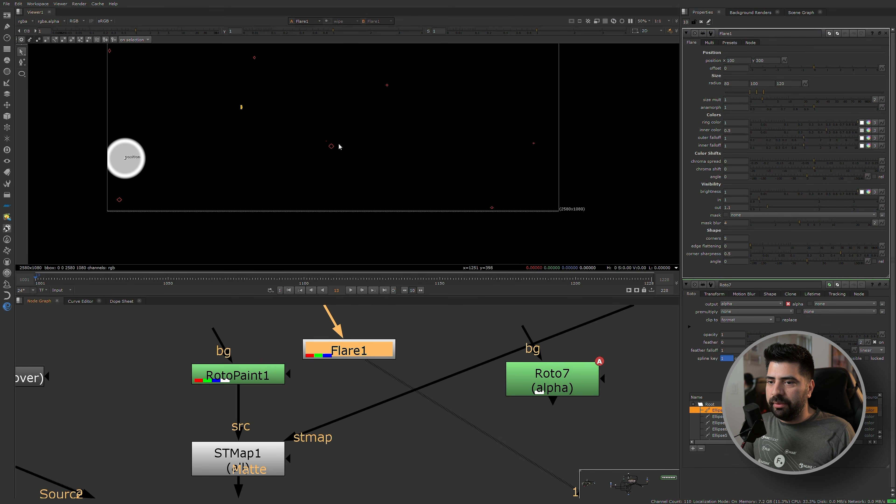
# With only Flare1's properties open, move the flare to x 822, y 335 and set its inner color to 1.
pyautogui.click(701, 22)
pyautogui.scroll(4, 180, 194)
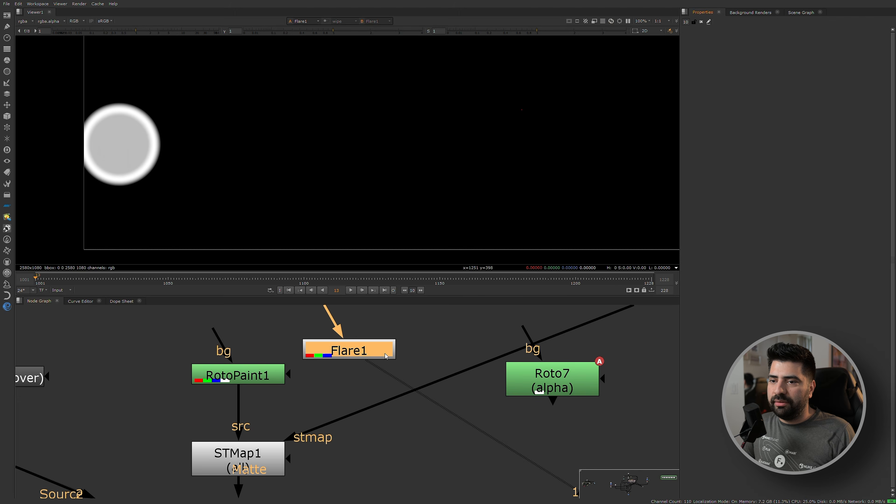
pyautogui.doubleClick(350, 351)
pyautogui.moveTo(122, 144); pyautogui.dragTo(372, 131)
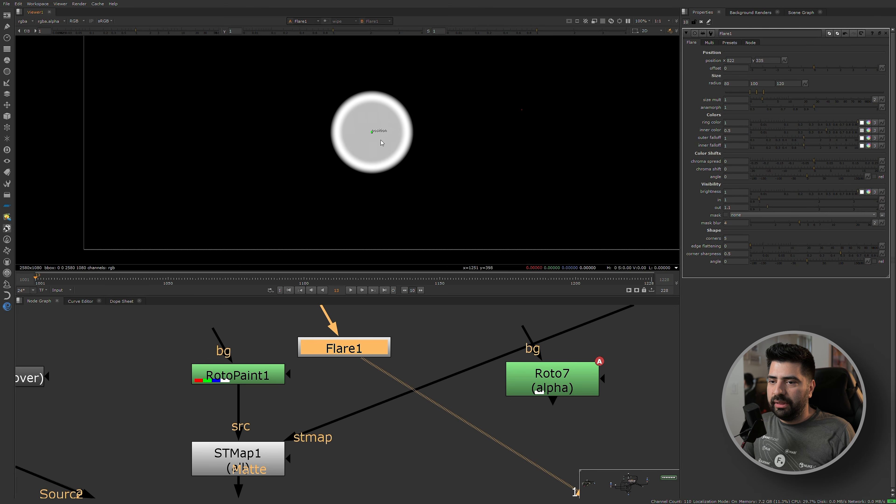
pyautogui.click(854, 133)
pyautogui.moveTo(389, 348); pyautogui.dragTo(399, 340)
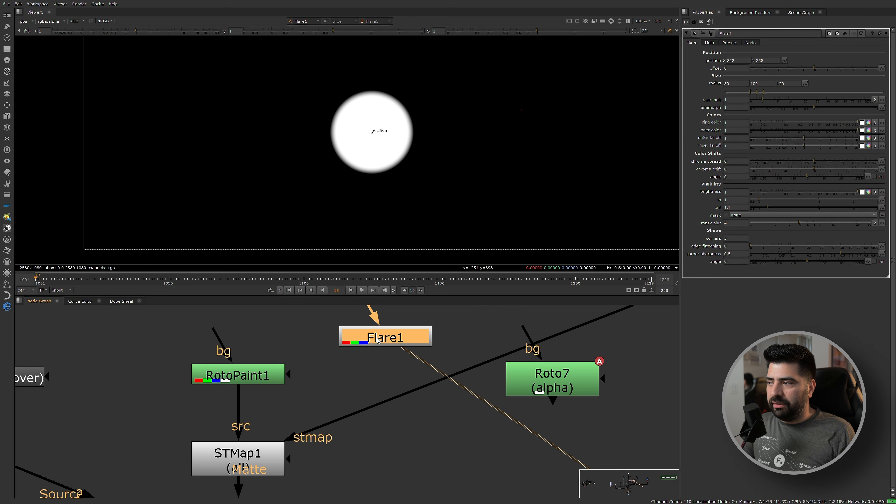
# Add a Shuffle after Flare1 that routes the red channel into red, green, blue and alpha.
pyautogui.press('Tab')
pyautogui.write('sh')
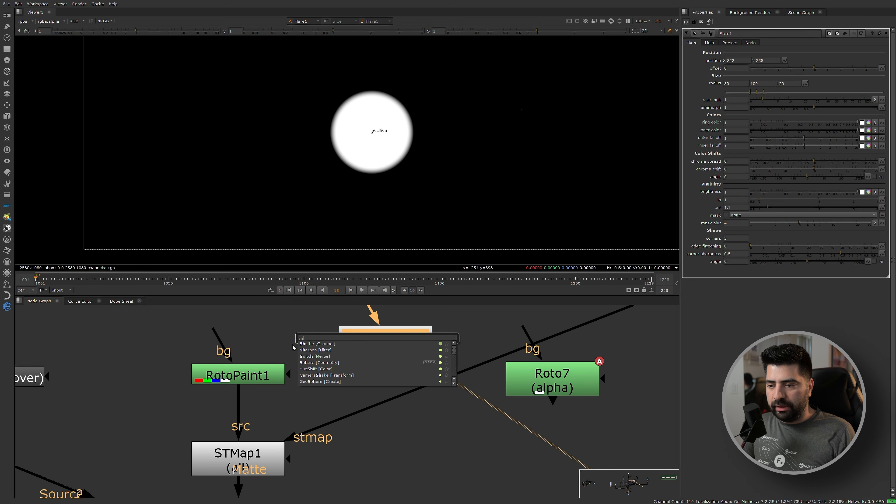
pyautogui.press('Return')
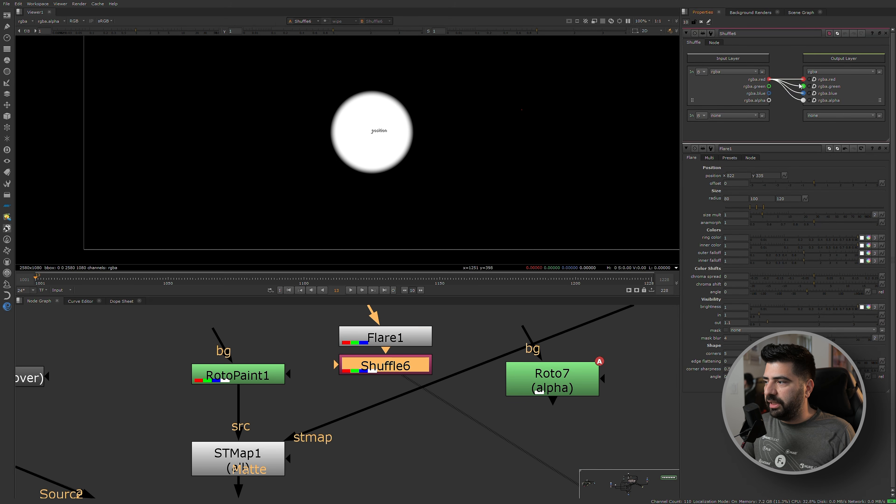
# Set Flare1's inner radius to 99 and outer radius to 101 to harden the disc's edge.
pyautogui.click(391, 342)
pyautogui.scroll(3, 359, 123)
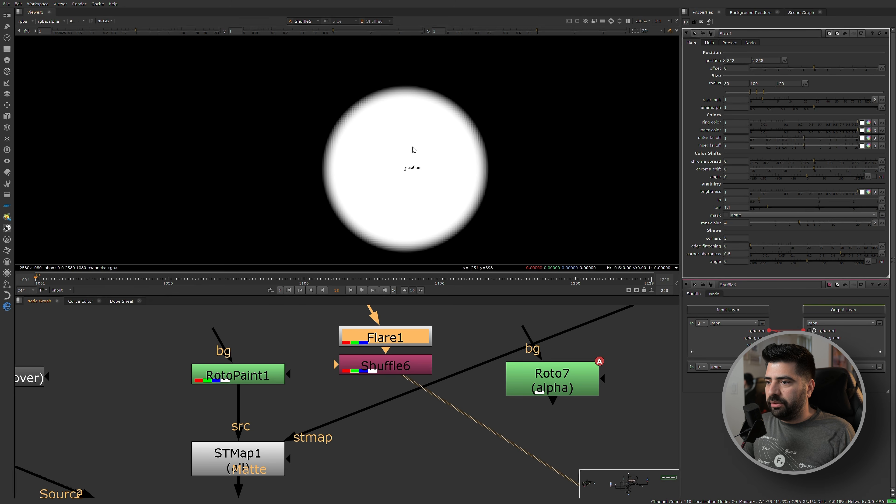
pyautogui.click(736, 83)
pyautogui.write('99')
pyautogui.press('Tab')
pyautogui.press('Tab')
pyautogui.write('101')
pyautogui.press('Return')
# Move the flare disc toward the frame's left side, to about x 373, y 409.
pyautogui.scroll(-2, 438, 159)
pyautogui.moveTo(416, 167); pyautogui.dragTo(237, 127)
pyautogui.scroll(-1, 450, 138)
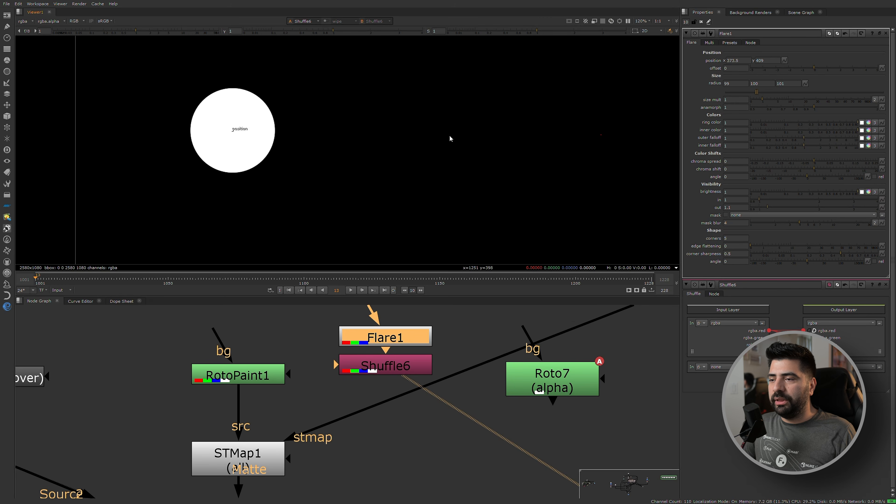
# Delete the Flare1, Shuffle6 and Roto7 demo nodes beside the RotoPaint1 branch.
pyautogui.scroll(-4, 449, 138)
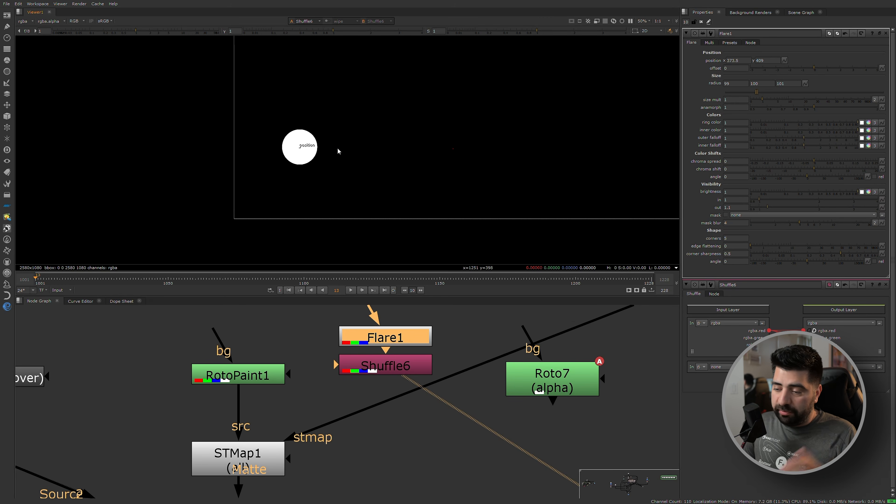
pyautogui.click(390, 361)
pyautogui.press('Delete')
pyautogui.press('Delete')
pyautogui.scroll(-3, 508, 376)
pyautogui.moveTo(519, 380); pyautogui.dragTo(539, 392)
pyautogui.press('Delete')
pyautogui.click(396, 411)
# View the plate from the dot feeding SmartVector1, with the whole frame fitted in the viewer.
pyautogui.scroll(-4, 467, 402)
pyautogui.moveTo(619, 311); pyautogui.dragTo(454, 364, button='middle')
pyautogui.scroll(3, 453, 363)
pyautogui.scroll(2, 452, 361)
pyautogui.moveTo(369, 435); pyautogui.dragTo(381, 375, button='middle')
pyautogui.scroll(2, 367, 369)
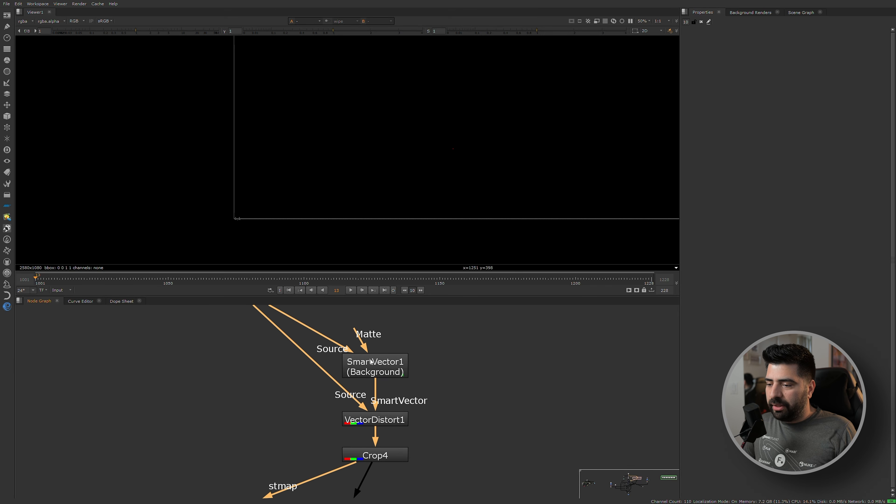
pyautogui.scroll(-3, 332, 379)
pyautogui.moveTo(229, 381); pyautogui.dragTo(295, 320)
pyautogui.scroll(-3, 312, 364)
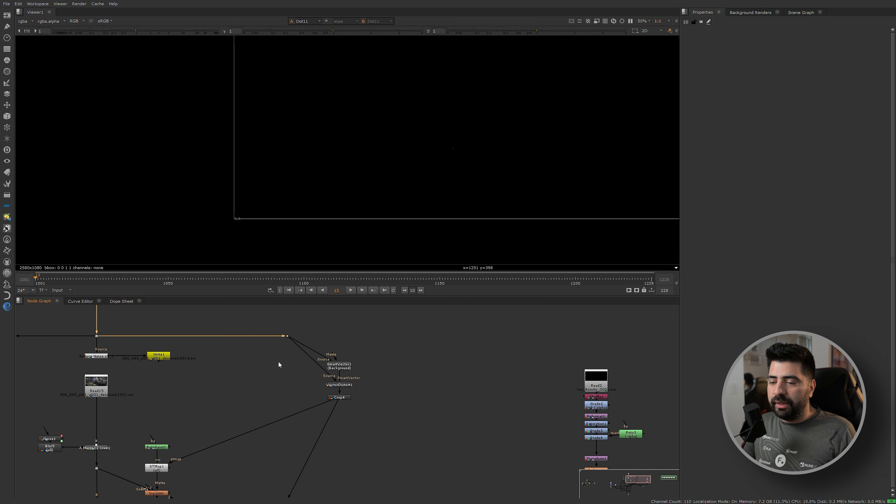
pyautogui.press('1')
pyautogui.press('f')
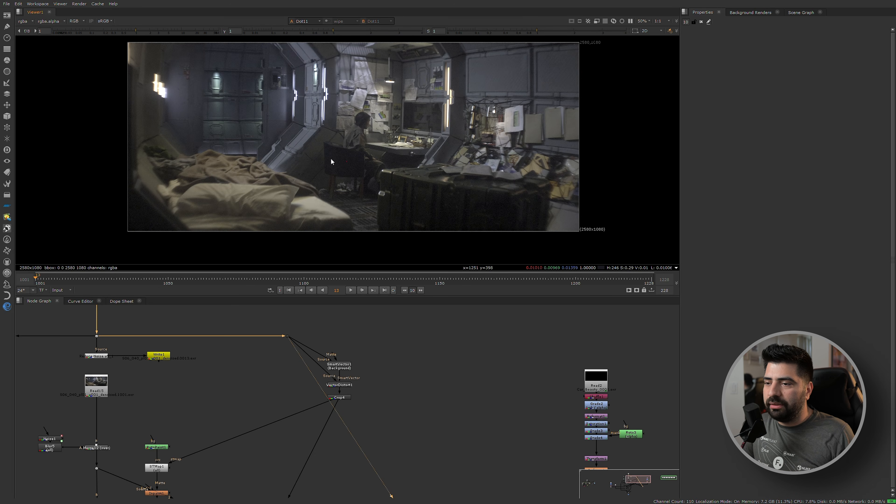
# View STMap1's warped paint matte with its properties open and scrub through the frames to check how the strokes track.
pyautogui.scroll(3, 351, 408)
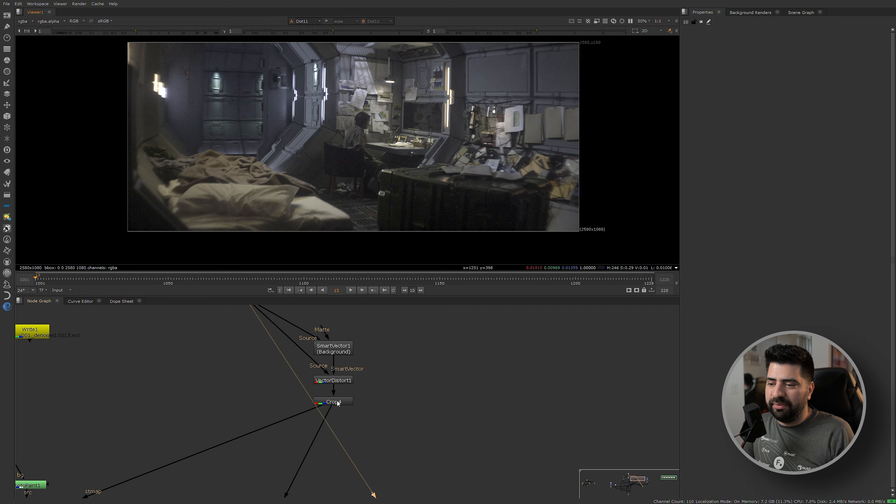
pyautogui.click(334, 403)
pyautogui.scroll(-5, 326, 409)
pyautogui.moveTo(277, 437); pyautogui.dragTo(323, 370, button='middle')
pyautogui.scroll(5, 247, 383)
pyautogui.click(271, 394)
pyautogui.press('1')
pyautogui.doubleClick(271, 394)
pyautogui.scroll(3, 367, 161)
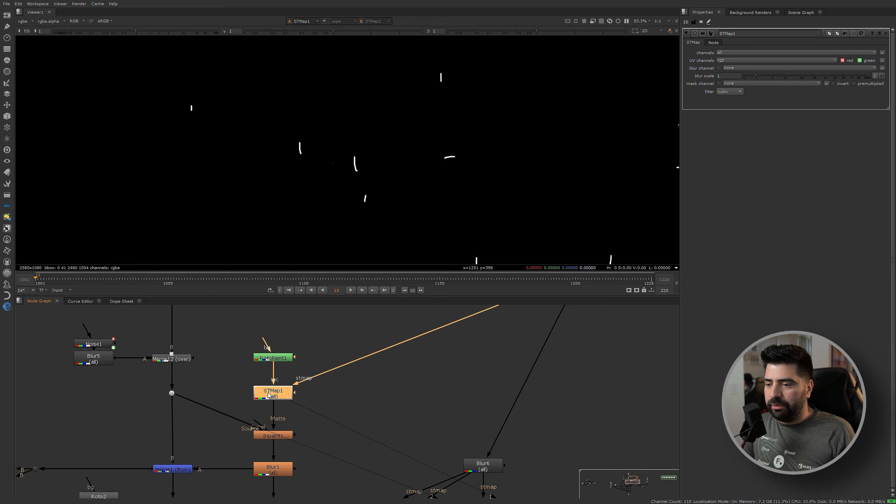
pyautogui.moveTo(70, 281); pyautogui.dragTo(102, 282)
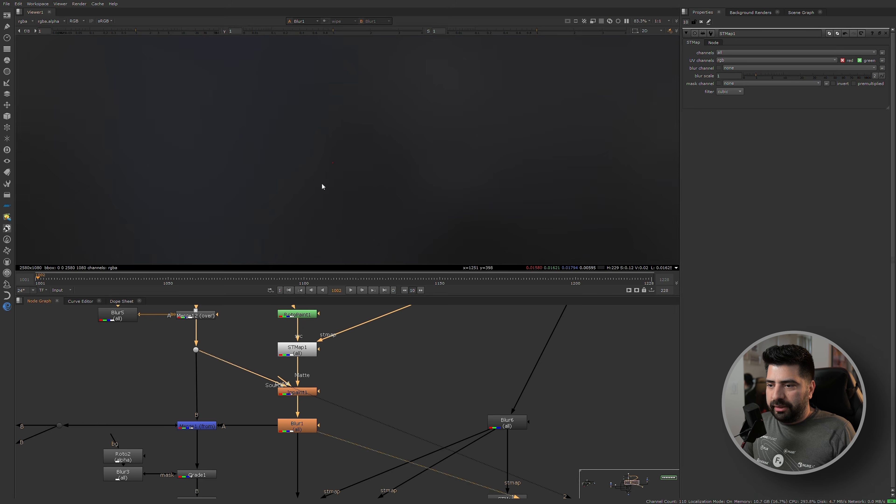
pyautogui.scroll(-3, 317, 184)
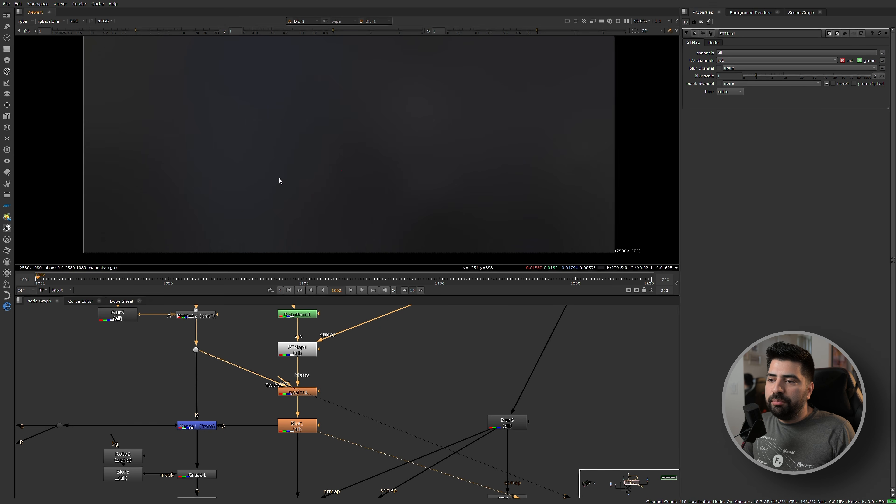
# Return to frame 1001 and compare Merge12's output with the denoised plate in Read15.
pyautogui.click(53, 281)
pyautogui.moveTo(53, 281); pyautogui.dragTo(36, 279)
pyautogui.scroll(2, 321, 388)
pyautogui.click(317, 379)
pyautogui.press('1')
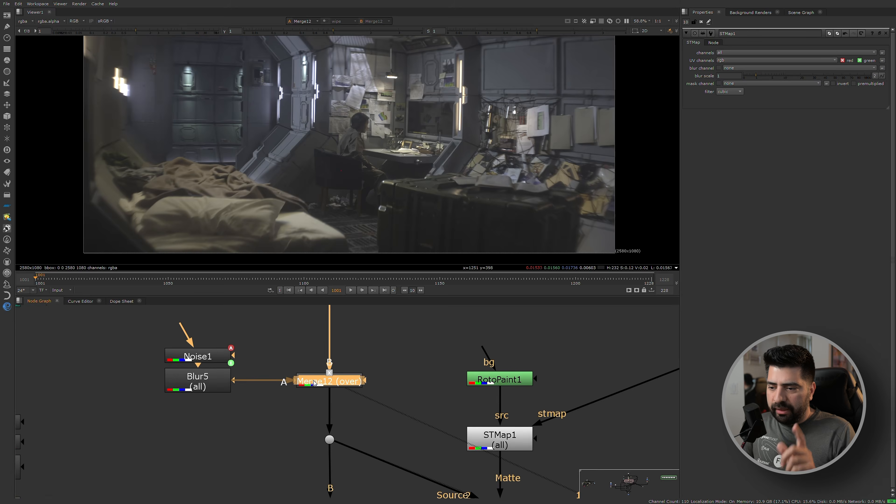
pyautogui.scroll(-1, 318, 383)
pyautogui.moveTo(318, 383); pyautogui.dragTo(320, 440, button='middle')
pyautogui.click(325, 343)
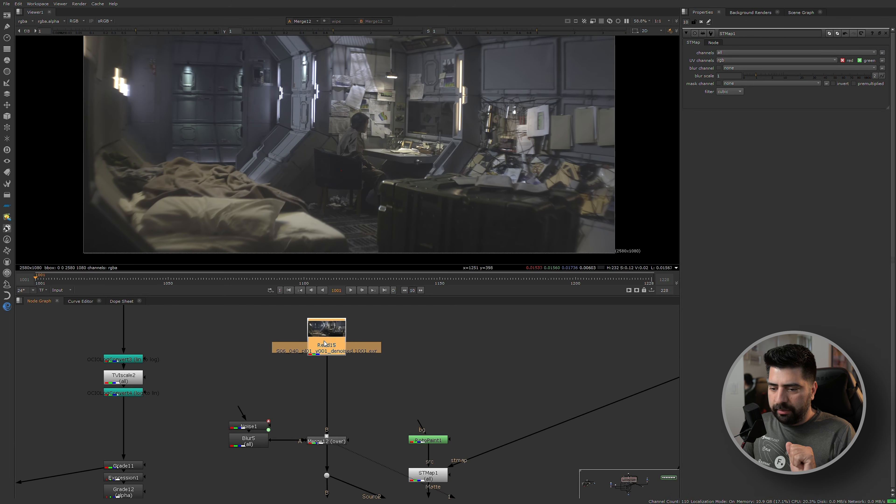
pyautogui.scroll(4, 336, 406)
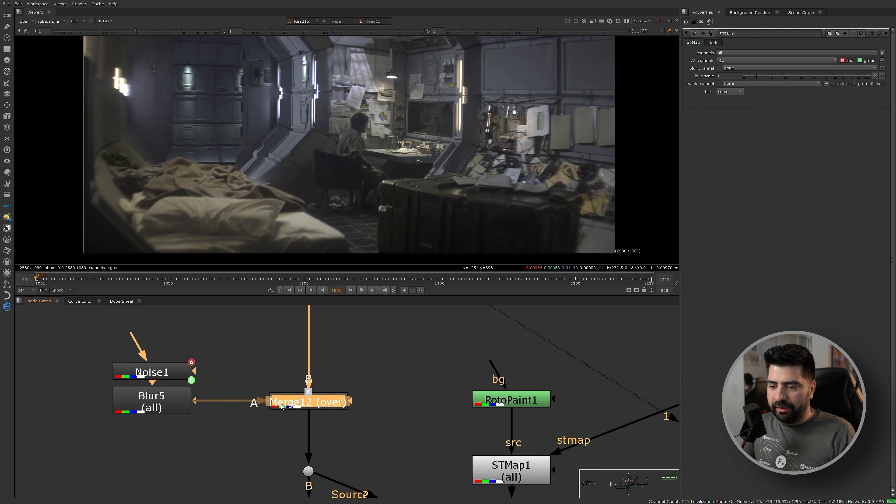
# Play back Merge12's output zoomed in on the chair to examine the added noise, and stop playback.
pyautogui.click(287, 405)
pyautogui.scroll(3, 326, 213)
pyautogui.click(348, 290)
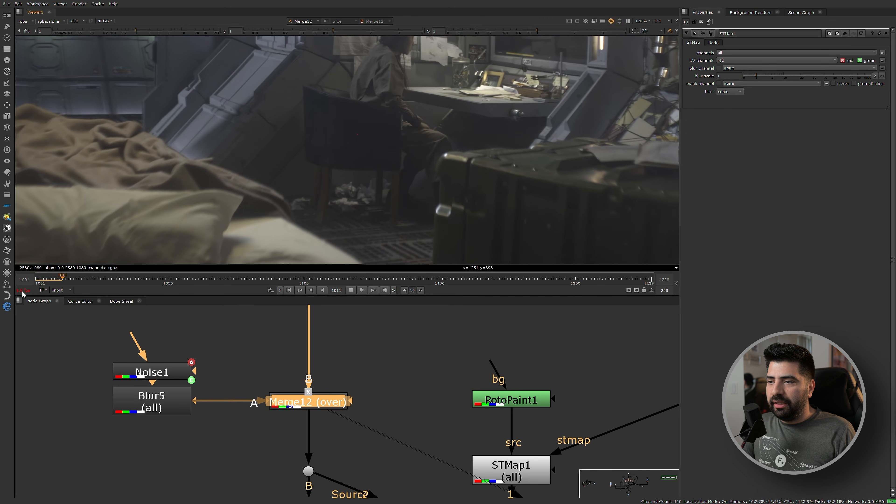
pyautogui.click(52, 281)
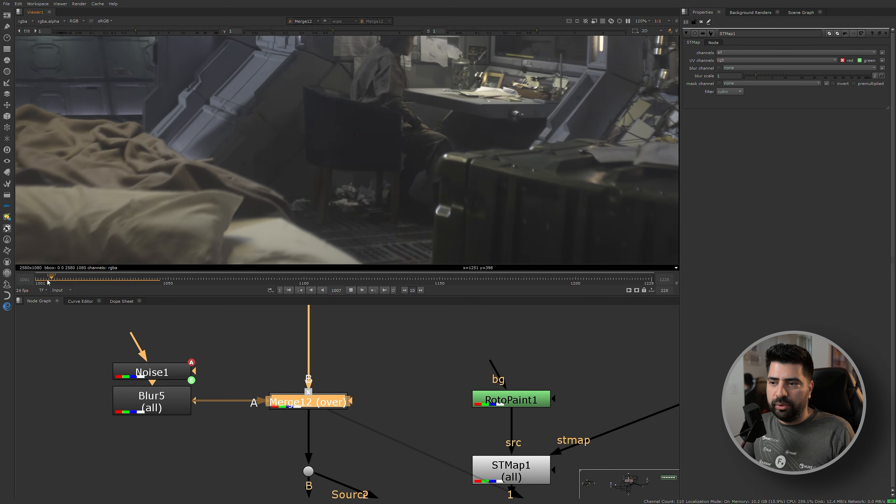
pyautogui.scroll(3, 400, 140)
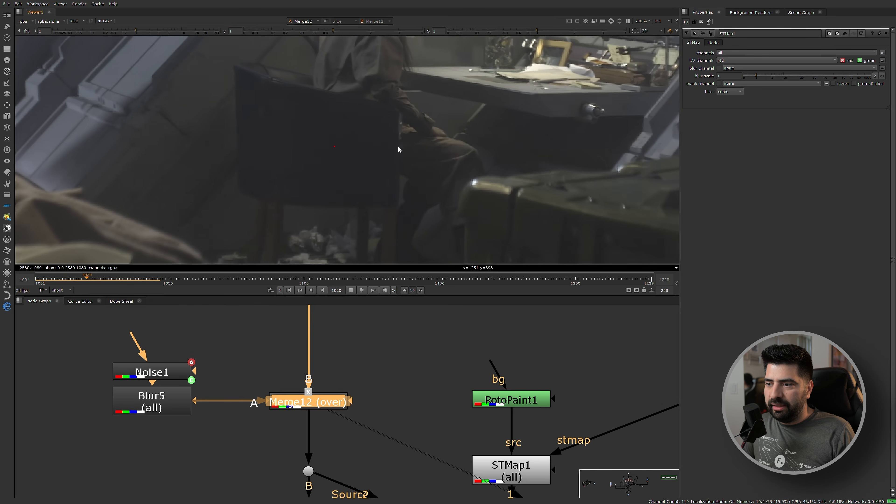
pyautogui.click(41, 277)
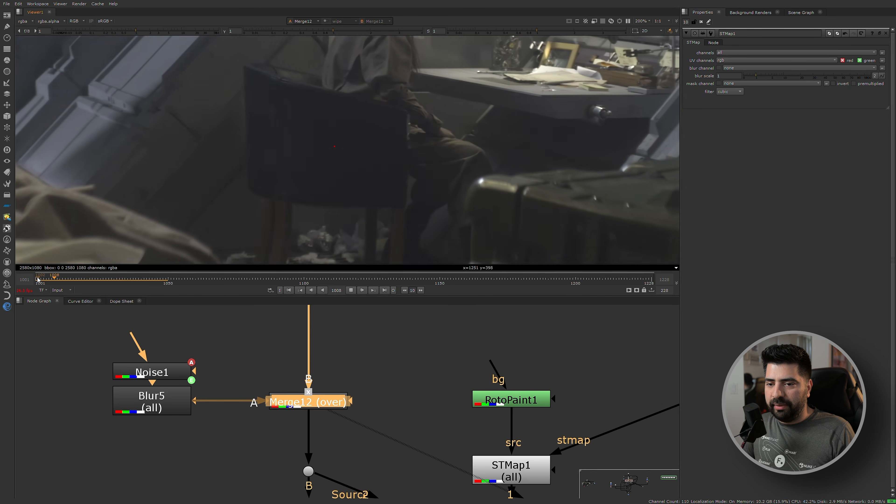
pyautogui.click(352, 291)
# View Blur5's blurred noise over the whole frame.
pyautogui.click(142, 407)
pyautogui.press('1')
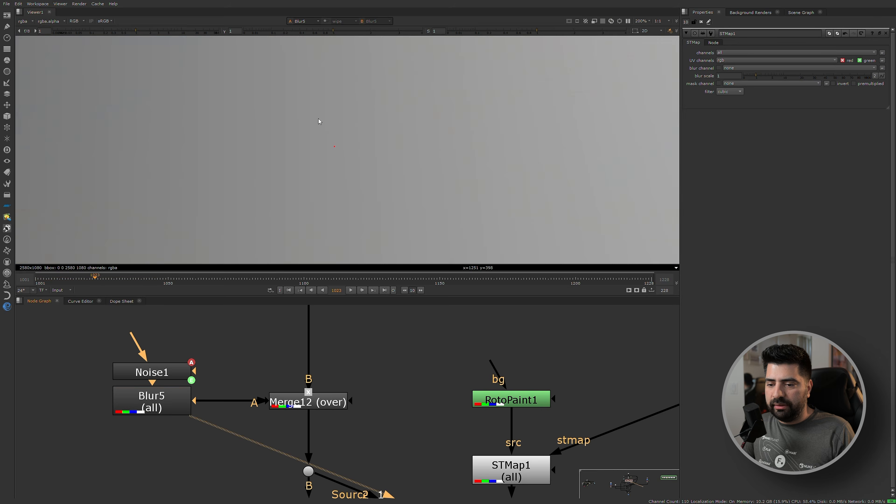
pyautogui.press('f')
# View the output of the Merge1 from operation below the inpaint branch.
pyautogui.keyDown('ctrl'); pyautogui.keyDown('shift'); pyautogui.click(282, 405); pyautogui.keyUp('shift'); pyautogui.keyUp('ctrl')
pyautogui.scroll(-4, 372, 390)
pyautogui.moveTo(246, 409); pyautogui.dragTo(356, 341)
pyautogui.moveTo(226, 388); pyautogui.dragTo(230, 431, button='middle')
pyautogui.moveTo(251, 416); pyautogui.dragTo(400, 317)
pyautogui.scroll(3, 399, 372)
pyautogui.click(368, 401)
pyautogui.moveTo(191, 434); pyautogui.dragTo(354, 375)
pyautogui.scroll(-6, 420, 387)
pyautogui.moveTo(409, 465); pyautogui.dragTo(311, 382, button='middle')
pyautogui.scroll(4, 367, 425)
pyautogui.scroll(-3, 367, 425)
pyautogui.scroll(2, 317, 376)
pyautogui.scroll(-3, 317, 375)
pyautogui.press('1')
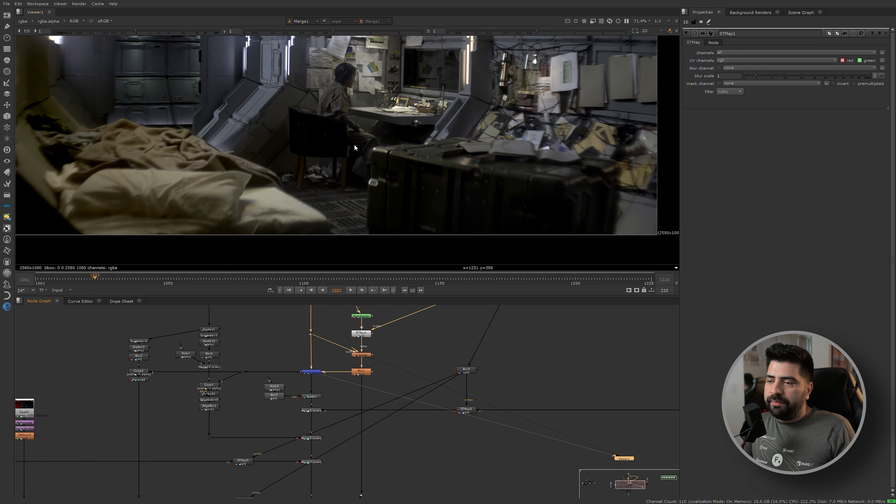
# Check Merge1's result and disable the masked Grade1 node beneath it.
pyautogui.scroll(3, 329, 367)
pyautogui.moveTo(349, 352); pyautogui.dragTo(439, 405)
pyautogui.press('1')
pyautogui.moveTo(263, 356); pyautogui.dragTo(328, 392)
pyautogui.press('1')
pyautogui.click(297, 417)
pyautogui.scroll(-3, 419, 405)
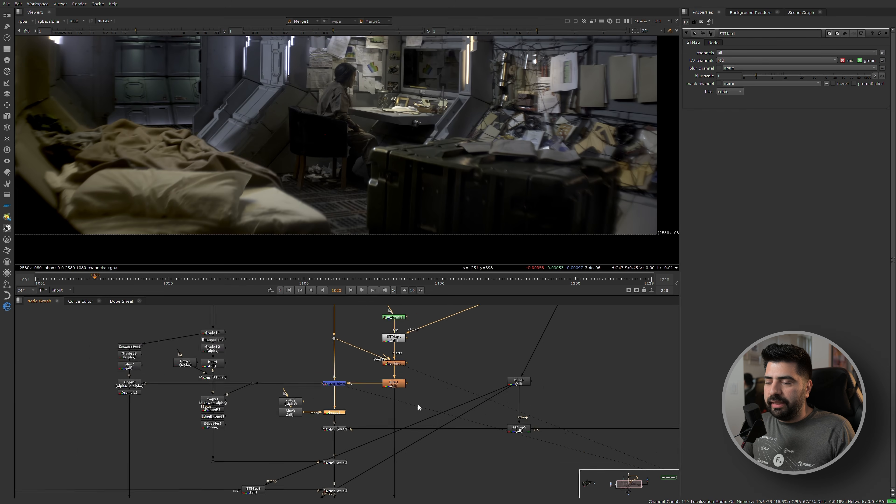
pyautogui.scroll(-2, 419, 407)
# View Merge2 with the car composited in, fitted to the viewer at the first frame.
pyautogui.click(349, 426)
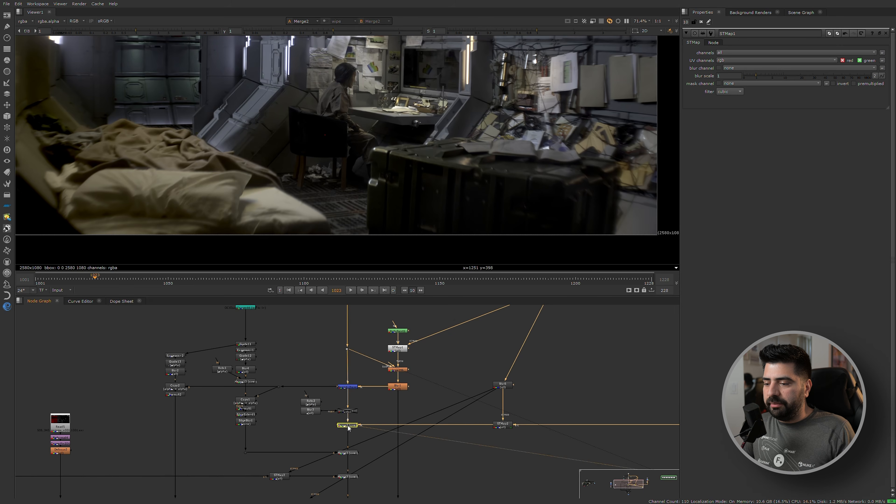
pyautogui.press('1')
pyautogui.press('f')
pyautogui.press('Home')
pyautogui.scroll(-2, 524, 425)
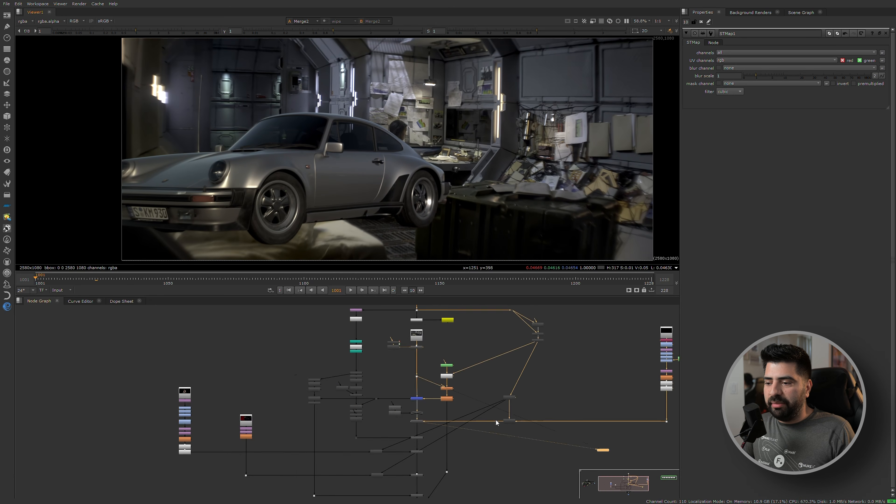
# Toggle the car branch's grade nodes under Read2 off and on to compare their effect on the car.
pyautogui.scroll(-1, 523, 424)
pyautogui.moveTo(538, 418); pyautogui.dragTo(424, 415, button='middle')
pyautogui.moveTo(515, 357); pyautogui.dragTo(465, 348, button='middle')
pyautogui.scroll(3, 468, 343)
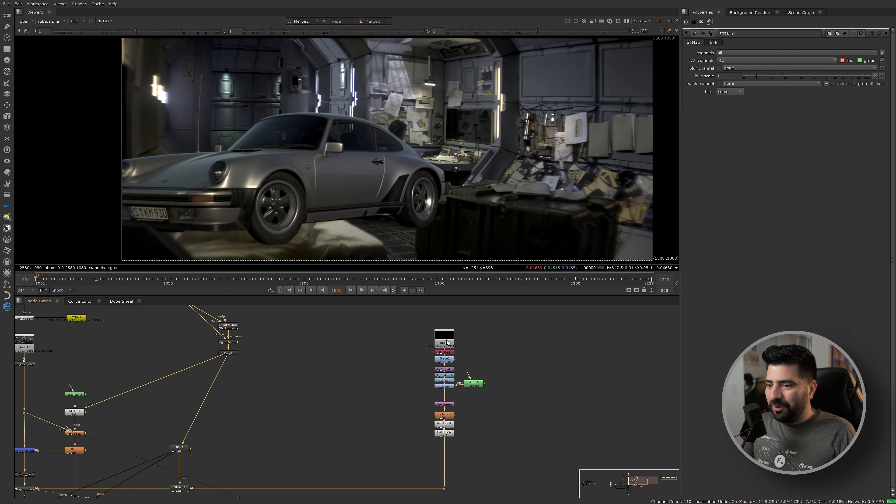
pyautogui.scroll(-1, 302, 422)
pyautogui.moveTo(299, 435); pyautogui.dragTo(385, 413, button='middle')
pyautogui.scroll(2, 490, 351)
pyautogui.scroll(2, 475, 360)
pyautogui.moveTo(488, 426); pyautogui.dragTo(582, 358)
pyautogui.press('d')
pyautogui.press('d')
pyautogui.press('d')
pyautogui.press('d')
pyautogui.scroll(-2, 388, 418)
pyautogui.scroll(-1, 376, 420)
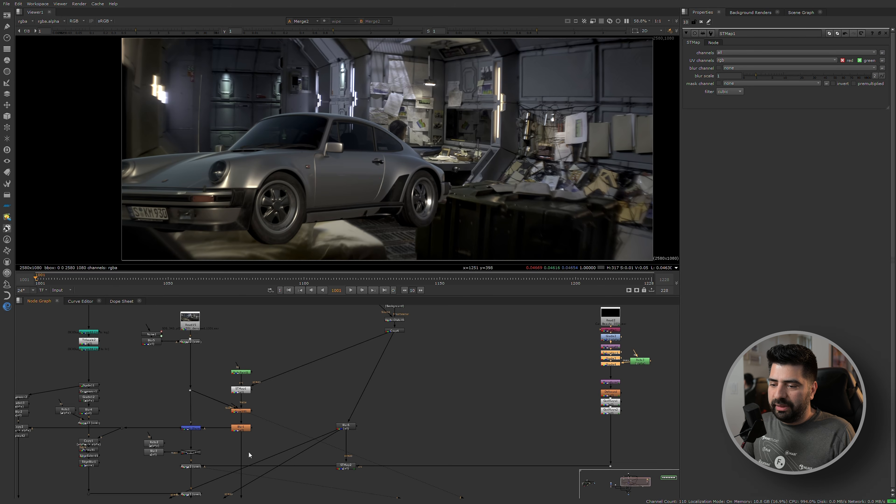
# Re-enable Grade1 and inspect the ground beneath the car between its wheels.
pyautogui.scroll(3, 198, 465)
pyautogui.scroll(5, 399, 240)
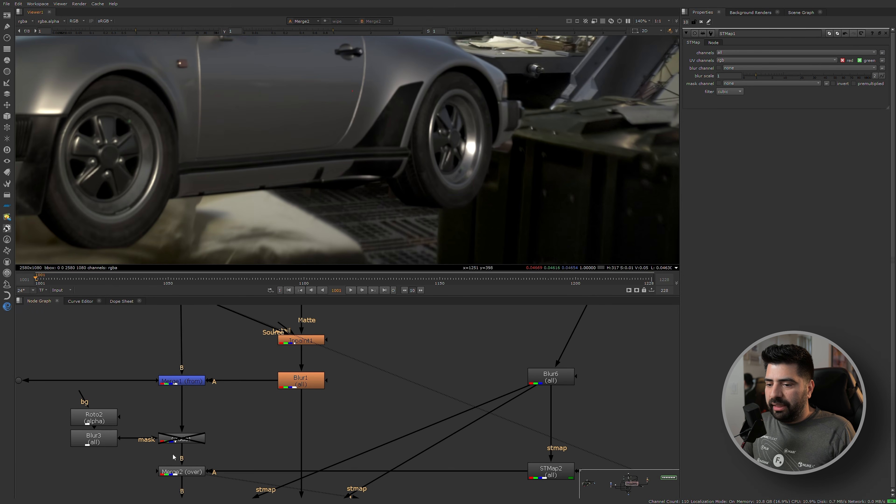
pyautogui.click(180, 439)
pyautogui.press('d')
pyautogui.scroll(3, 383, 209)
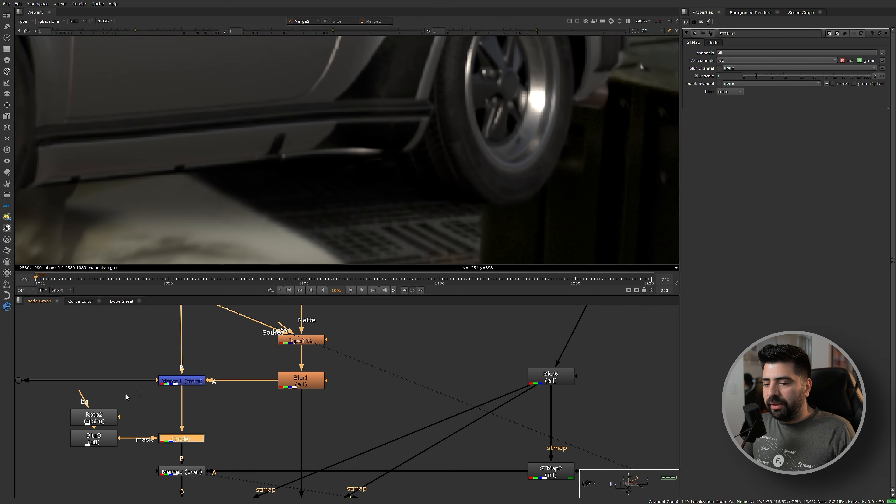
# Open Roto2's properties and hide the roto overlay in the viewer.
pyautogui.doubleClick(89, 423)
pyautogui.scroll(-3, 317, 183)
pyautogui.press('o')
pyautogui.scroll(-3, 250, 428)
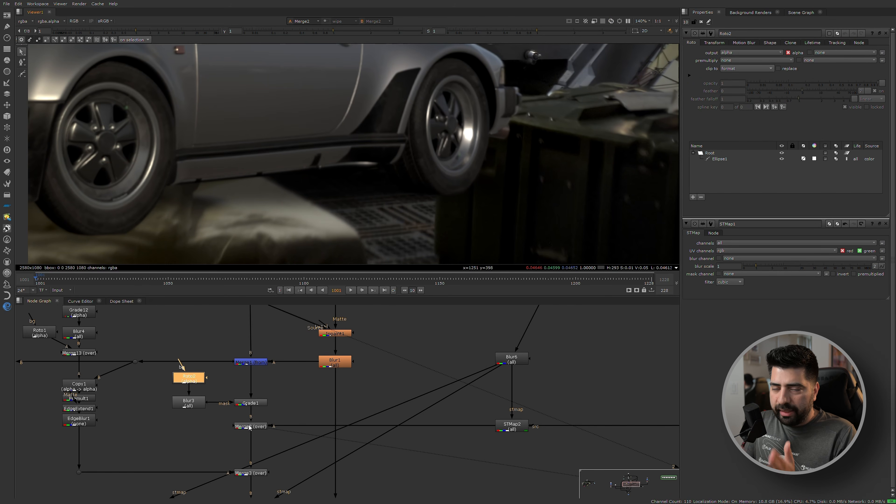
# Compare Merge1's output with Grade1's to examine the darkened area under the car's position.
pyautogui.click(251, 363)
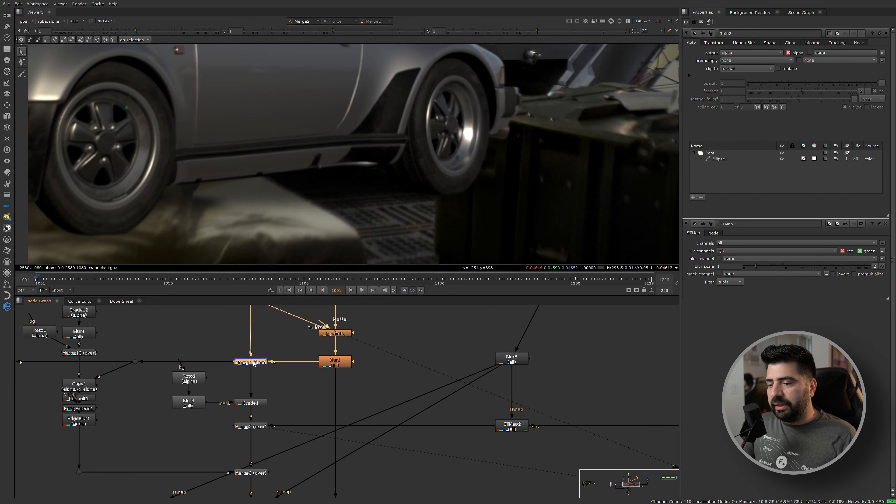
pyautogui.press('1')
pyautogui.click(245, 406)
pyautogui.press('1')
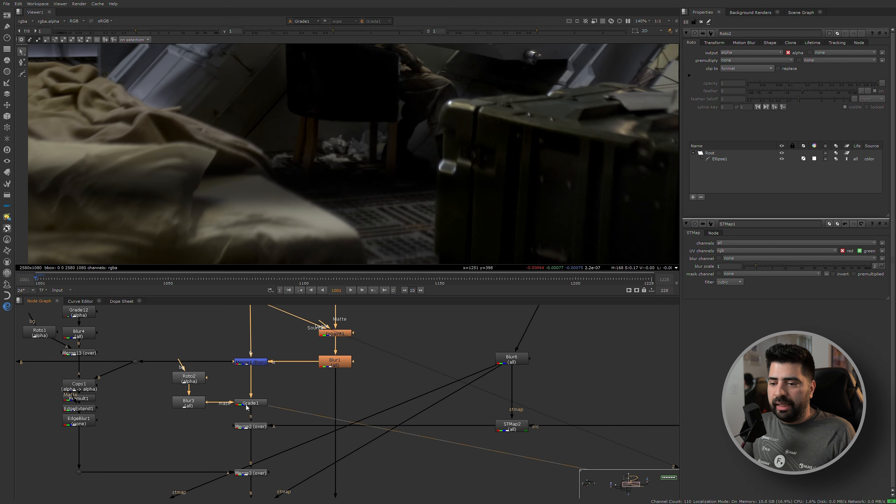
# Shift Blur3 and Grade1 slightly upward in the node graph and view Merge2's output.
pyautogui.moveTo(164, 390); pyautogui.dragTo(257, 401)
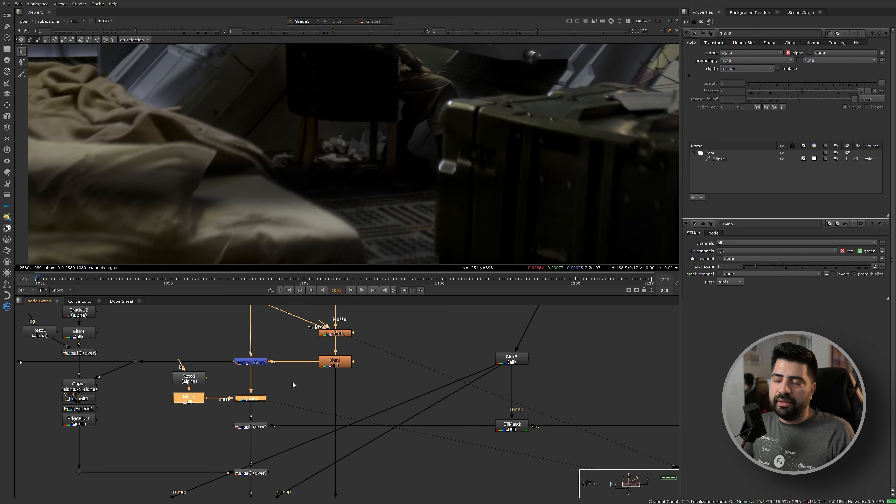
pyautogui.scroll(2, 253, 398)
pyautogui.click(250, 400)
pyautogui.click(247, 439)
pyautogui.press('1')
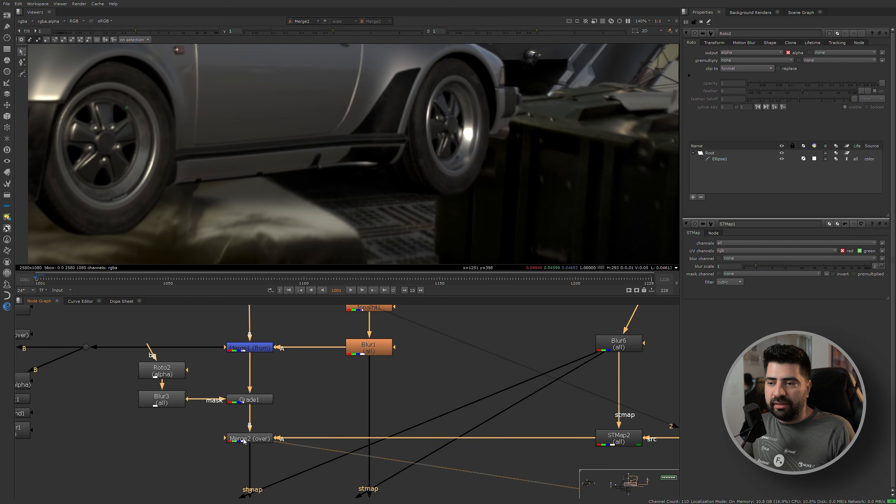
# View the Merge4 plus result and inspect the shadowed area beneath the car with Grade1 selected.
pyautogui.scroll(-10, 242, 445)
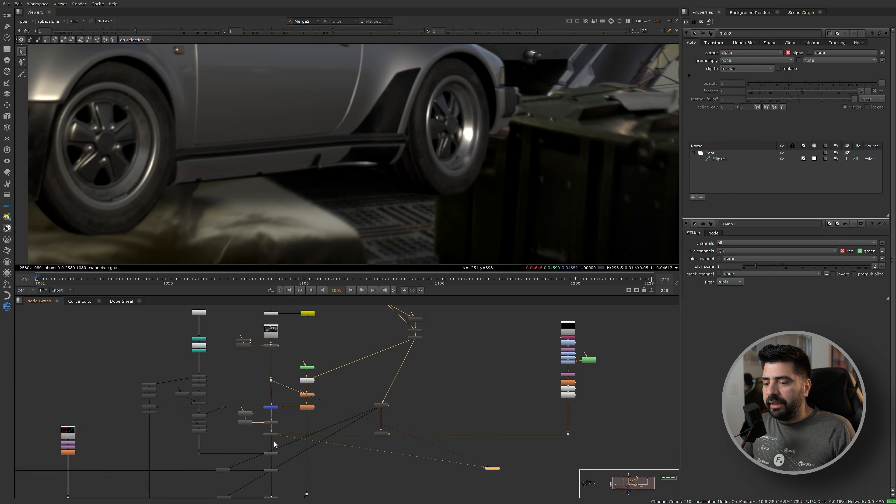
pyautogui.scroll(8, 289, 436)
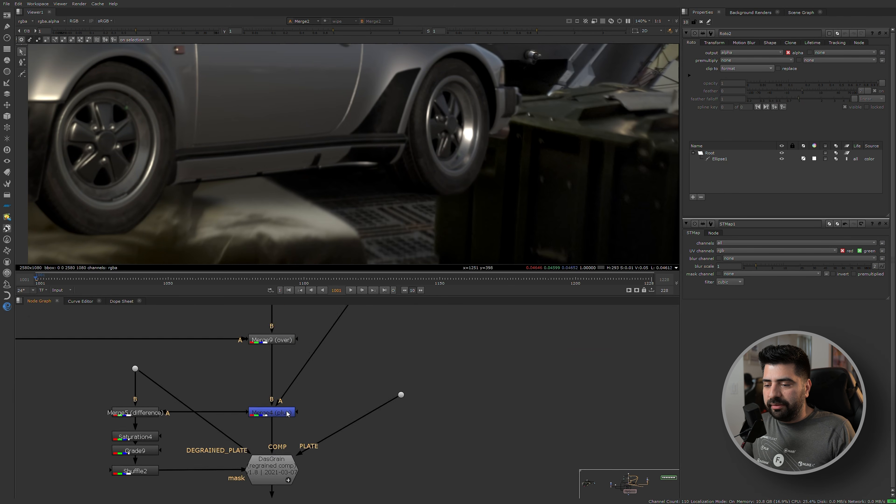
pyautogui.press('1')
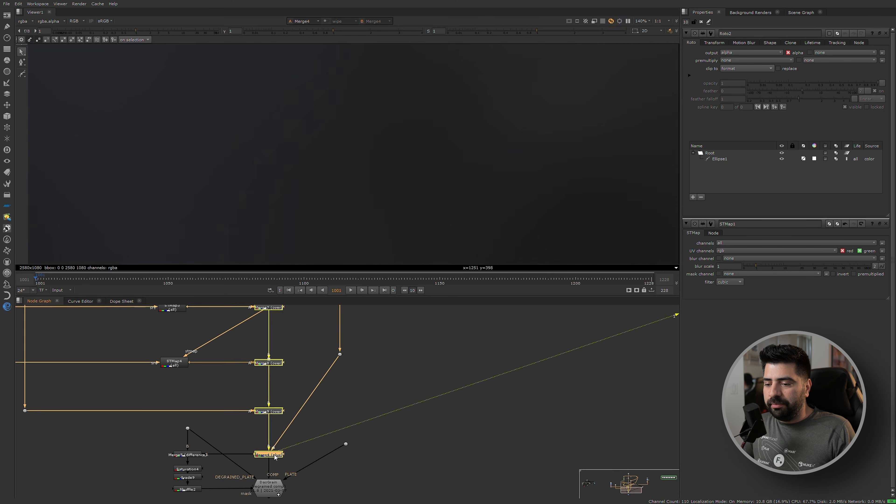
pyautogui.scroll(-4, 347, 412)
pyautogui.scroll(6, 347, 412)
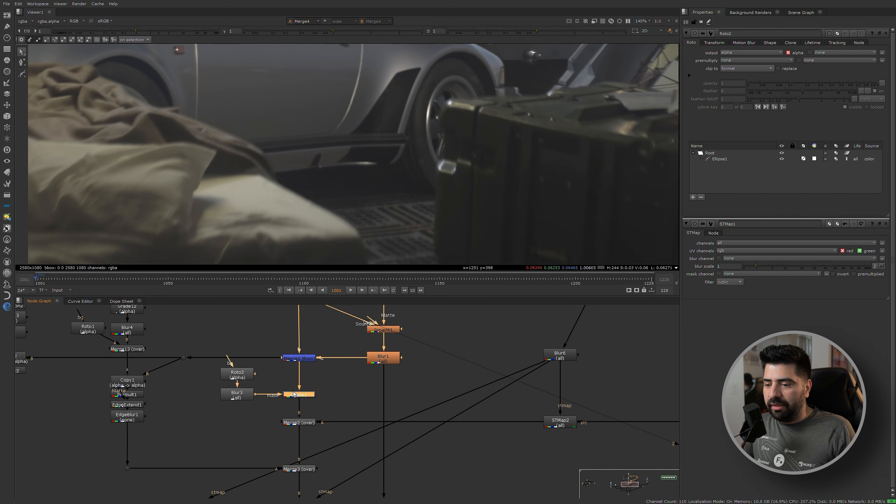
pyautogui.scroll(6, 354, 180)
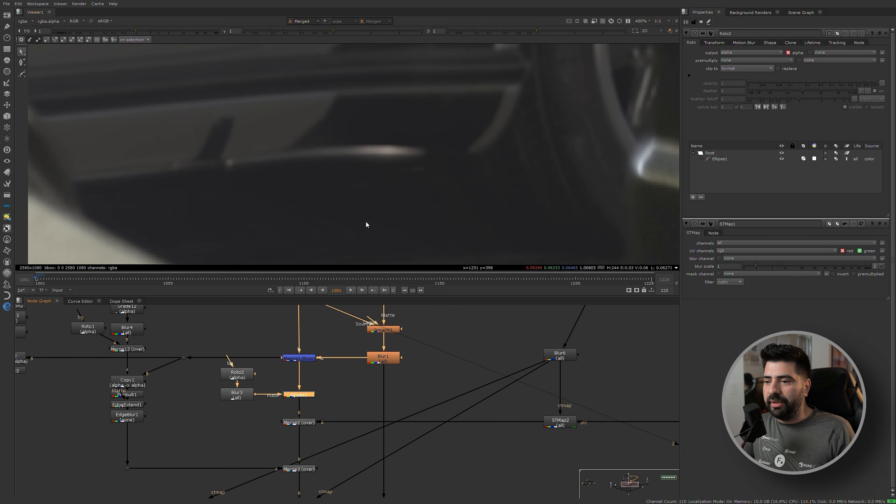
pyautogui.scroll(-3, 367, 221)
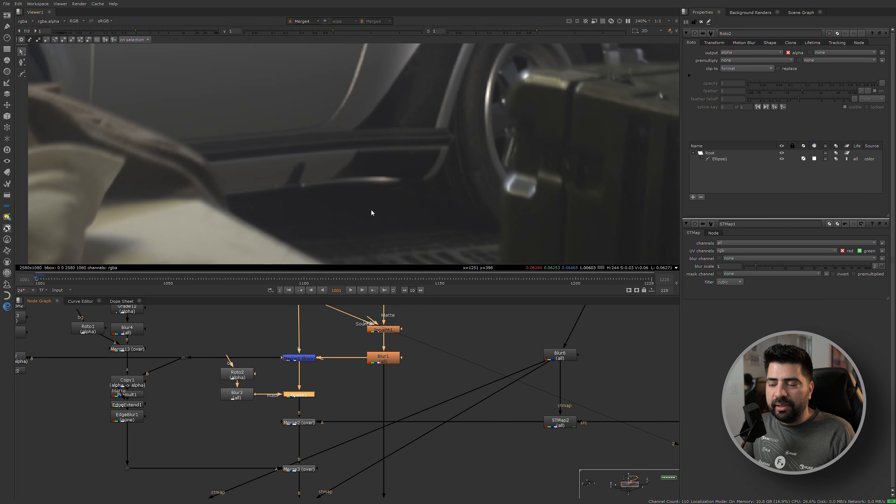
# Compare Merge2's output with Merge3's to examine the blanket and crate layered over the car.
pyautogui.scroll(-3, 371, 211)
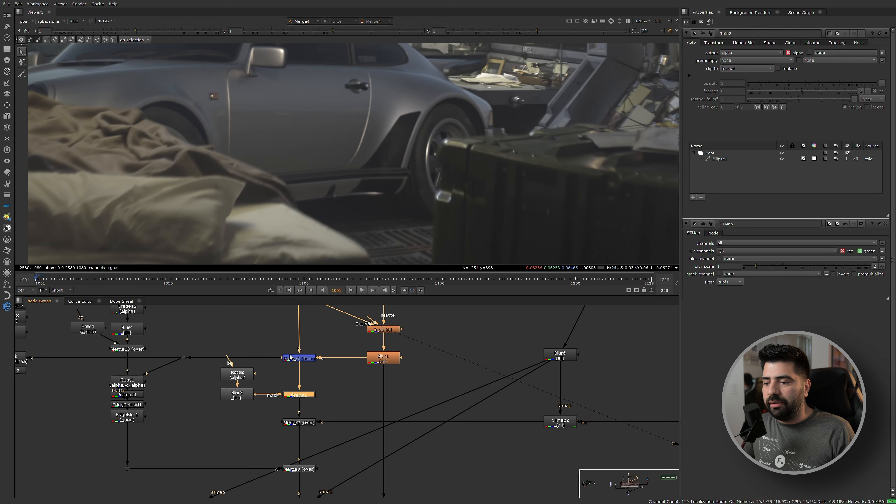
pyautogui.scroll(-1, 304, 426)
pyautogui.click(304, 423)
pyautogui.press('1')
pyautogui.scroll(-4, 306, 406)
pyautogui.scroll(3, 305, 432)
pyautogui.click(304, 423)
pyautogui.press('1')
pyautogui.scroll(-3, 502, 167)
pyautogui.scroll(3, 200, 133)
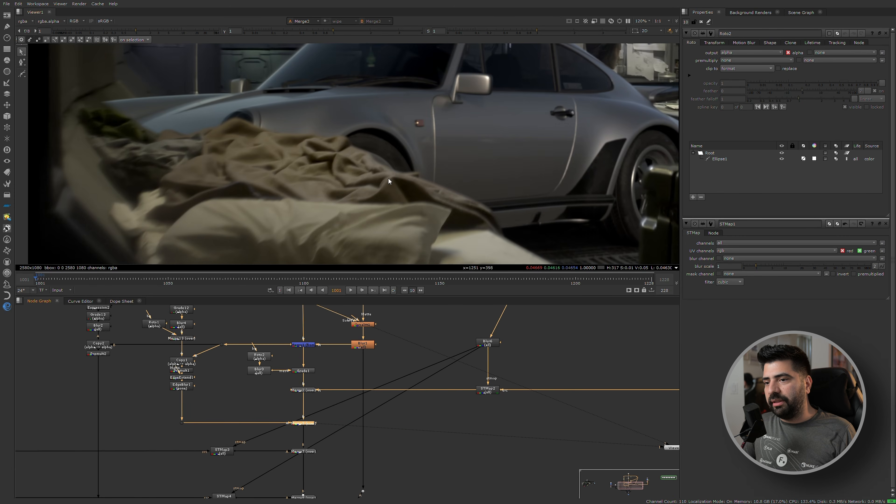
pyautogui.scroll(4, 265, 456)
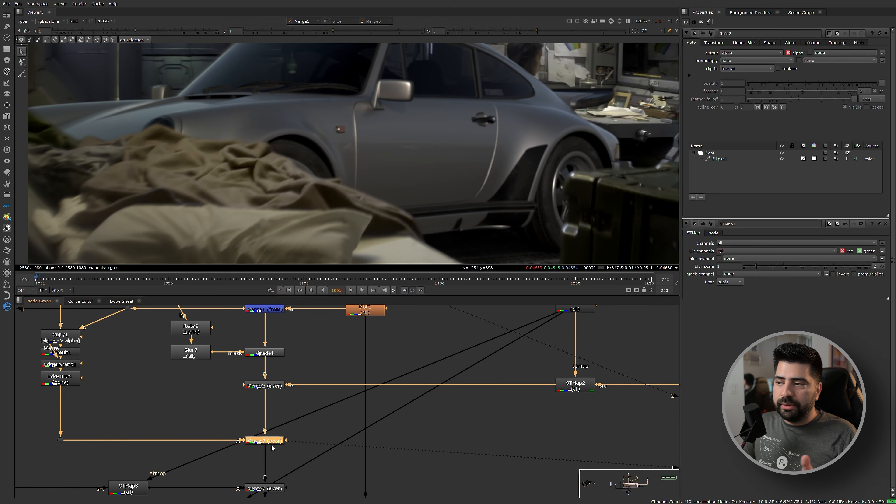
# Inspect Merge3's sources by viewing the foreground extract at its A-input dot and STMap2's car render, including the alpha.
pyautogui.click(557, 380)
pyautogui.press('1')
pyautogui.click(61, 439)
pyautogui.press('1')
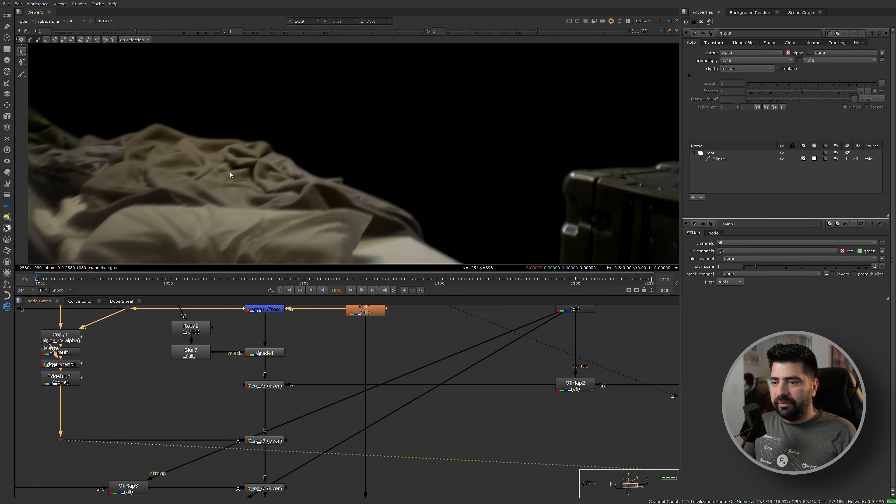
pyautogui.click(572, 386)
pyautogui.press('1')
pyautogui.press('a')
pyautogui.press('a')
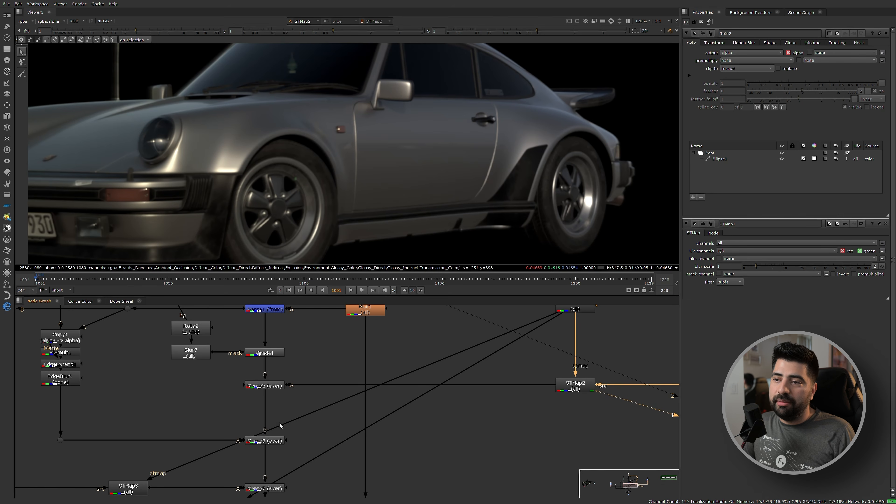
# Nudge Merge3 slightly lower, view its output and toggle the node off and on to compare.
pyautogui.moveTo(265, 442); pyautogui.dragTo(265, 448)
pyautogui.press('1')
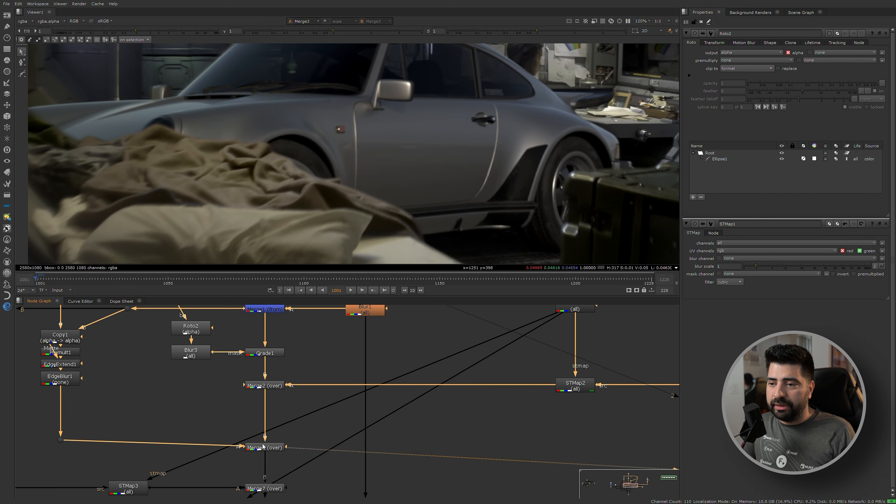
pyautogui.moveTo(180, 410); pyautogui.dragTo(273, 396, button='middle')
pyautogui.click(354, 438)
pyautogui.press('d')
# Toggle EdgeExtend1 off and on repeatedly to compare the blanket's edges against the car.
pyautogui.press('d')
pyautogui.scroll(4, 169, 335)
pyautogui.click(158, 365)
pyautogui.press('d')
pyautogui.press('d')
pyautogui.press('d')
pyautogui.press('d')
pyautogui.press('d')
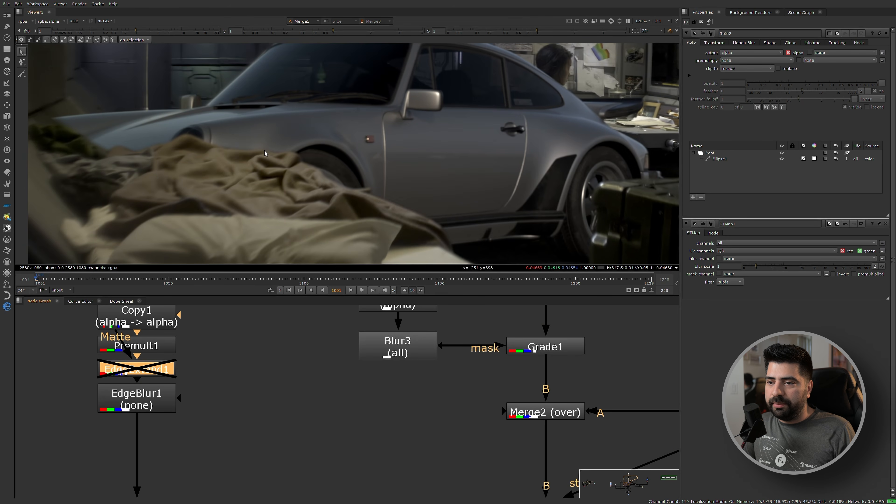
pyautogui.press('d')
# Move Merge3 back up in the node graph, level with its A-input dot.
pyautogui.scroll(-5, 368, 383)
pyautogui.scroll(5, 368, 383)
pyautogui.moveTo(374, 398); pyautogui.dragTo(371, 390)
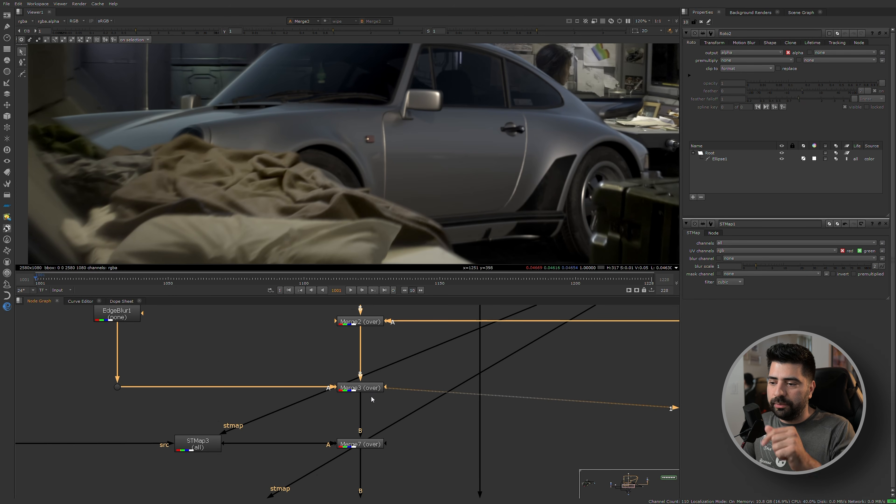
# View STMap3's output and inspect the isolated ship element.
pyautogui.click(214, 443)
pyautogui.press('1')
pyautogui.scroll(3, 333, 181)
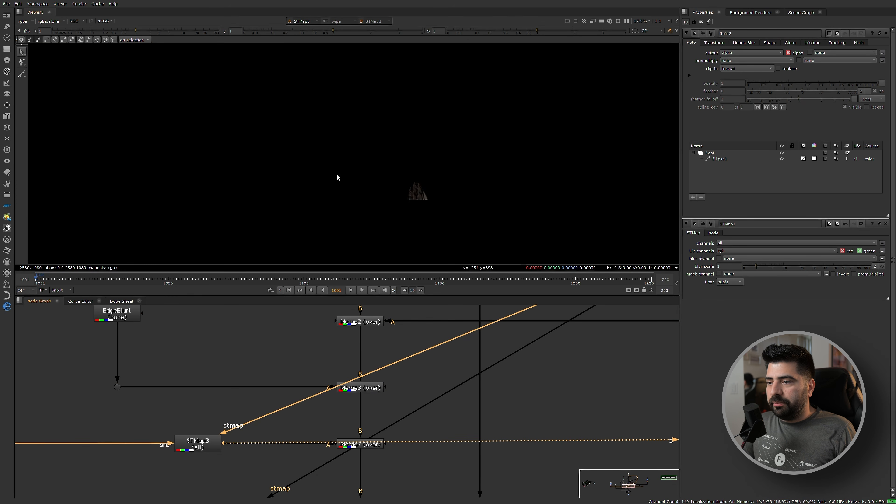
pyautogui.click(207, 441)
pyautogui.scroll(-4, 381, 158)
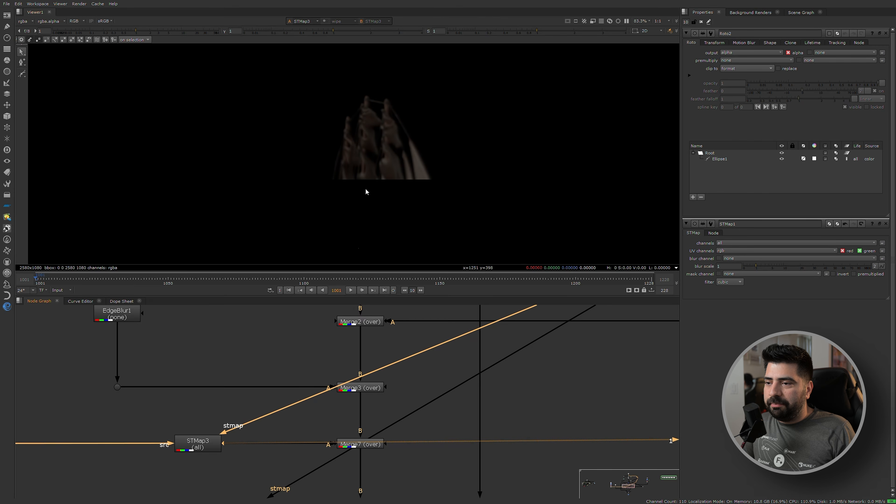
# View Merge7's output and examine closely how the ship element sits over the plate.
pyautogui.moveTo(208, 423); pyautogui.dragTo(425, 445, button='middle')
pyautogui.moveTo(525, 438); pyautogui.dragTo(415, 409, button='middle')
pyautogui.click(466, 435)
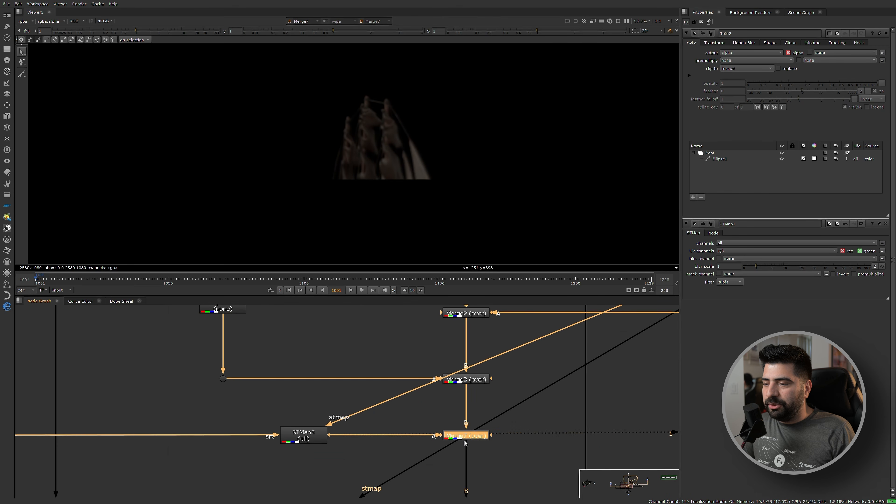
pyautogui.press('1')
pyautogui.scroll(4, 387, 142)
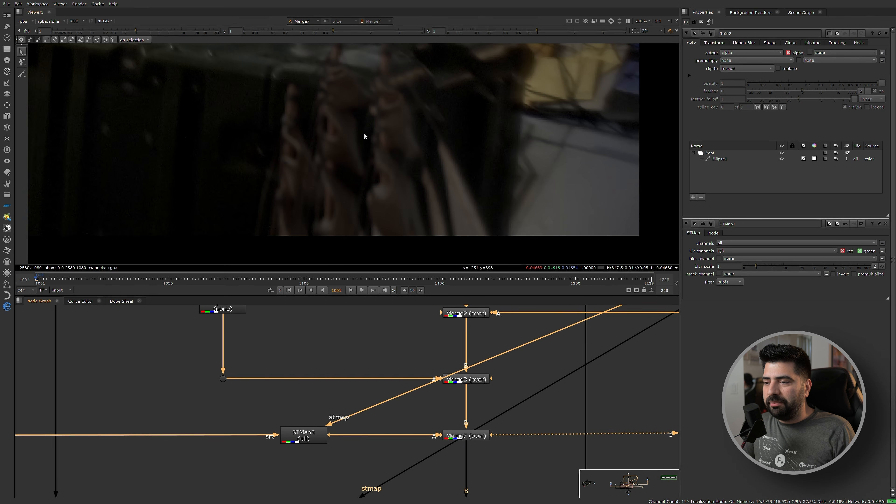
pyautogui.scroll(-5, 472, 443)
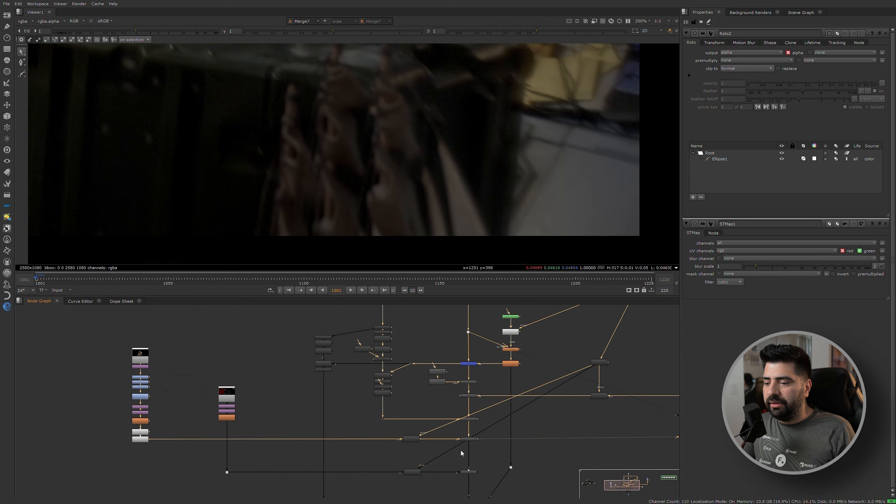
# View Merge8's output and inspect the alpha of the screen insert at the dot feeding STMap4.
pyautogui.moveTo(465, 453); pyautogui.dragTo(395, 382, button='middle')
pyautogui.click(400, 402)
pyautogui.press('1')
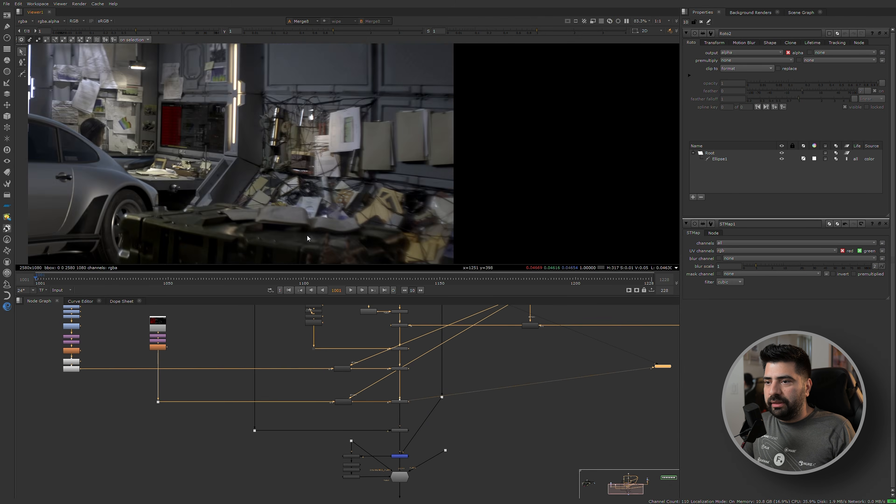
pyautogui.moveTo(176, 388); pyautogui.dragTo(124, 420)
pyautogui.press('1')
pyautogui.press('a')
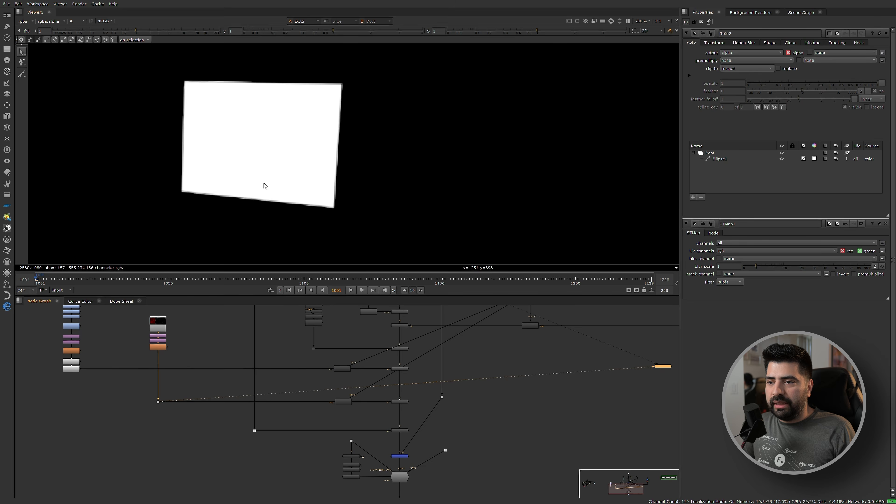
pyautogui.press('a')
# View Merge8 again, open its properties and inspect the red monitor insert up close.
pyautogui.scroll(5, 404, 370)
pyautogui.click(384, 448)
pyautogui.press('1')
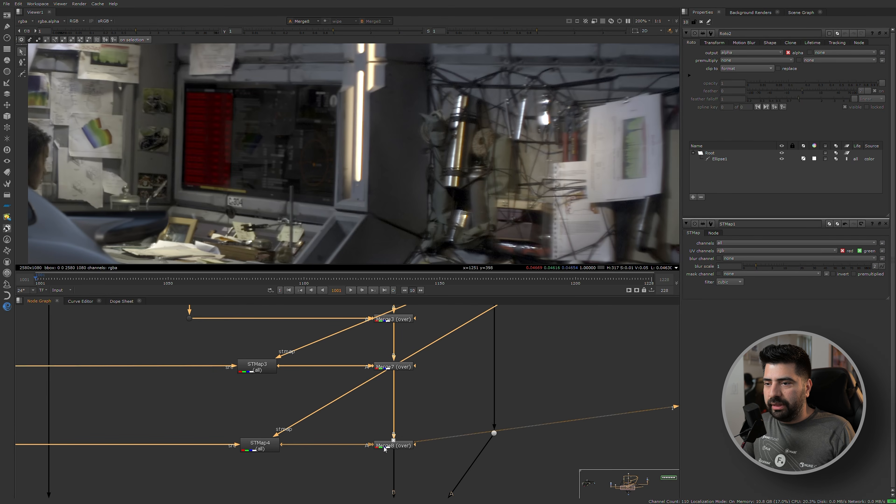
pyautogui.doubleClick(397, 450)
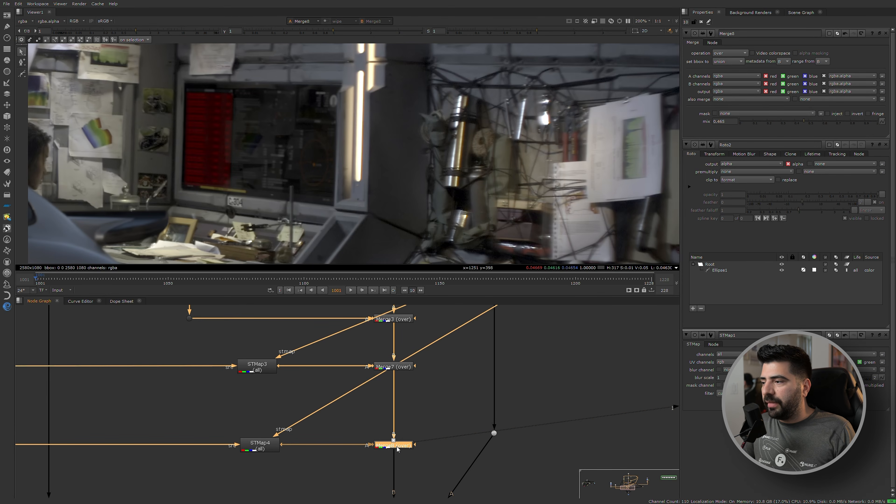
pyautogui.scroll(3, 239, 92)
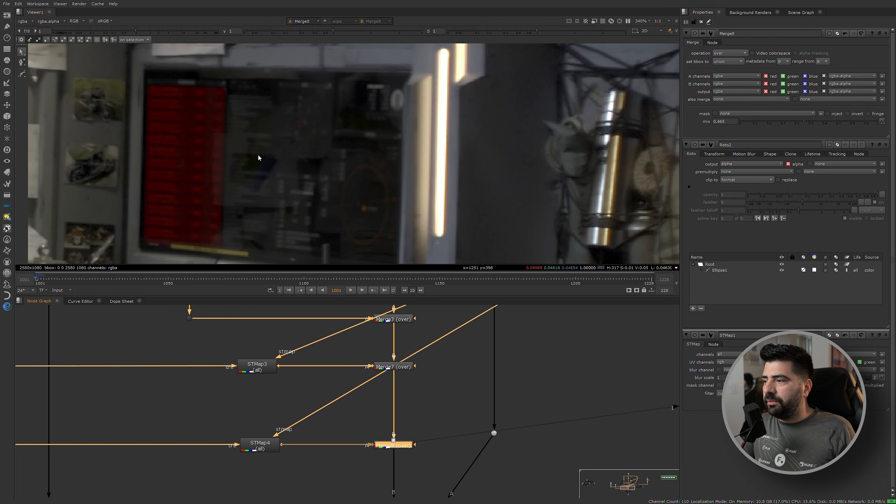
pyautogui.scroll(-2, 259, 157)
pyautogui.scroll(2, 394, 453)
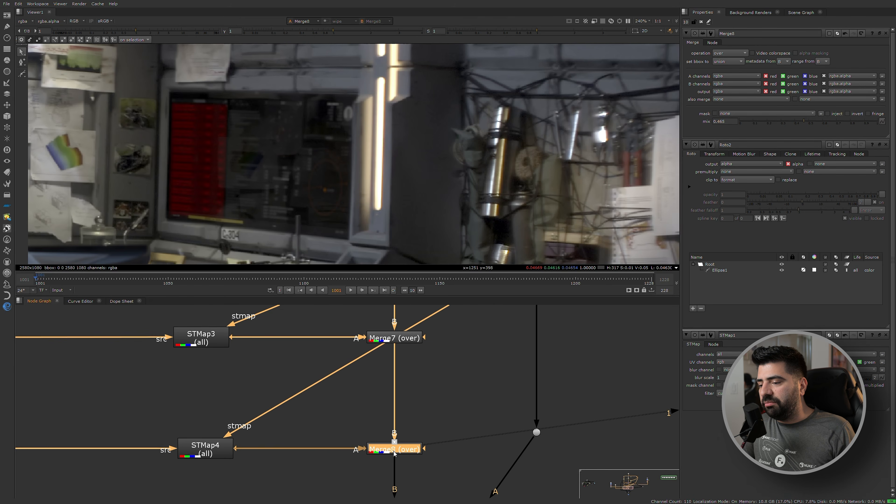
# View the output of Merge9, the merge directly below Merge8.
pyautogui.scroll(-2, 394, 454)
pyautogui.moveTo(394, 454); pyautogui.dragTo(374, 365, button='middle')
pyautogui.click(384, 431)
pyautogui.scroll(-3, 406, 433)
pyautogui.press('1')
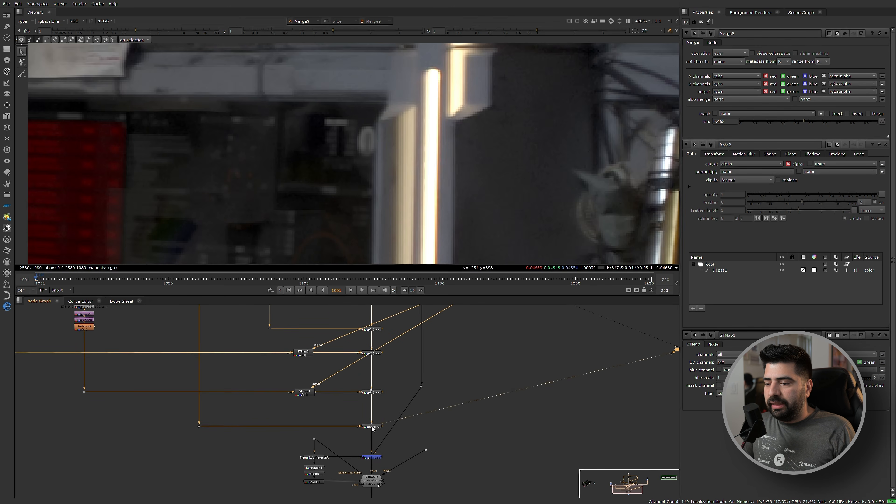
# Locate the CopyCat matte-training network in the node graph.
pyautogui.scroll(-3, 382, 357)
pyautogui.moveTo(313, 379); pyautogui.dragTo(318, 432, button='middle')
pyautogui.scroll(-3, 186, 369)
pyautogui.moveTo(173, 369); pyautogui.dragTo(291, 420, button='middle')
pyautogui.scroll(6, 118, 397)
pyautogui.moveTo(193, 434); pyautogui.dragTo(252, 390, button='middle')
pyautogui.scroll(3, 214, 401)
pyautogui.click(235, 371)
pyautogui.scroll(-3, 239, 402)
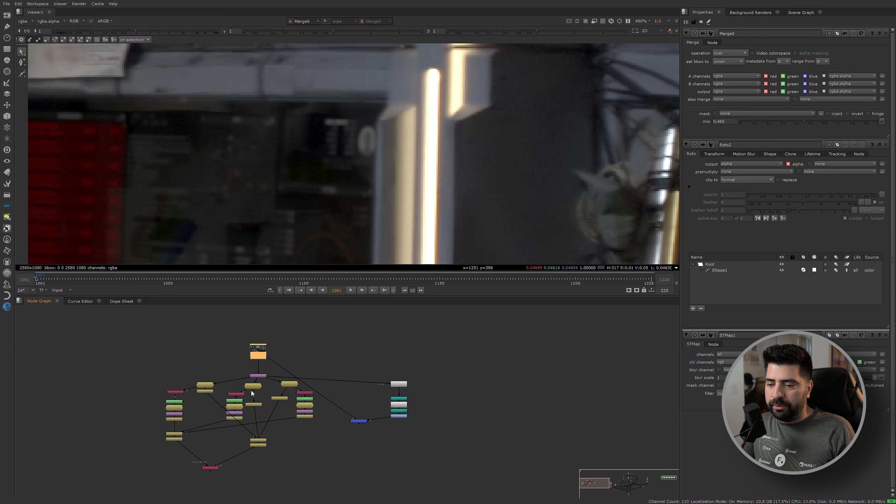
# View the RGB training mattes at Roto4, FrameHold5 and FrameHold6.
pyautogui.scroll(3, 198, 401)
pyautogui.click(160, 400)
pyautogui.press('1')
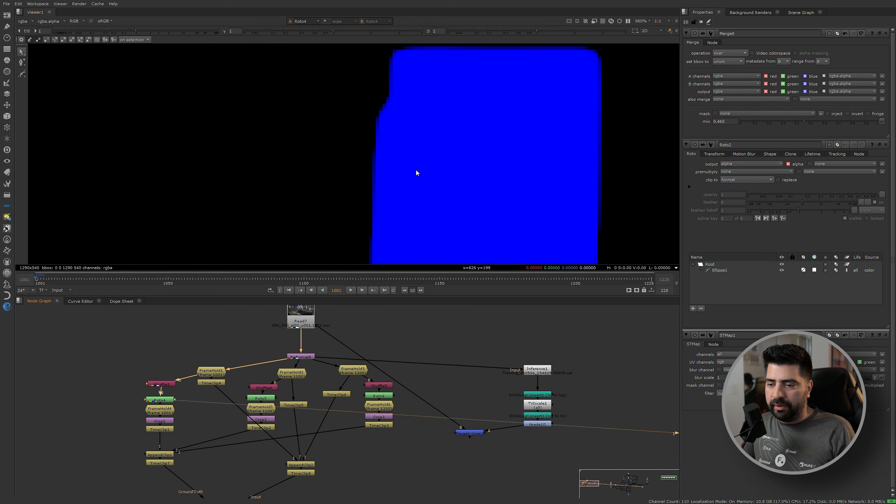
pyautogui.scroll(-10, 432, 146)
pyautogui.click(266, 408)
pyautogui.press('1')
pyautogui.click(376, 404)
pyautogui.press('1')
pyautogui.scroll(-3, 316, 424)
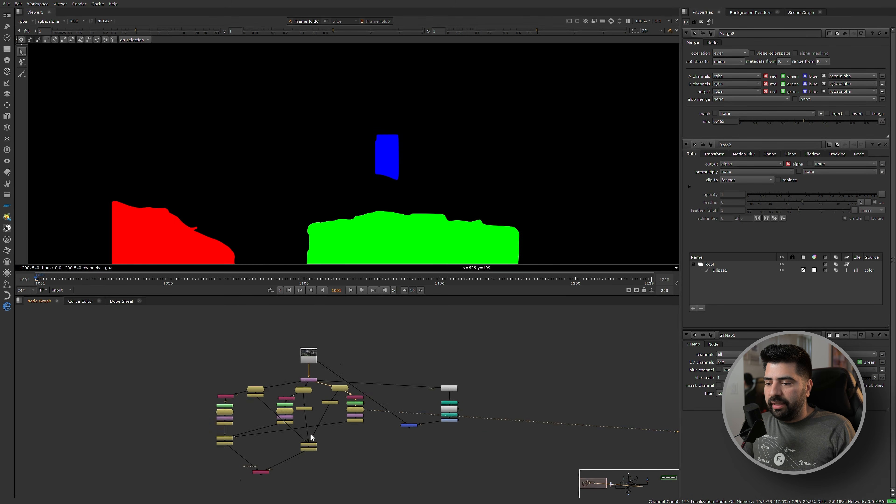
# View CopyCat1 and examine its ground-truth and input branches.
pyautogui.scroll(4, 284, 432)
pyautogui.click(223, 425)
pyautogui.press('1')
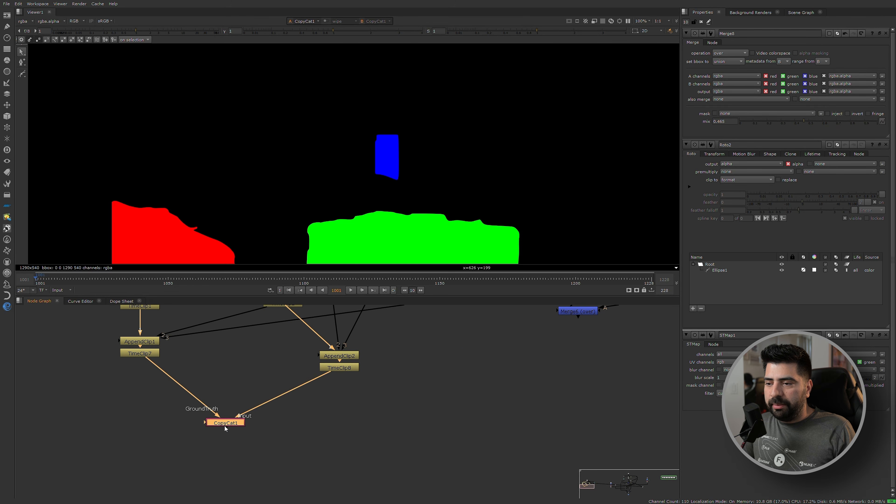
pyautogui.scroll(-3, 275, 432)
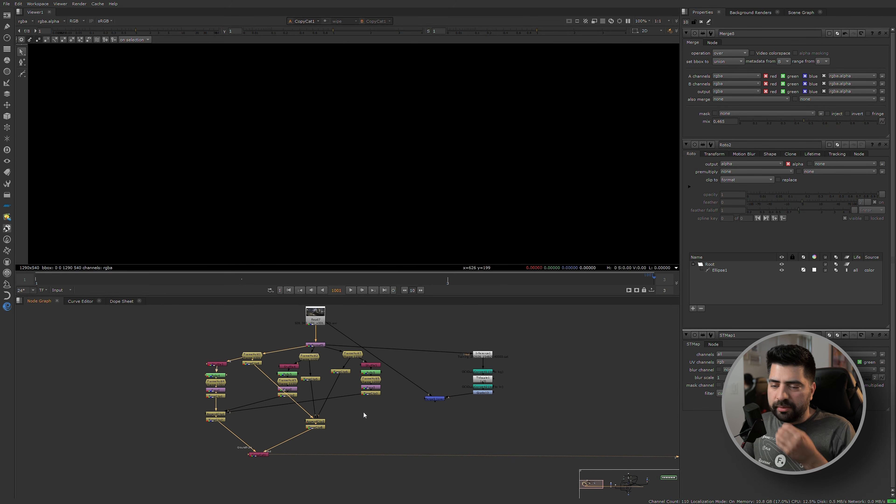
# Open the properties of the Read7 plate and view it as the source of the training network.
pyautogui.scroll(2, 335, 329)
pyautogui.moveTo(333, 327); pyautogui.dragTo(307, 430, button='middle')
pyautogui.doubleClick(278, 404)
pyautogui.press('1')
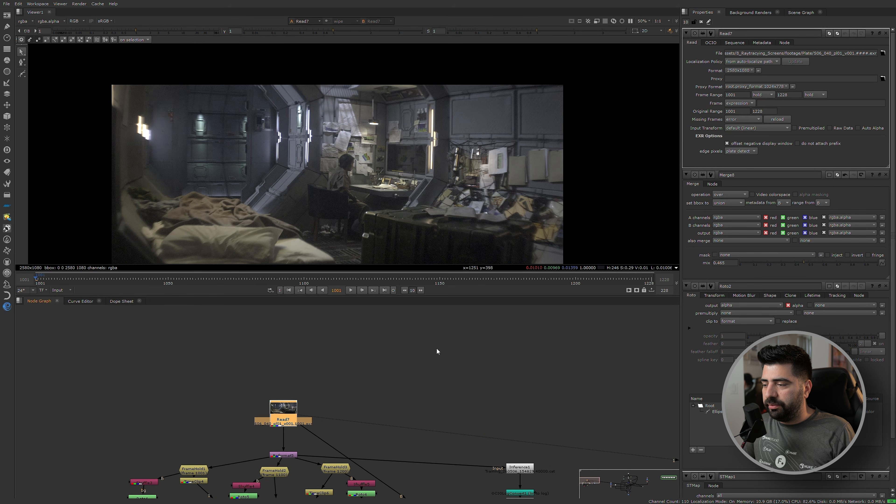
pyautogui.scroll(-3, 380, 341)
pyautogui.scroll(2, 520, 404)
pyautogui.scroll(-3, 511, 419)
pyautogui.scroll(3, 511, 419)
# Open Reformat5's properties to inspect how the plate is scaled ahead of the frame holds.
pyautogui.click(550, 371)
pyautogui.scroll(-4, 394, 399)
pyautogui.moveTo(334, 439); pyautogui.dragTo(214, 444, button='middle')
pyautogui.scroll(4, 328, 406)
pyautogui.scroll(4, 145, 395)
pyautogui.click(214, 386)
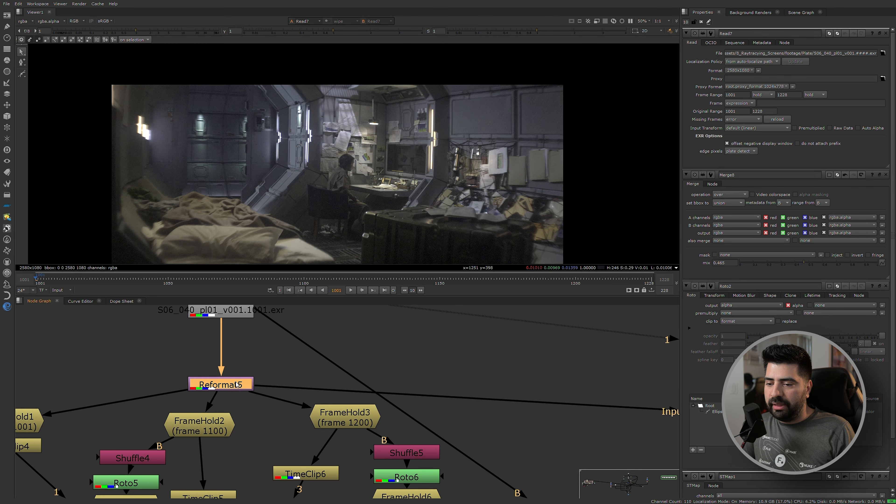
pyautogui.doubleClick(228, 388)
pyautogui.scroll(-6, 286, 375)
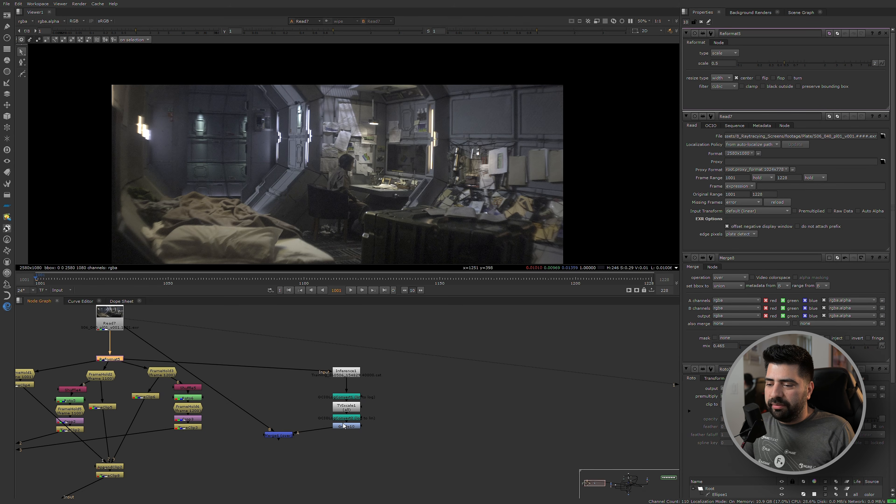
# View Grade10's output to examine the final RGB mattes produced by the Inference1 branch.
pyautogui.scroll(1, 343, 423)
pyautogui.moveTo(222, 381); pyautogui.dragTo(248, 426, button='middle')
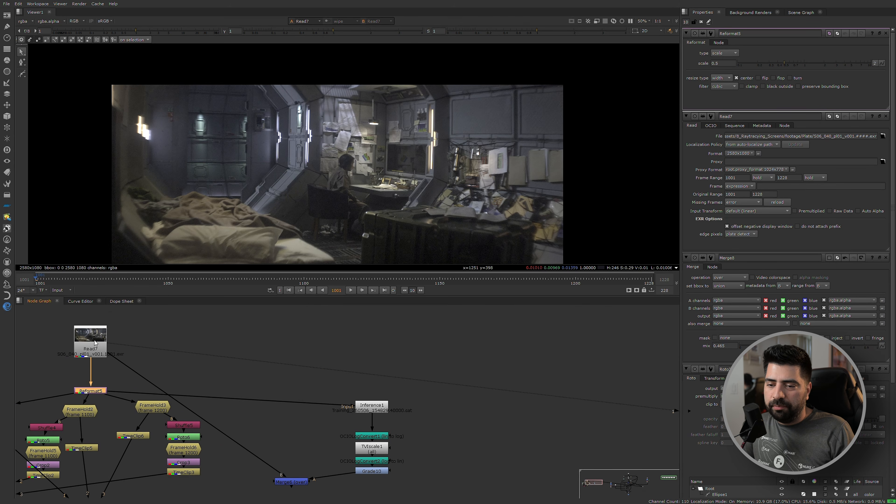
pyautogui.scroll(1, 95, 343)
pyautogui.scroll(-3, 212, 353)
pyautogui.scroll(4, 389, 353)
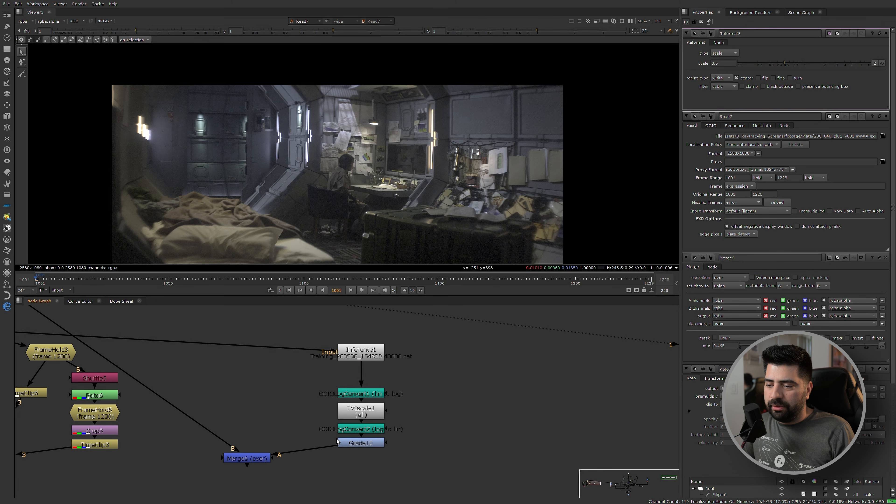
pyautogui.moveTo(328, 455); pyautogui.dragTo(404, 349)
pyautogui.press('1')
pyautogui.scroll(2, 352, 411)
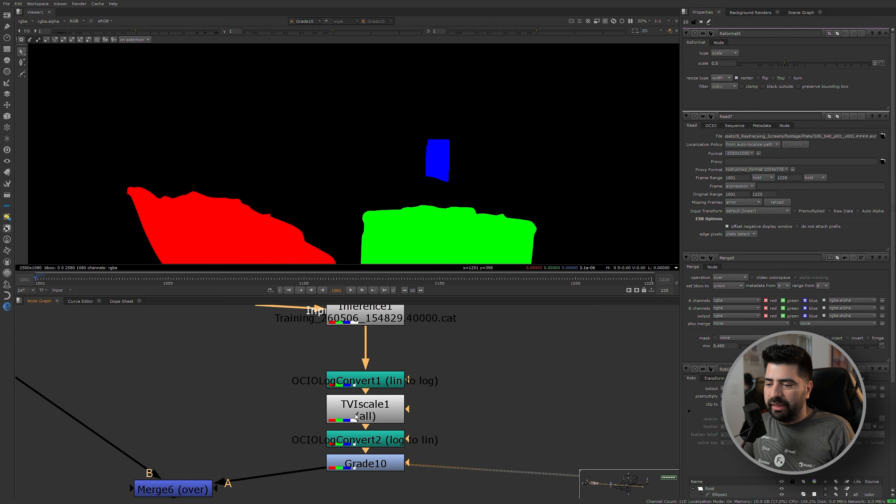
# Compare the outputs of Inference1, TVIscale1 and OCIOLogConvert2 in the matte upscaling chain.
pyautogui.click(377, 324)
pyautogui.scroll(-2, 377, 324)
pyautogui.click(359, 402)
pyautogui.press('1')
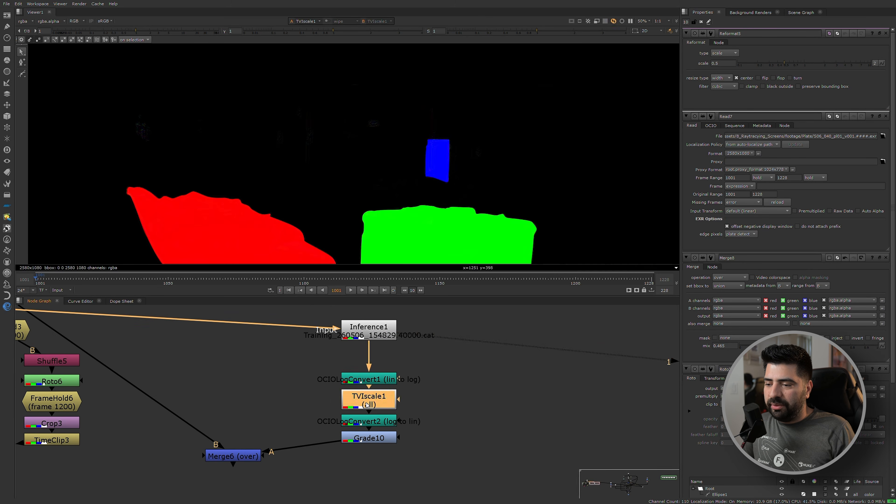
pyautogui.click(361, 424)
pyautogui.press('1')
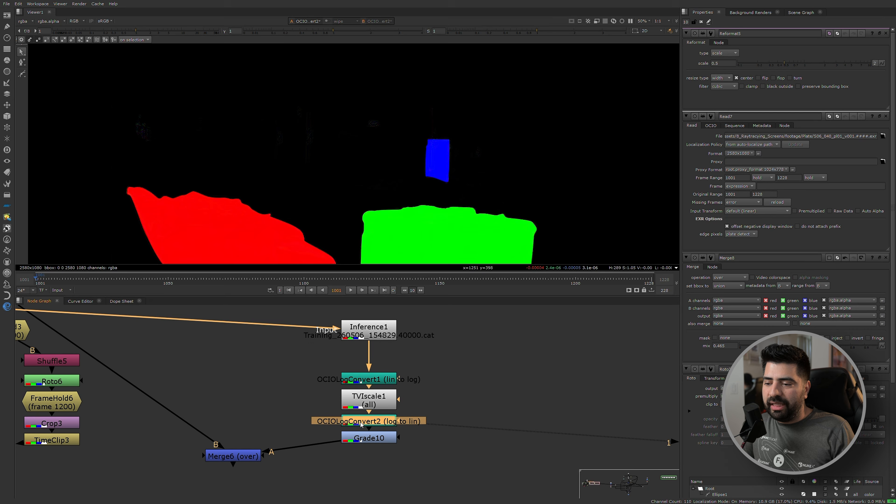
# Open TVIscale1's properties and review its place between the two log-convert nodes.
pyautogui.doubleClick(367, 399)
pyautogui.scroll(-3, 408, 401)
pyautogui.scroll(2, 402, 406)
pyautogui.scroll(-2, 424, 406)
pyautogui.scroll(2, 419, 412)
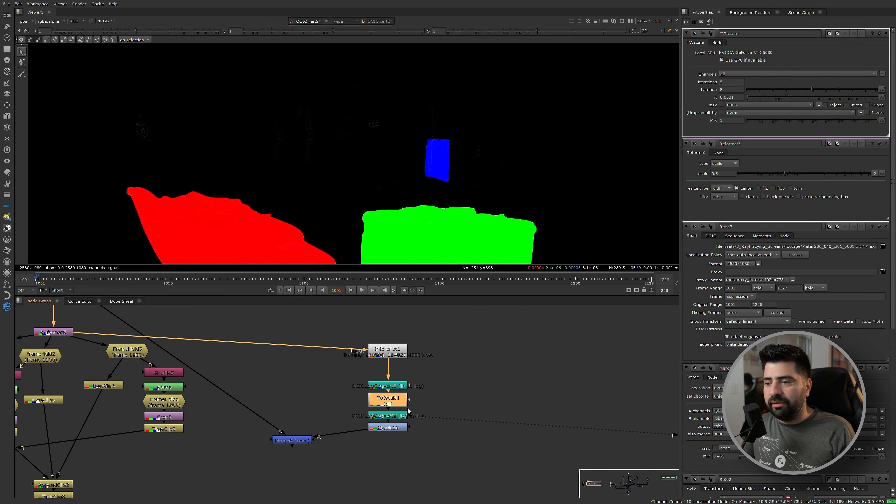
pyautogui.scroll(-2, 409, 411)
pyautogui.scroll(3, 444, 399)
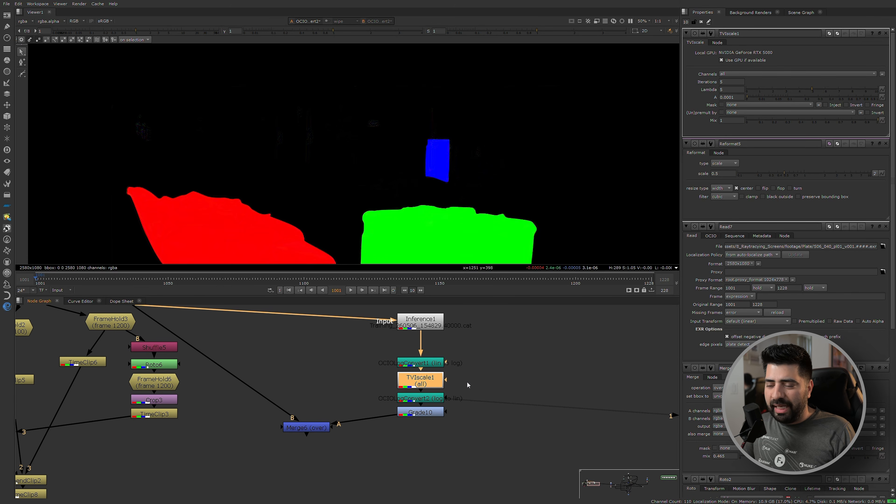
# View the output of the dot feeding Merge9 to examine the isolated element added near the end of the comp.
pyautogui.scroll(3, 417, 386)
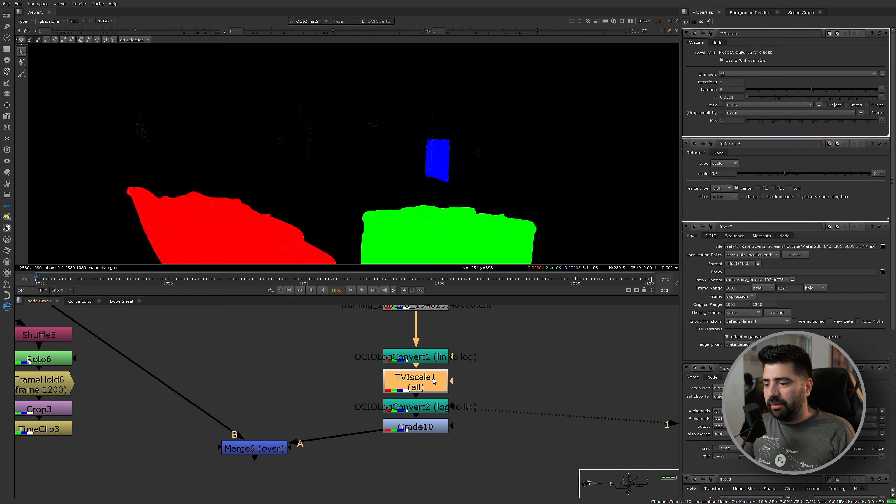
pyautogui.scroll(2, 417, 386)
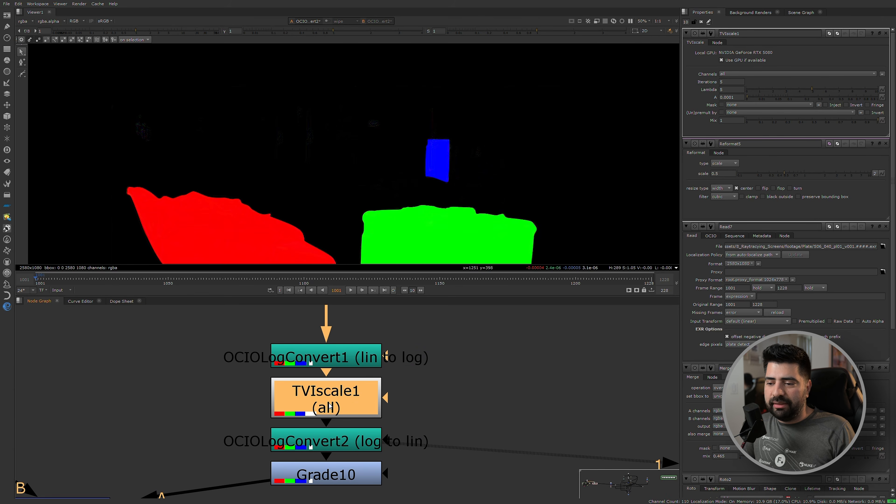
pyautogui.scroll(-5, 473, 391)
pyautogui.scroll(-2, 271, 427)
pyautogui.moveTo(288, 425); pyautogui.dragTo(251, 379, button='middle')
pyautogui.scroll(2, 277, 380)
pyautogui.scroll(-2, 415, 389)
pyautogui.moveTo(480, 397); pyautogui.dragTo(354, 381, button='middle')
pyautogui.scroll(3, 310, 354)
pyautogui.scroll(-4, 362, 446)
pyautogui.scroll(5, 384, 415)
pyautogui.click(240, 410)
pyautogui.press('1')
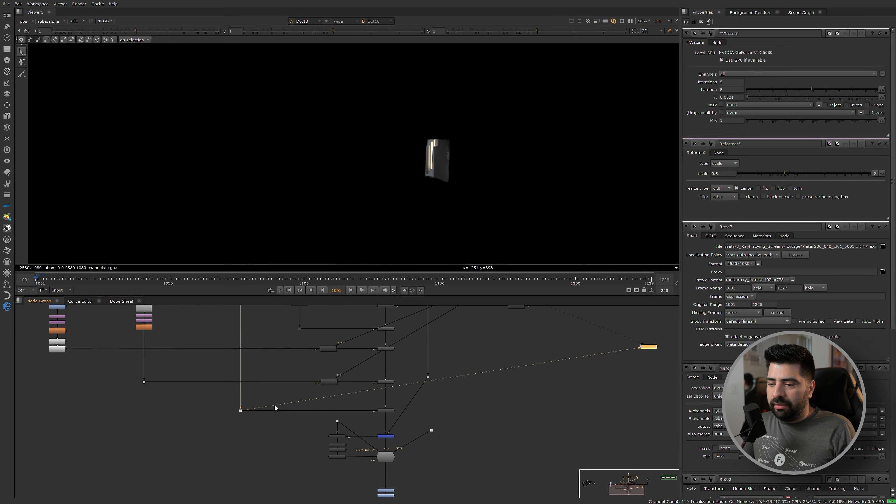
# View Merge4's output to examine the comp just before the DasGrain node.
pyautogui.scroll(3, 404, 449)
pyautogui.click(372, 426)
pyautogui.press('1')
pyautogui.click(338, 402)
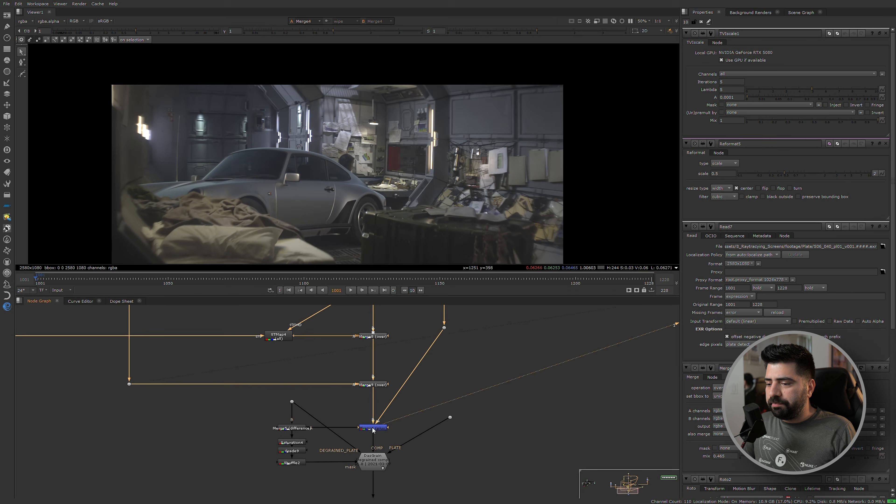
# View Merge9's output and check its dark areas with the viewer gain raised to 64, restoring the gain to 1.
pyautogui.click(373, 384)
pyautogui.press('1')
pyautogui.scroll(2, 311, 167)
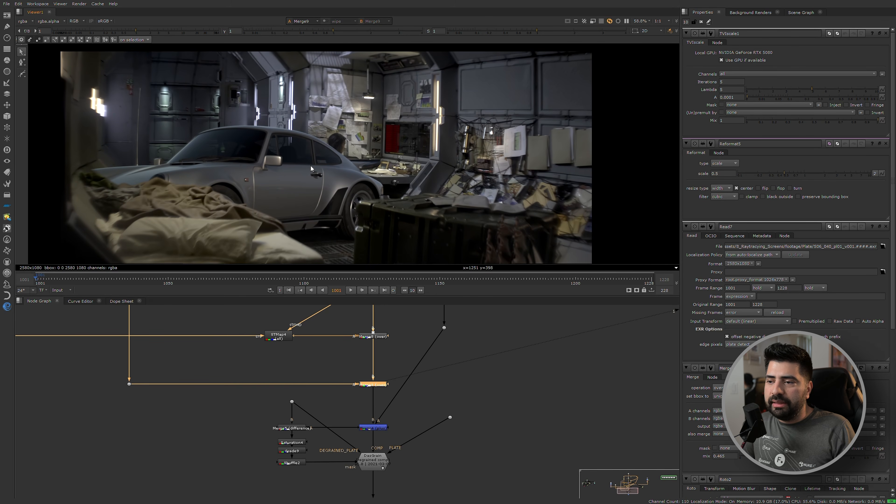
pyautogui.moveTo(208, 31); pyautogui.dragTo(239, 37)
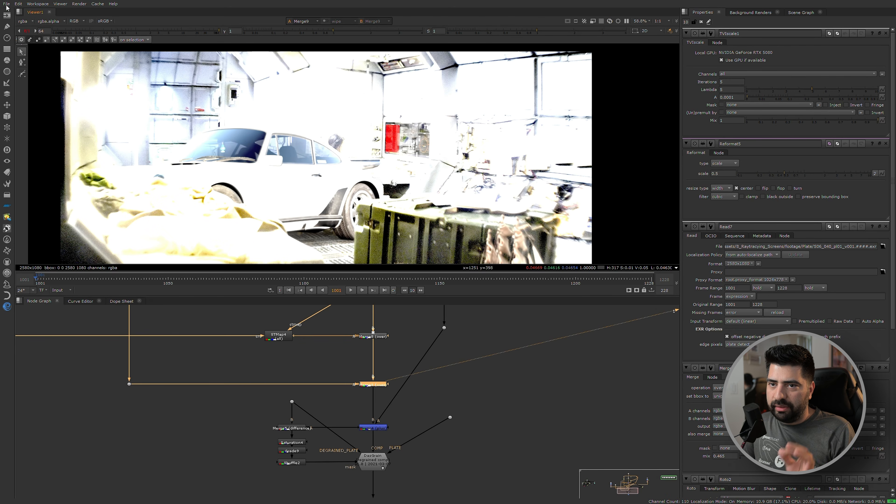
pyautogui.click(27, 32)
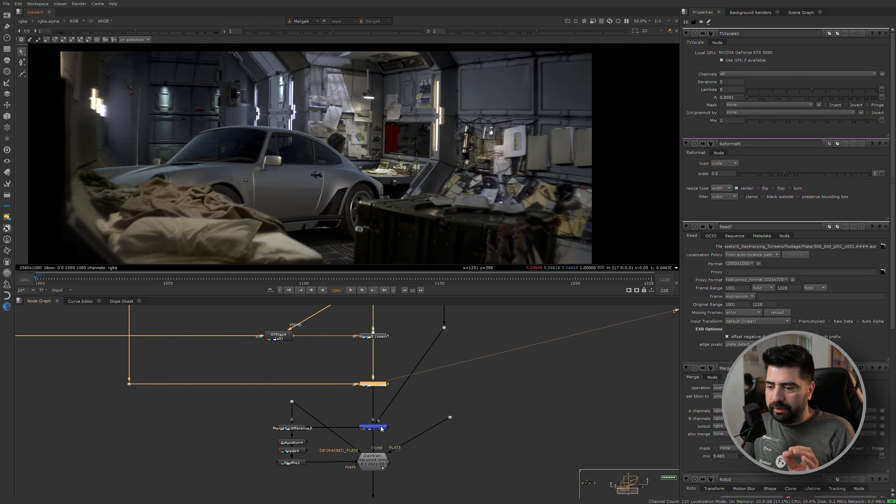
# Switch the viewer back to Merge4 to compare the plus merge with Merge9's result.
pyautogui.scroll(2, 377, 431)
pyautogui.click(372, 429)
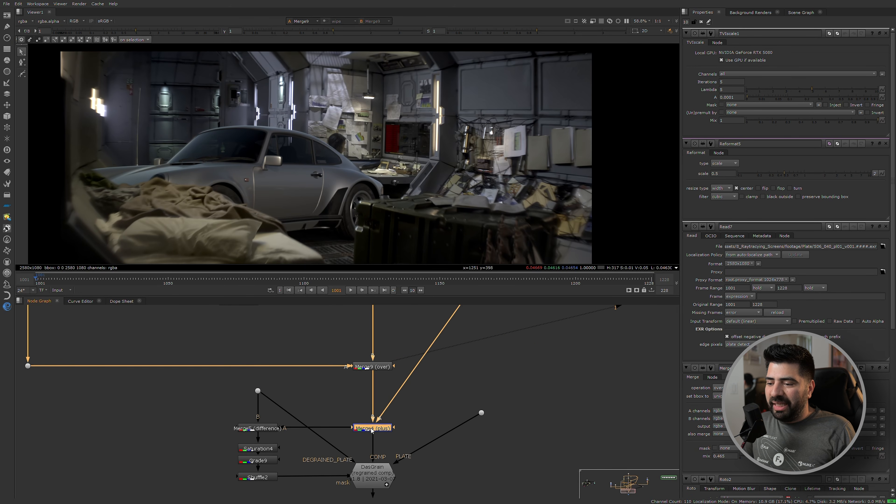
pyautogui.press('1')
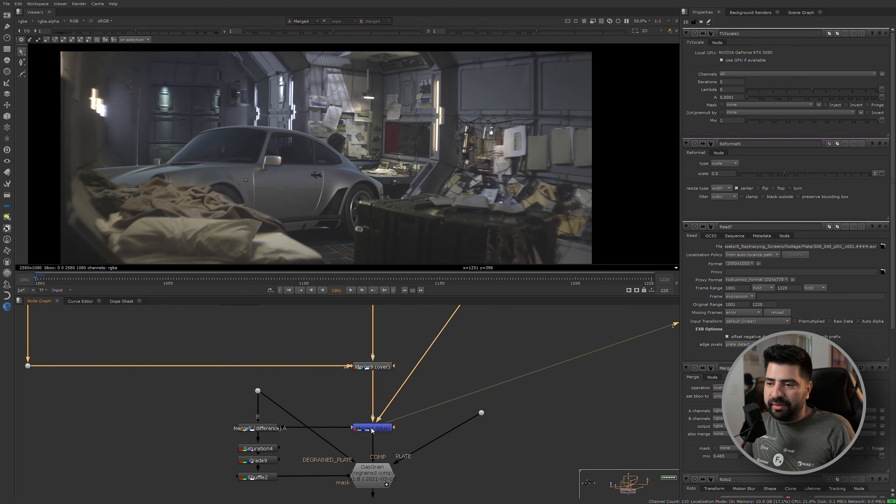
# Load Dot1 as the second viewer input and toggle repeatedly between it and Merge4 to compare them.
pyautogui.scroll(-5, 410, 372)
pyautogui.moveTo(417, 310)
pyautogui.mouseDown(button='middle')
pyautogui.moveTo(402, 452)
pyautogui.moveTo(386, 376)
pyautogui.mouseUp(button='middle')
pyautogui.scroll(1, 369, 338)
pyautogui.scroll(2, 386, 376)
pyautogui.moveTo(347, 393); pyautogui.dragTo(382, 421)
pyautogui.press('2')
pyautogui.press('1')
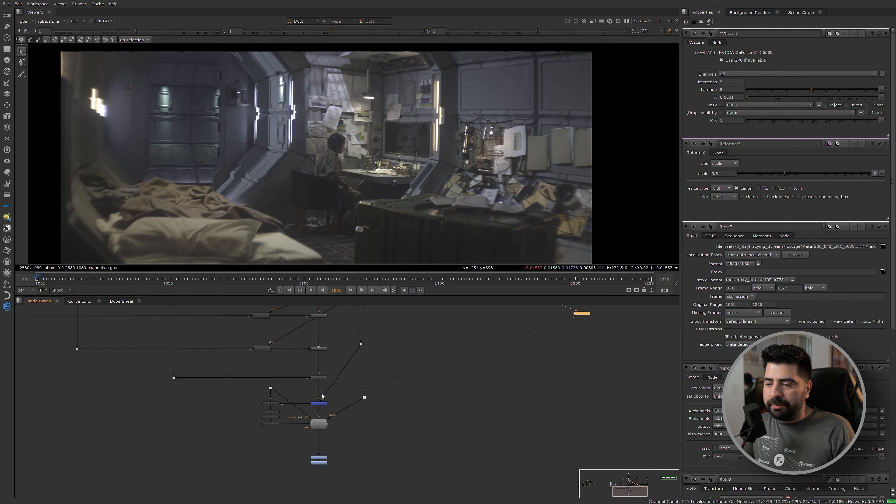
pyautogui.press('1')
pyautogui.press('2')
pyautogui.press('1')
pyautogui.press('2')
pyautogui.press('2')
pyautogui.press('1')
pyautogui.press('2')
pyautogui.press('1')
pyautogui.press('2')
pyautogui.press('1')
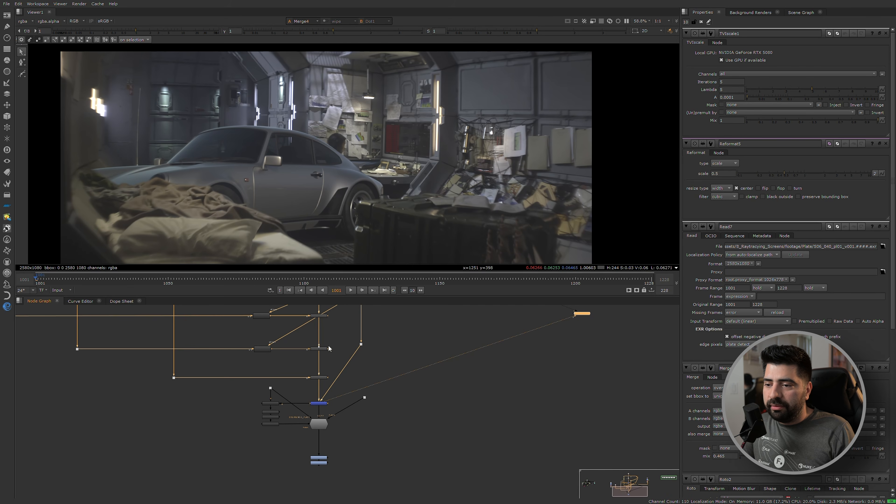
# Play Merge4's opening frames repeatedly, inspecting the crate corner beside the car wheel up close, and return to frame 1001.
pyautogui.press('l')
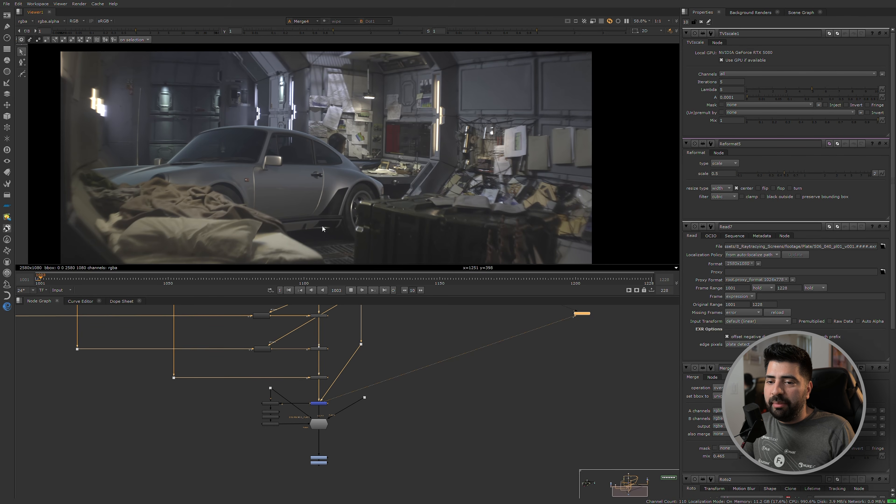
pyautogui.scroll(5, 329, 241)
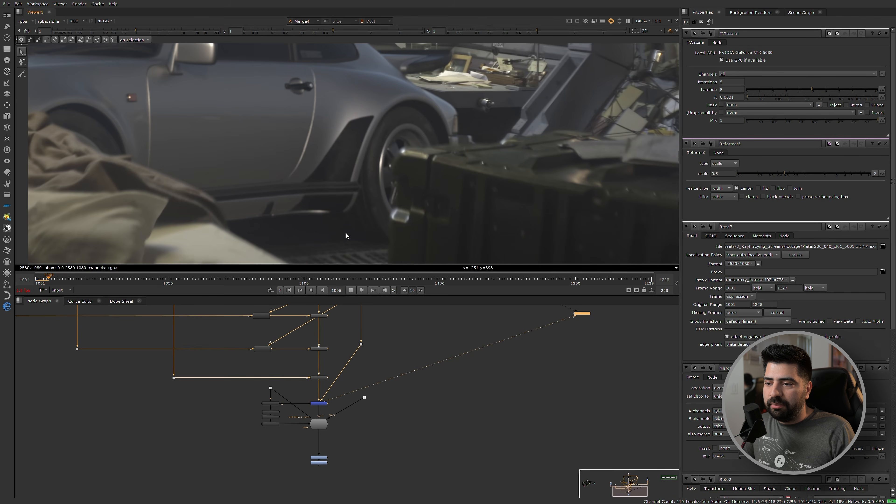
pyautogui.scroll(4, 342, 220)
pyautogui.click(40, 282)
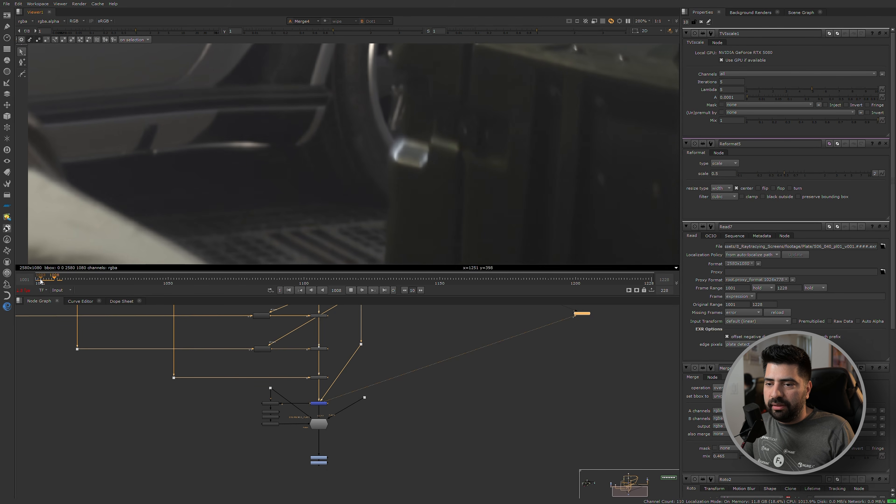
pyautogui.click(41, 279)
pyautogui.click(40, 280)
pyautogui.click(40, 280)
pyautogui.click(40, 280)
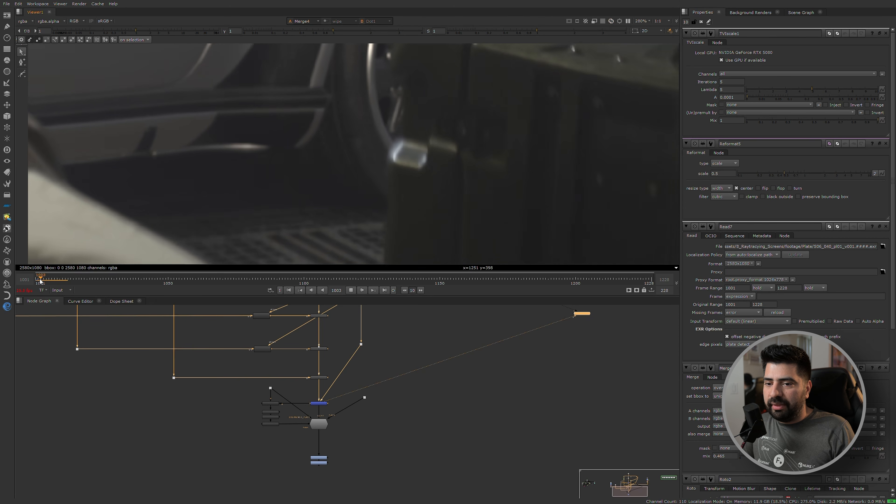
pyautogui.click(41, 280)
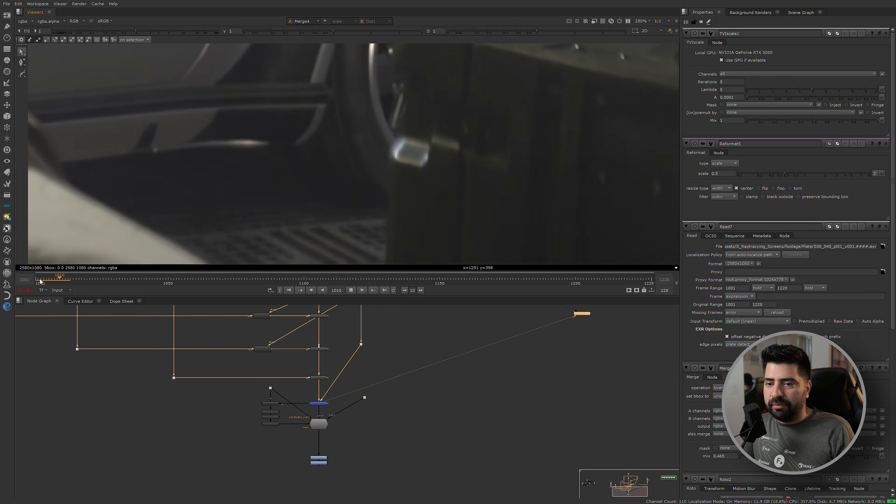
pyautogui.click(350, 291)
pyautogui.click(36, 281)
# View DasGrain's output and examine the regrained comp both up close and at full frame.
pyautogui.scroll(-4, 380, 137)
pyautogui.scroll(3, 314, 426)
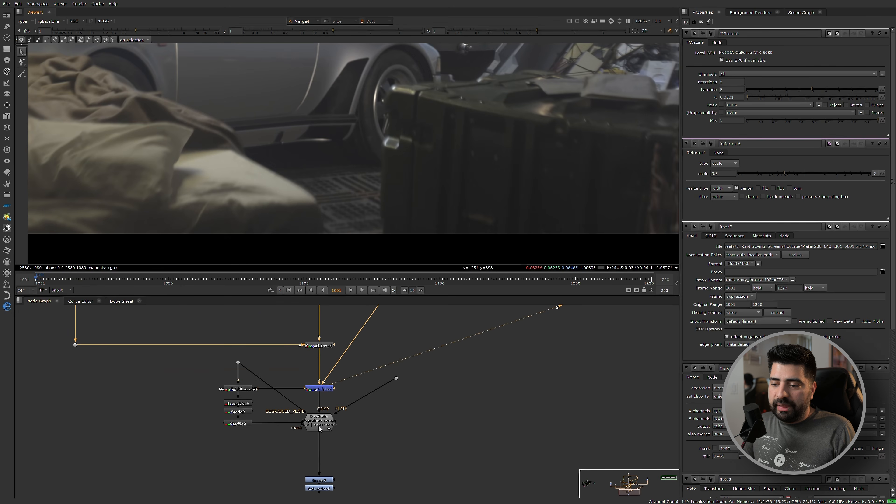
pyautogui.click(319, 426)
pyautogui.press('1')
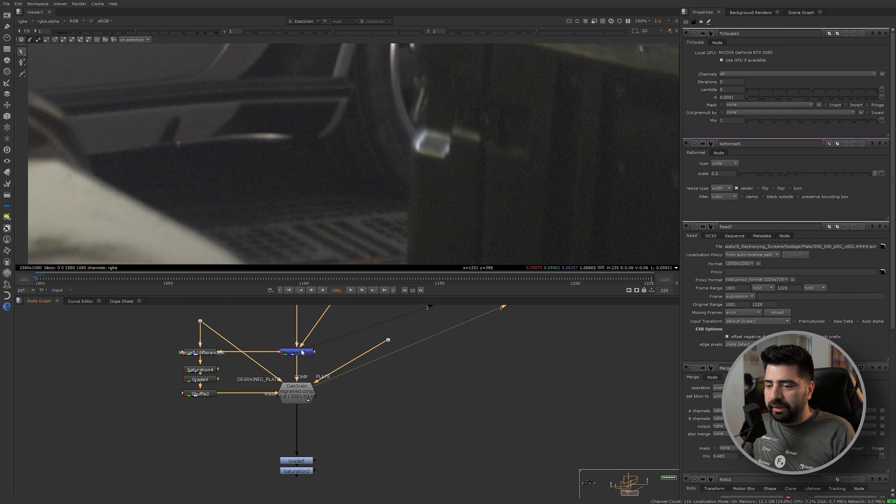
pyautogui.moveTo(272, 327); pyautogui.dragTo(340, 367)
pyautogui.press('2')
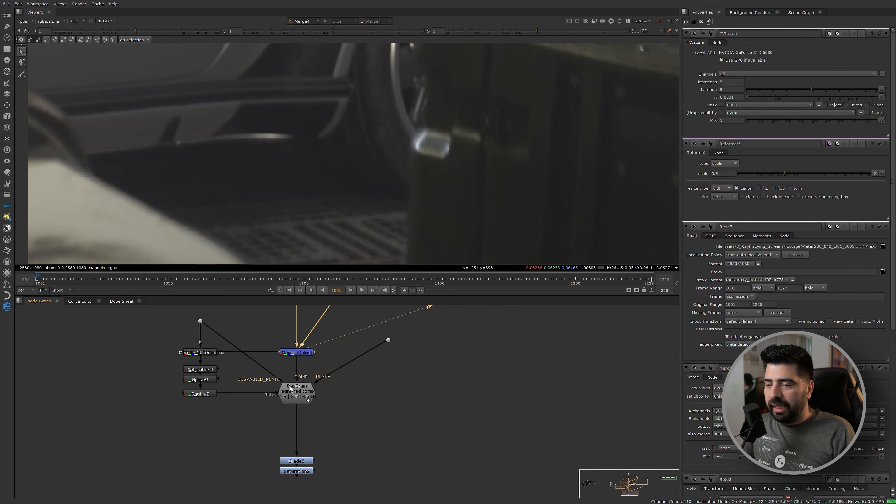
pyautogui.click(293, 393)
pyautogui.press('1')
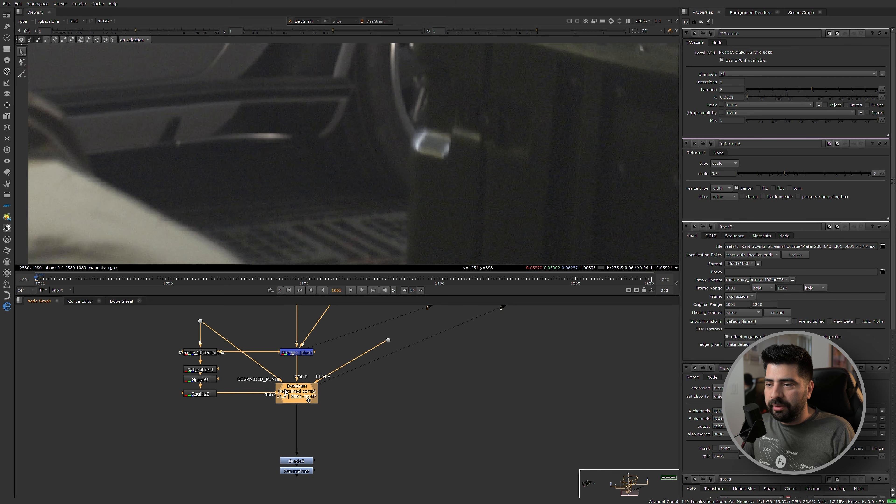
pyautogui.scroll(-4, 330, 165)
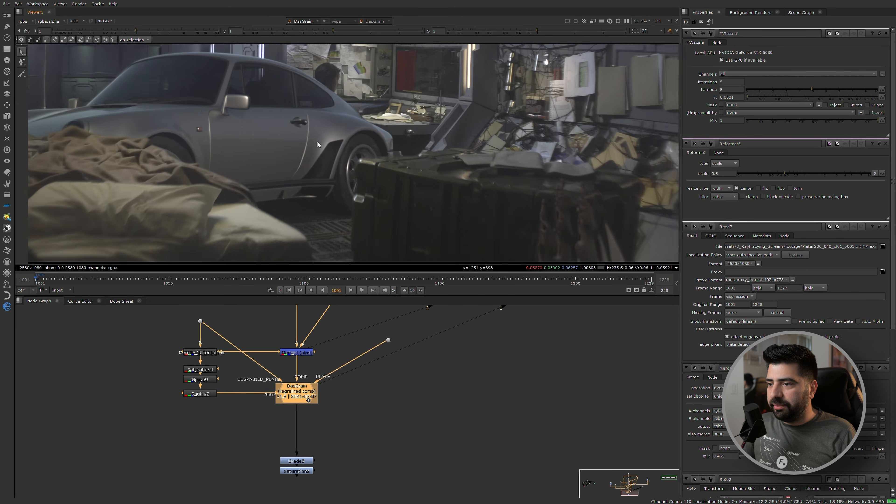
pyautogui.scroll(6, 315, 204)
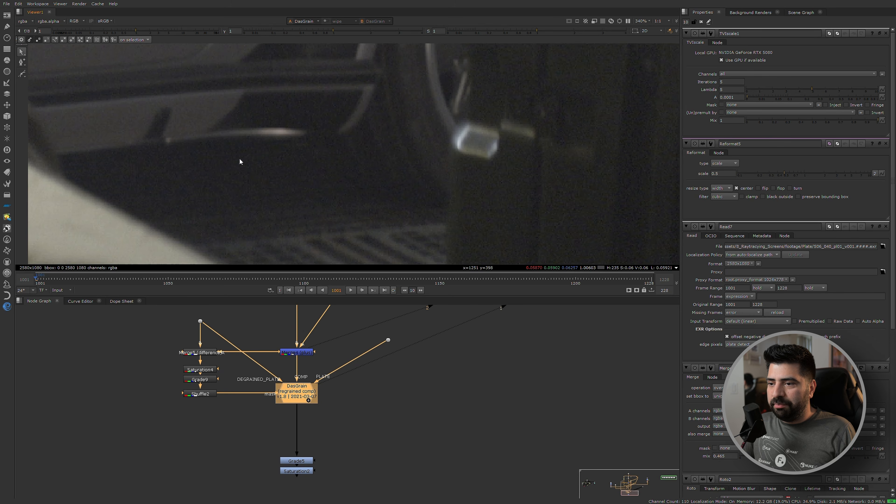
pyautogui.scroll(-10, 335, 175)
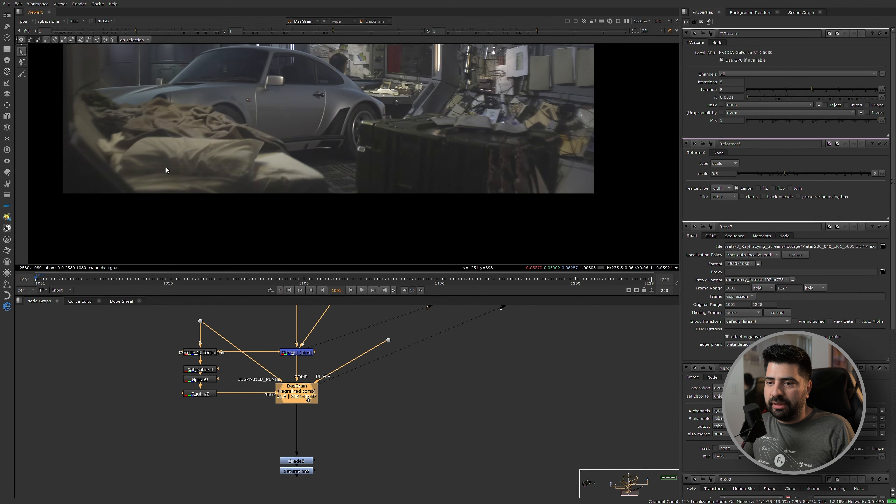
pyautogui.moveTo(415, 185); pyautogui.dragTo(354, 163, button='middle')
pyautogui.scroll(-5, 362, 375)
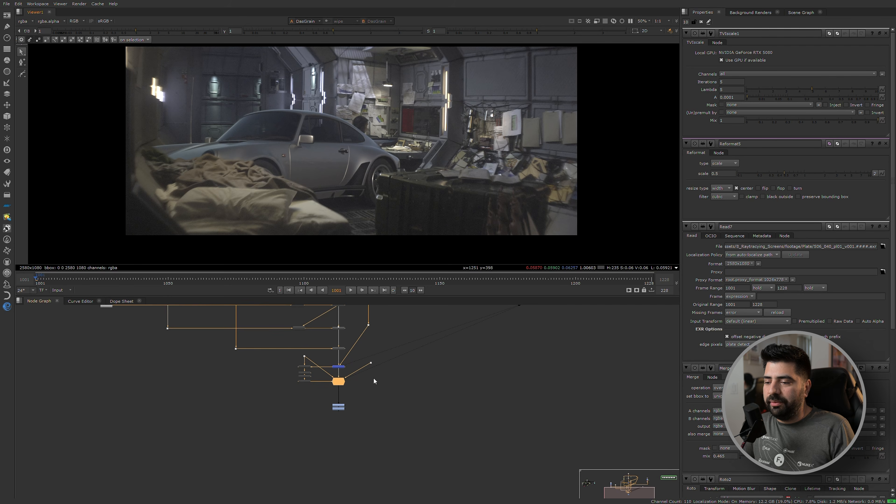
# View Saturation2's output at the end of the comp and open its properties to review the saturation setting.
pyautogui.scroll(4, 340, 407)
pyautogui.click(340, 408)
pyautogui.press('1')
pyautogui.moveTo(305, 420); pyautogui.dragTo(391, 389)
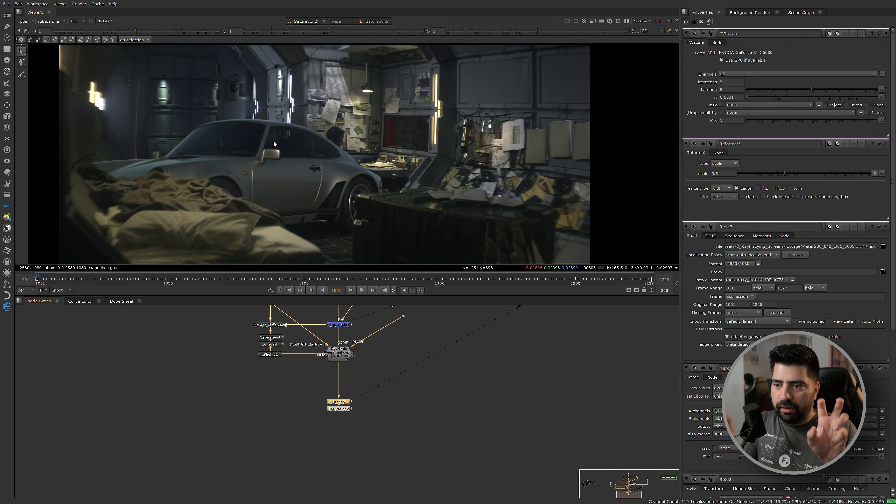
pyautogui.doubleClick(336, 409)
pyautogui.scroll(-6, 364, 413)
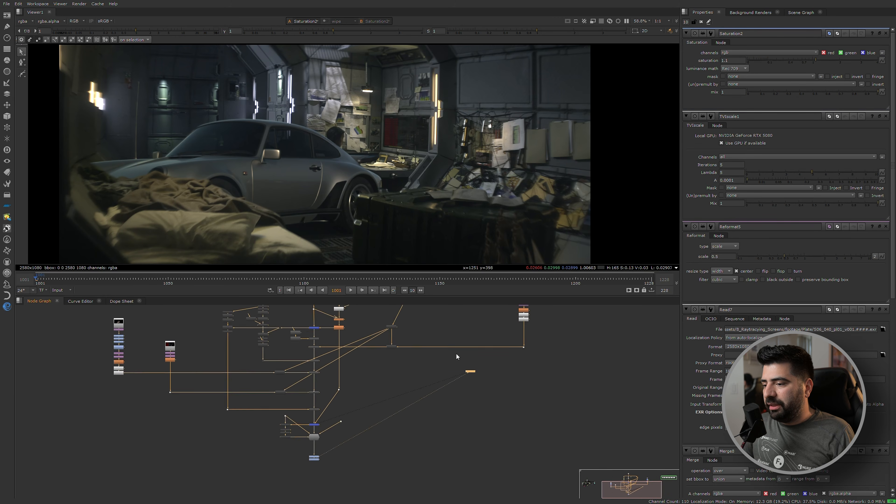